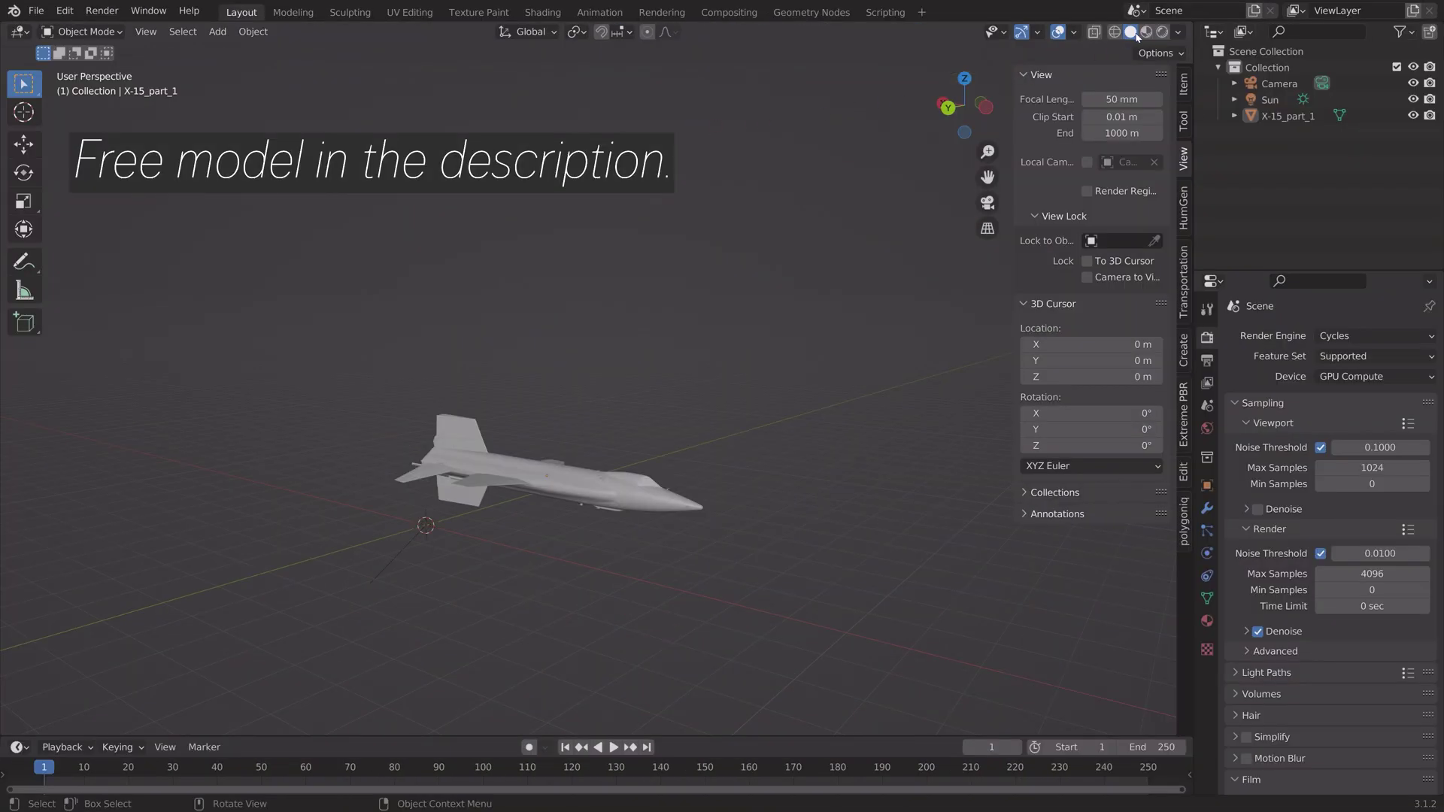
Hide the X-15_part_1 aircraft in the outliner after a rendered preview, then return to Solid shading
{"action": "left_click", "coordinate": [1162, 32]}
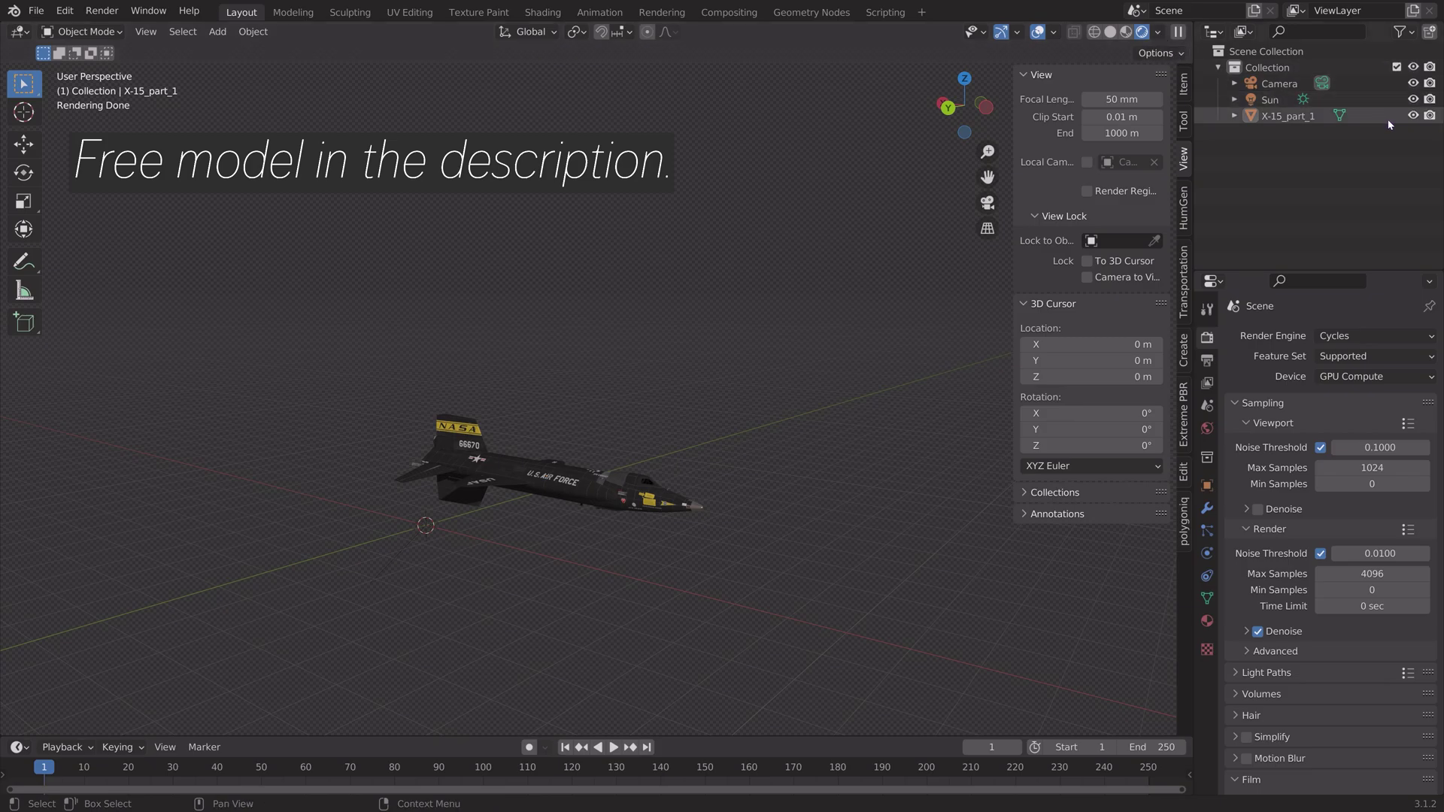
{"action": "left_click", "coordinate": [1413, 115]}
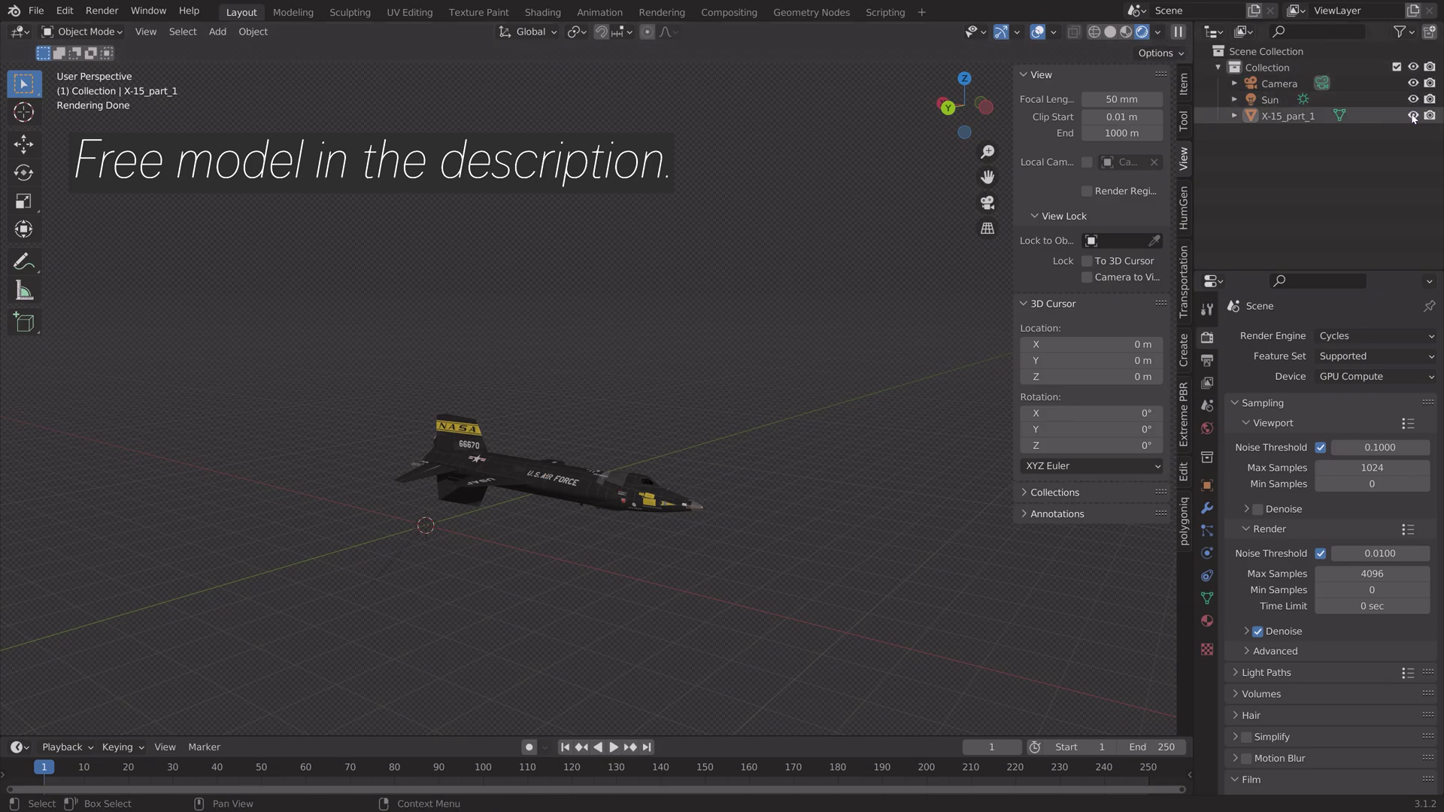
{"action": "left_click", "coordinate": [1110, 32]}
{"action": "middle_click_drag", "start_coordinate": [455, 435], "coordinate": [525, 429]}
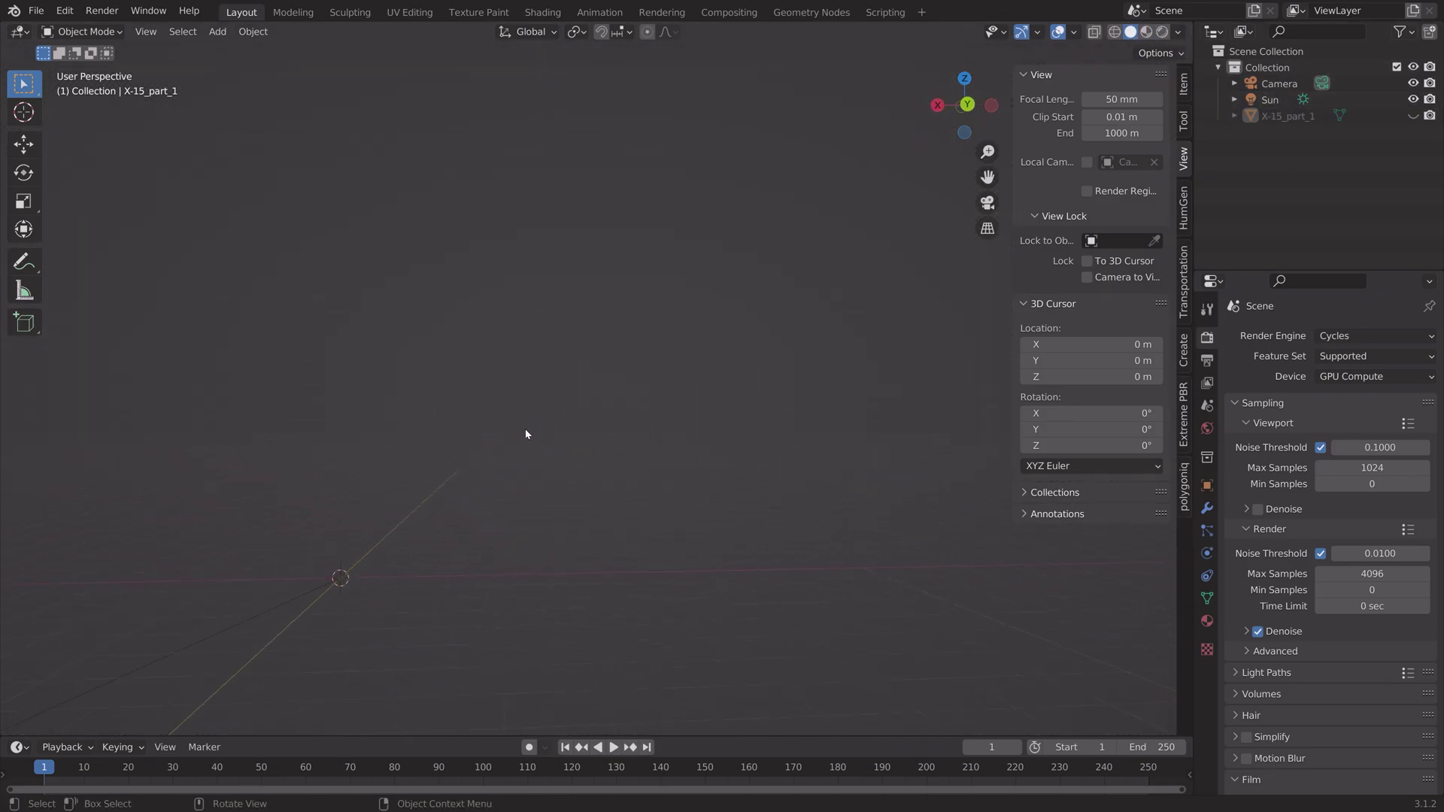
Add a cube with an Array modifier of 15 copies and X offset factor 1.01
{"action": "key", "text": "shift+a"}
{"action": "mouse_move", "coordinate": [422, 469]}
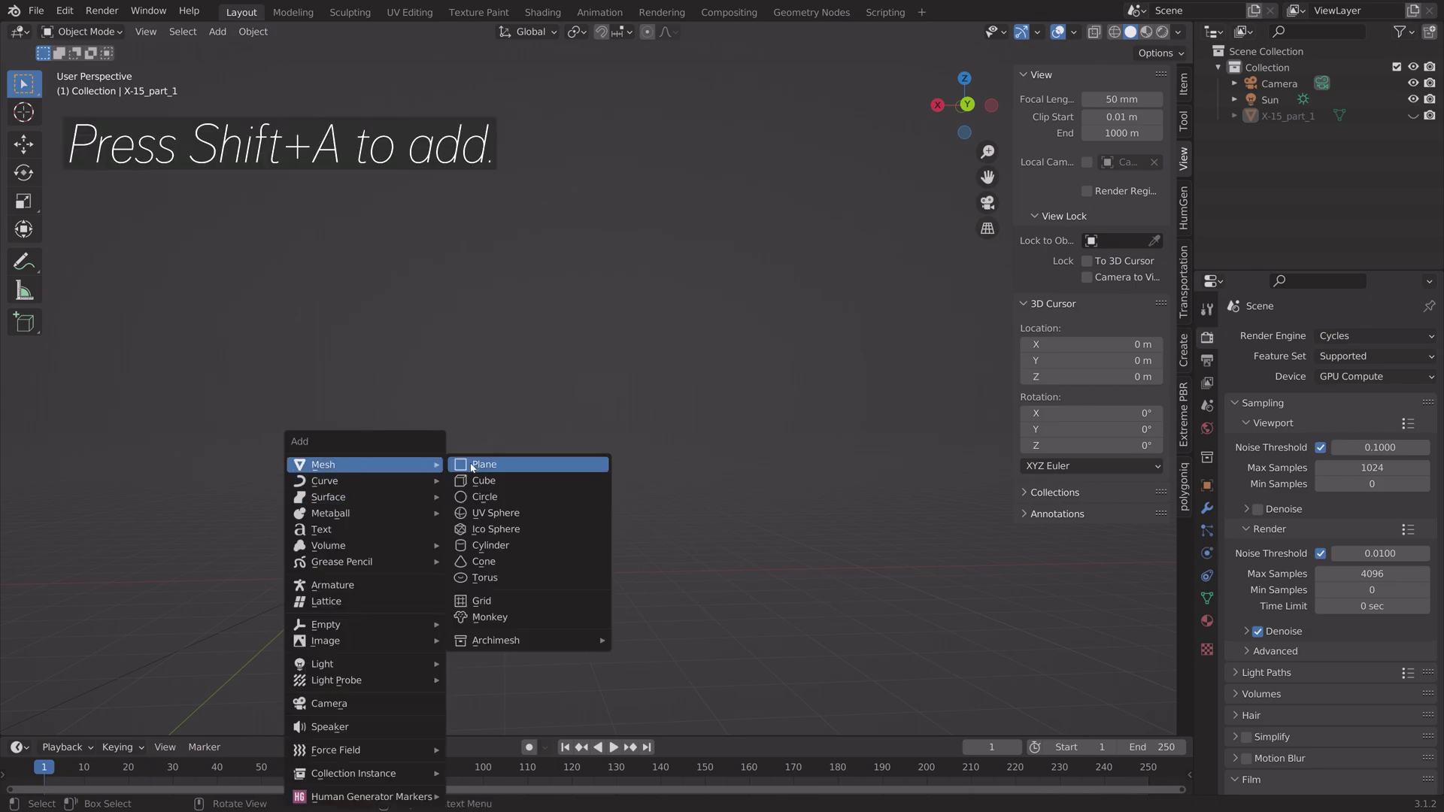
{"action": "left_click", "coordinate": [485, 482]}
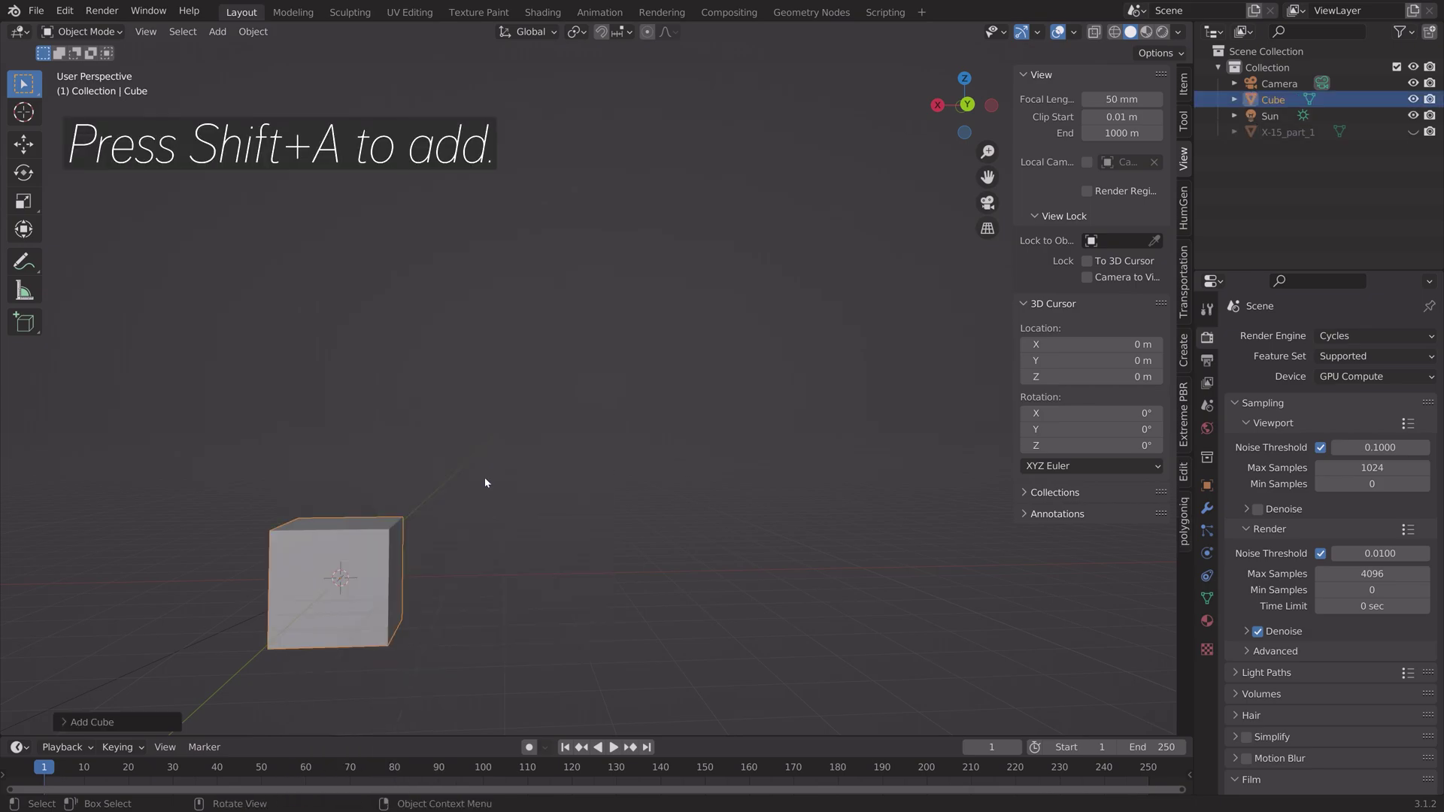
{"action": "left_click", "coordinate": [1207, 508]}
{"action": "left_click", "coordinate": [1271, 336]}
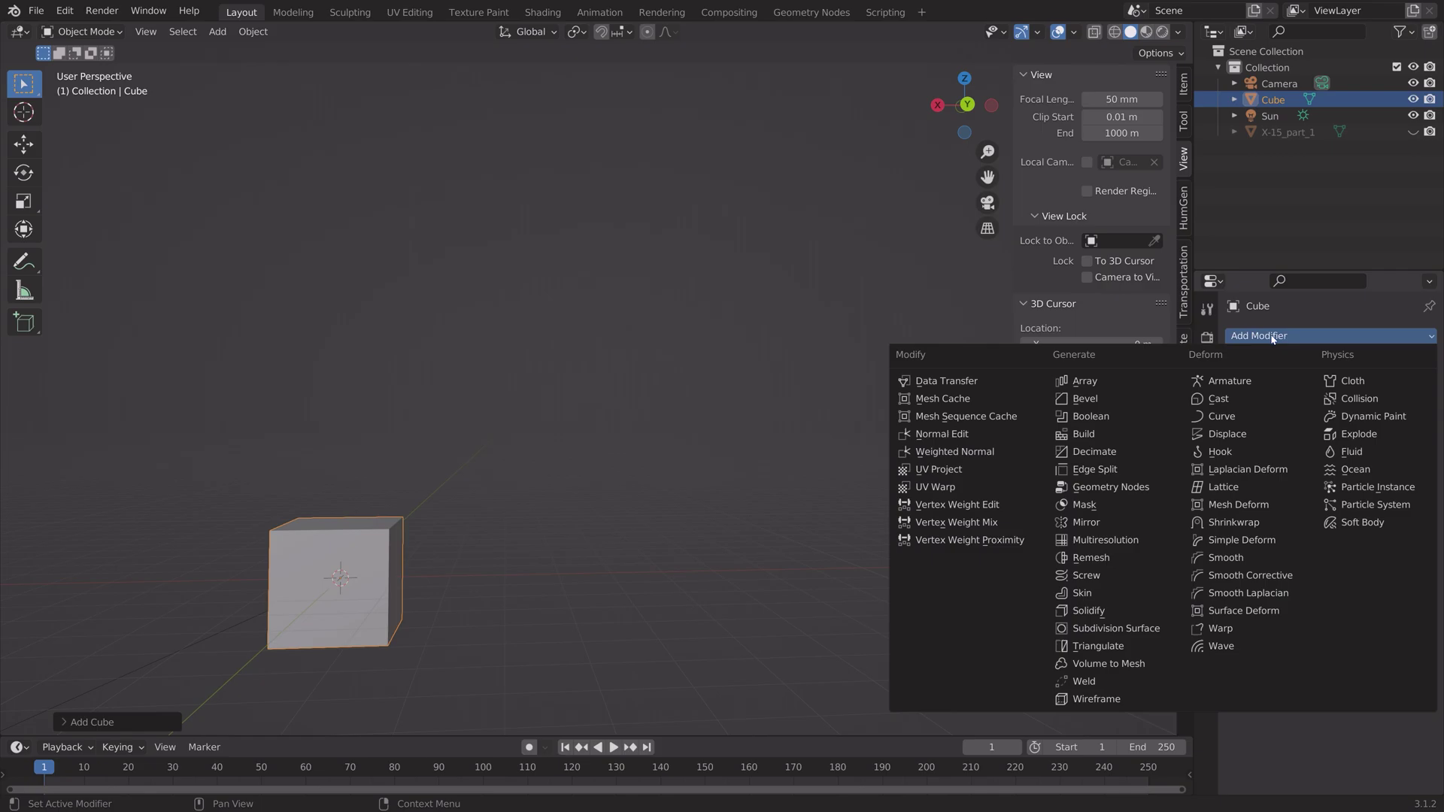
{"action": "left_click", "coordinate": [1151, 381]}
{"action": "double_click", "coordinate": [1357, 457]}
{"action": "left_click", "coordinate": [1328, 456]}
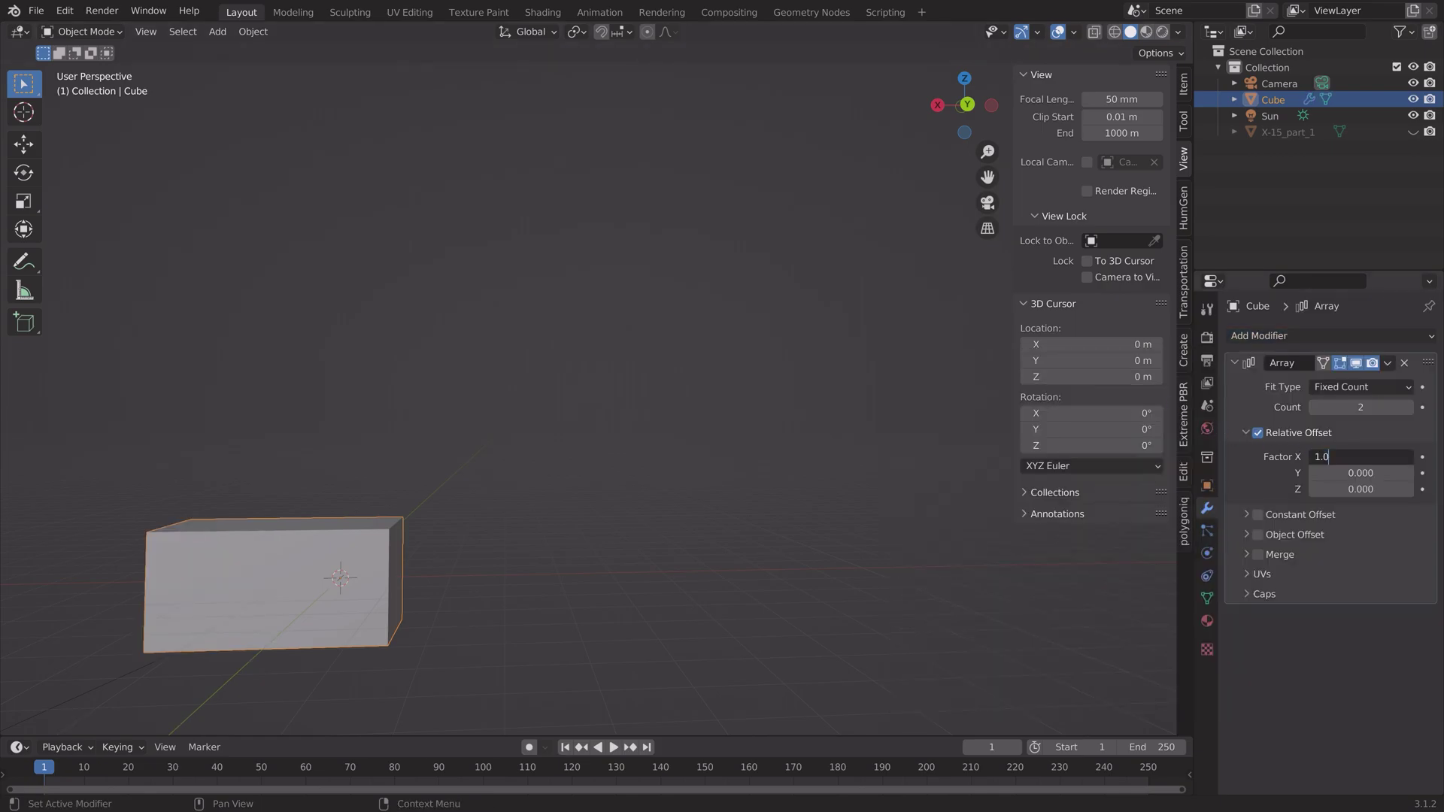
{"action": "type", "text": "1"}
{"action": "key", "text": "Return"}
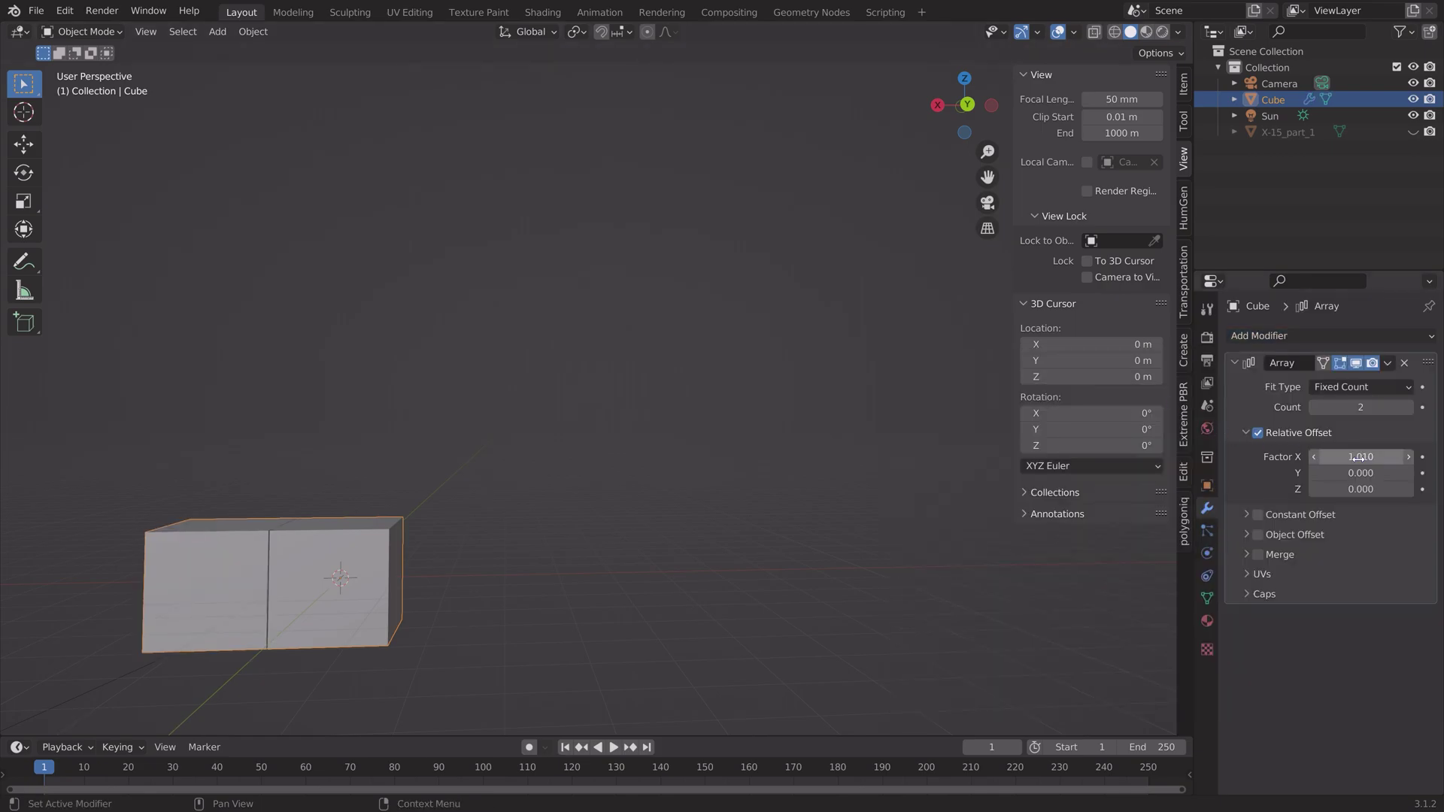
{"action": "double_click", "coordinate": [1361, 407]}
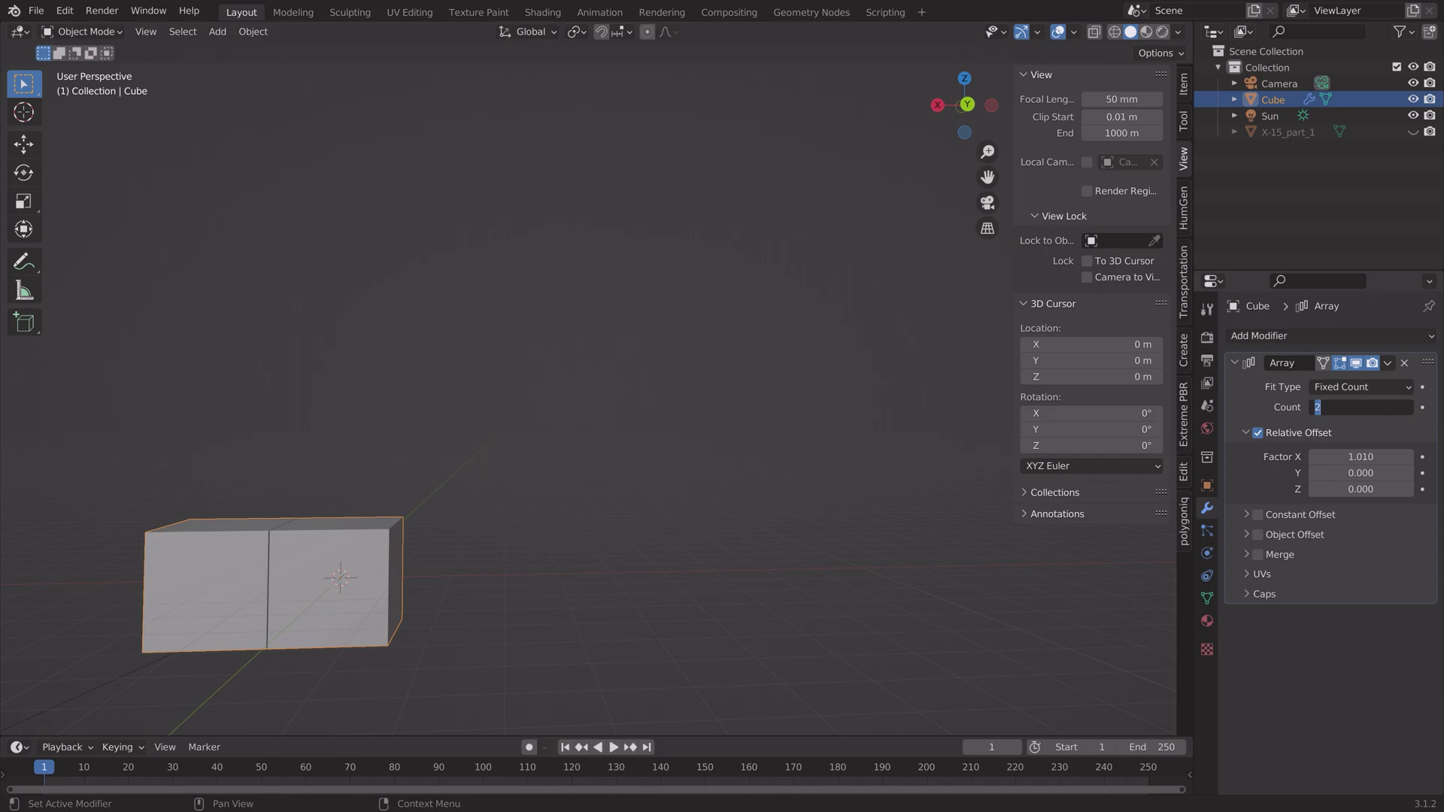
{"action": "type", "text": "15"}
{"action": "key", "text": "Return"}
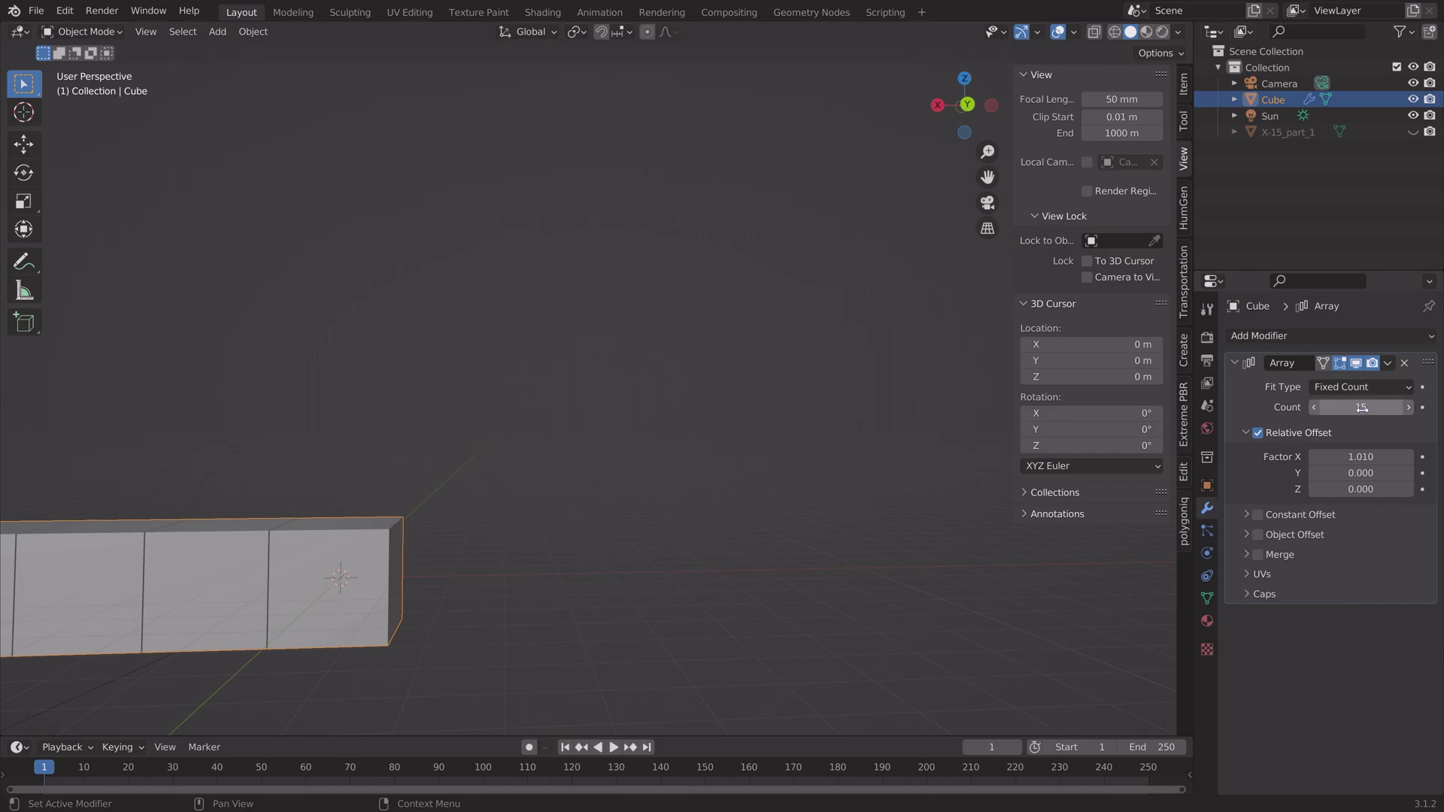
Duplicate the Array modifier and set its offset to X 0, Y 1.01 for a 15×15 slab
{"action": "key", "text": "shift+d"}
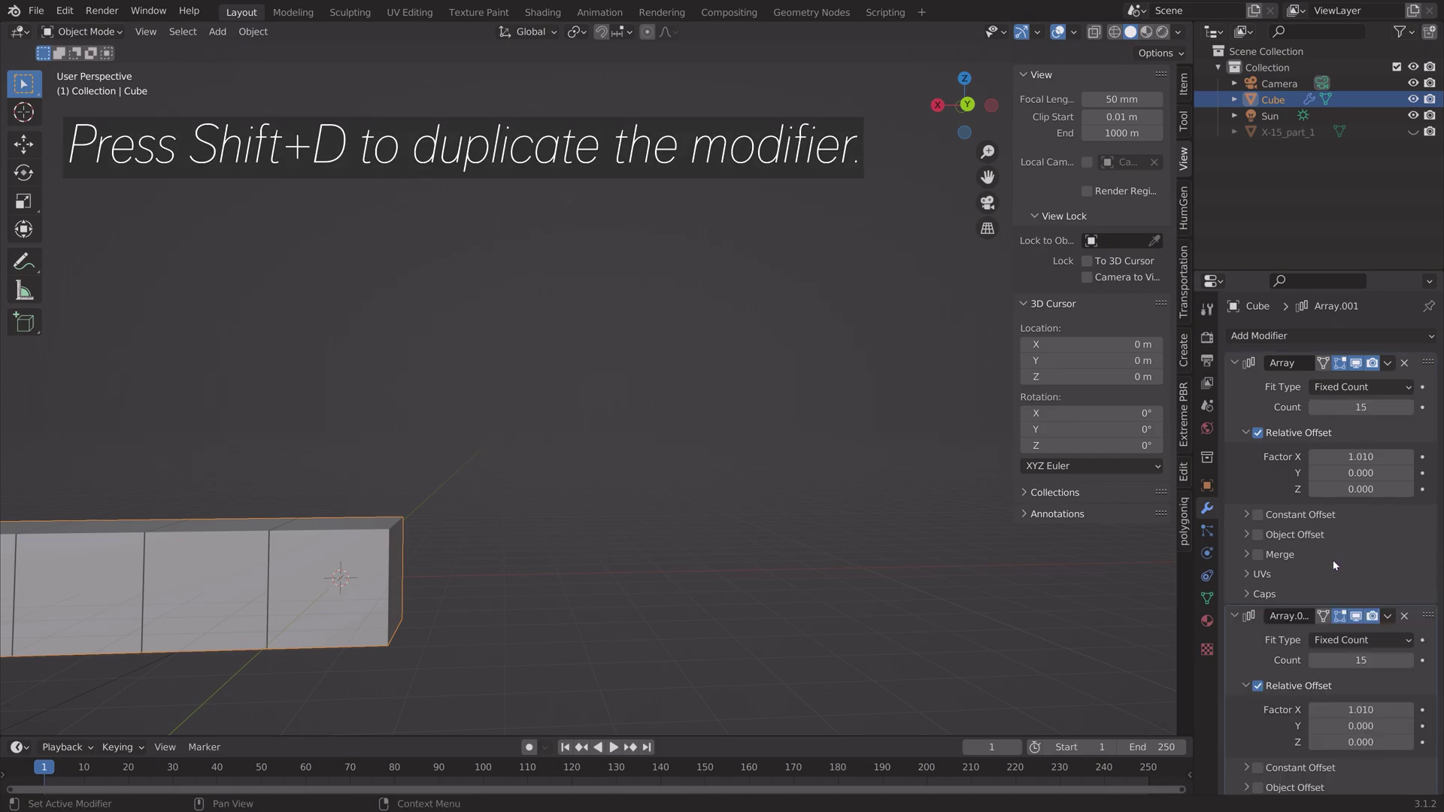
{"action": "scroll", "coordinate": [1333, 559], "scroll_direction": "down", "scroll_amount": 2}
{"action": "double_click", "coordinate": [1361, 647]}
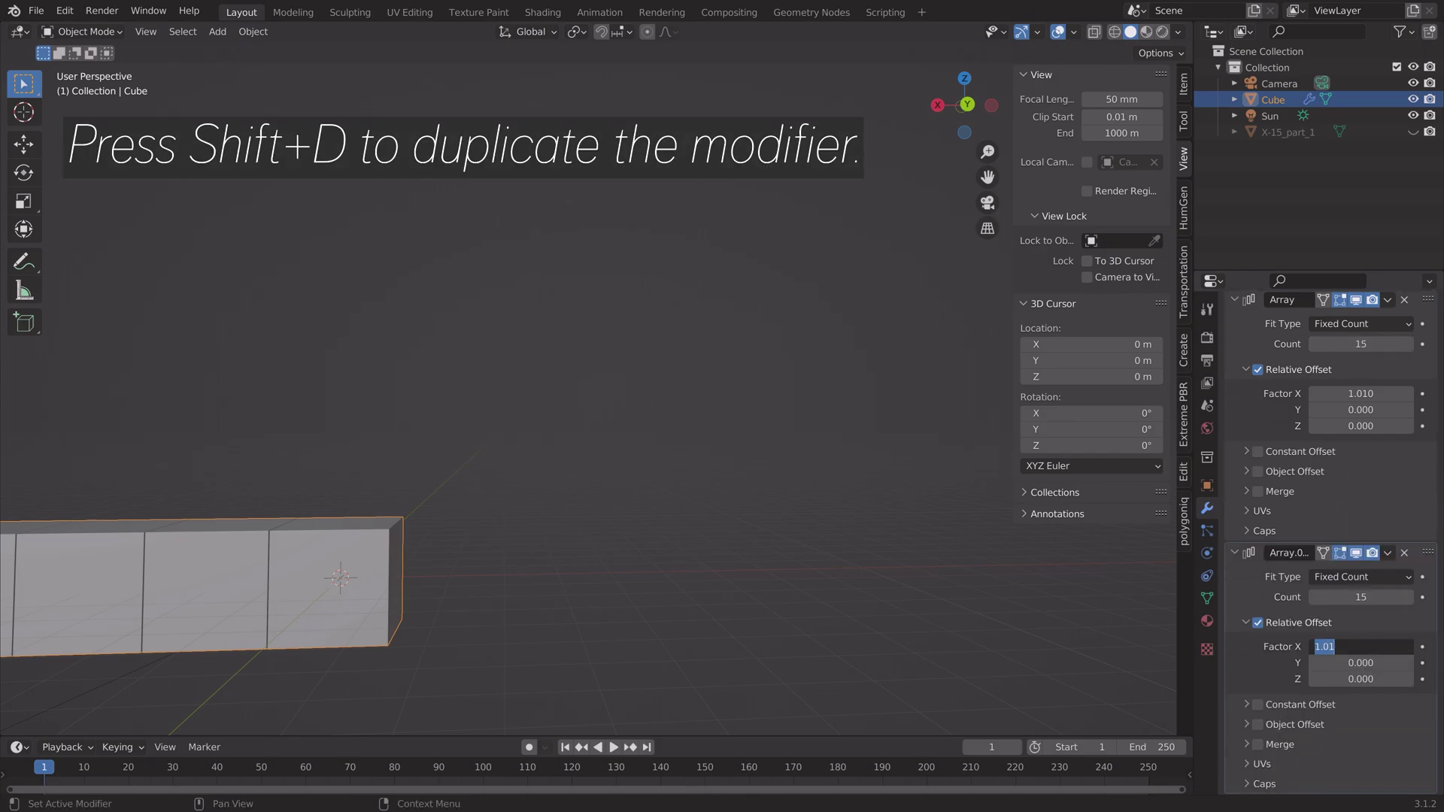
{"action": "type", "text": "0"}
{"action": "key", "text": "Return"}
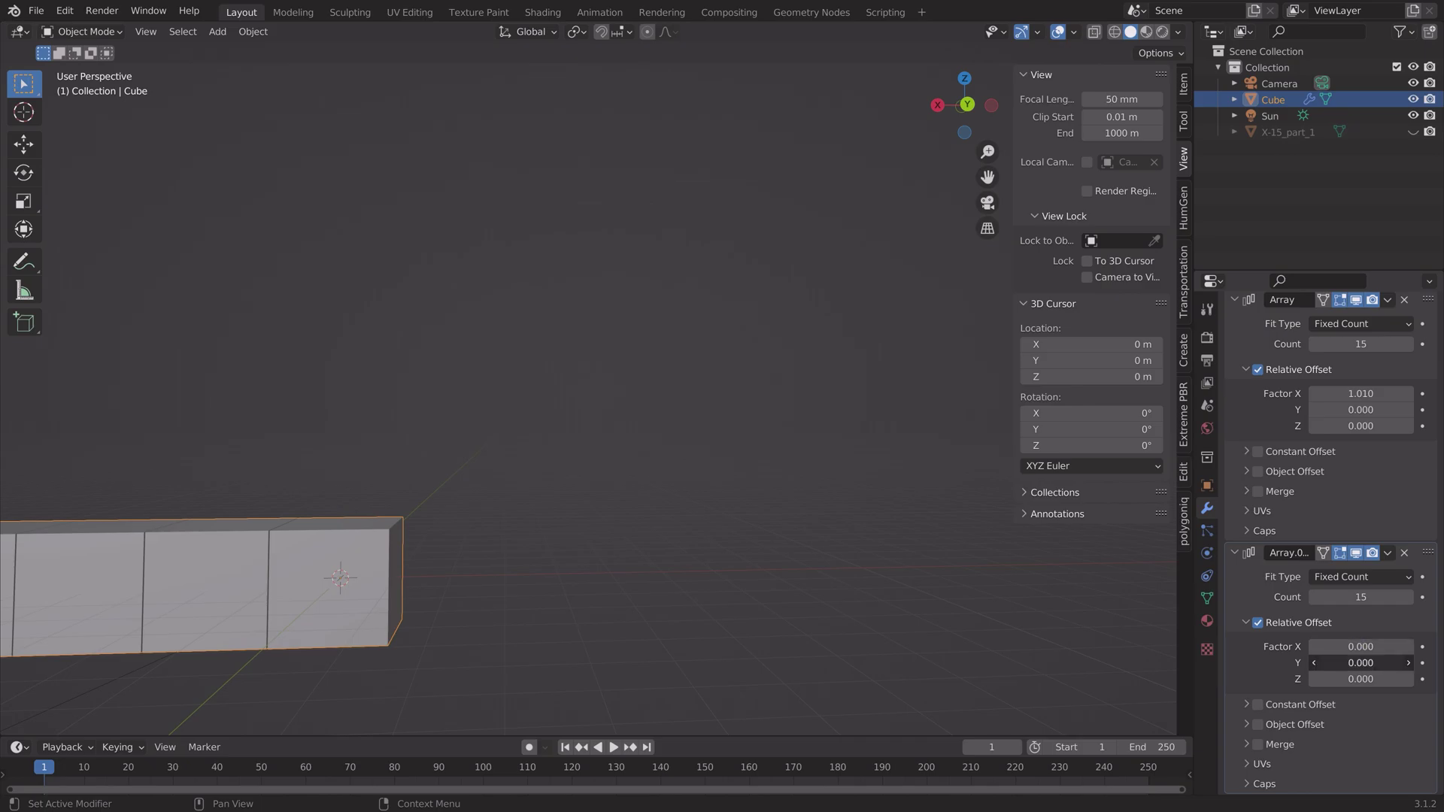
{"action": "double_click", "coordinate": [1362, 663]}
{"action": "type", "text": "1.01"}
{"action": "key", "text": "Return"}
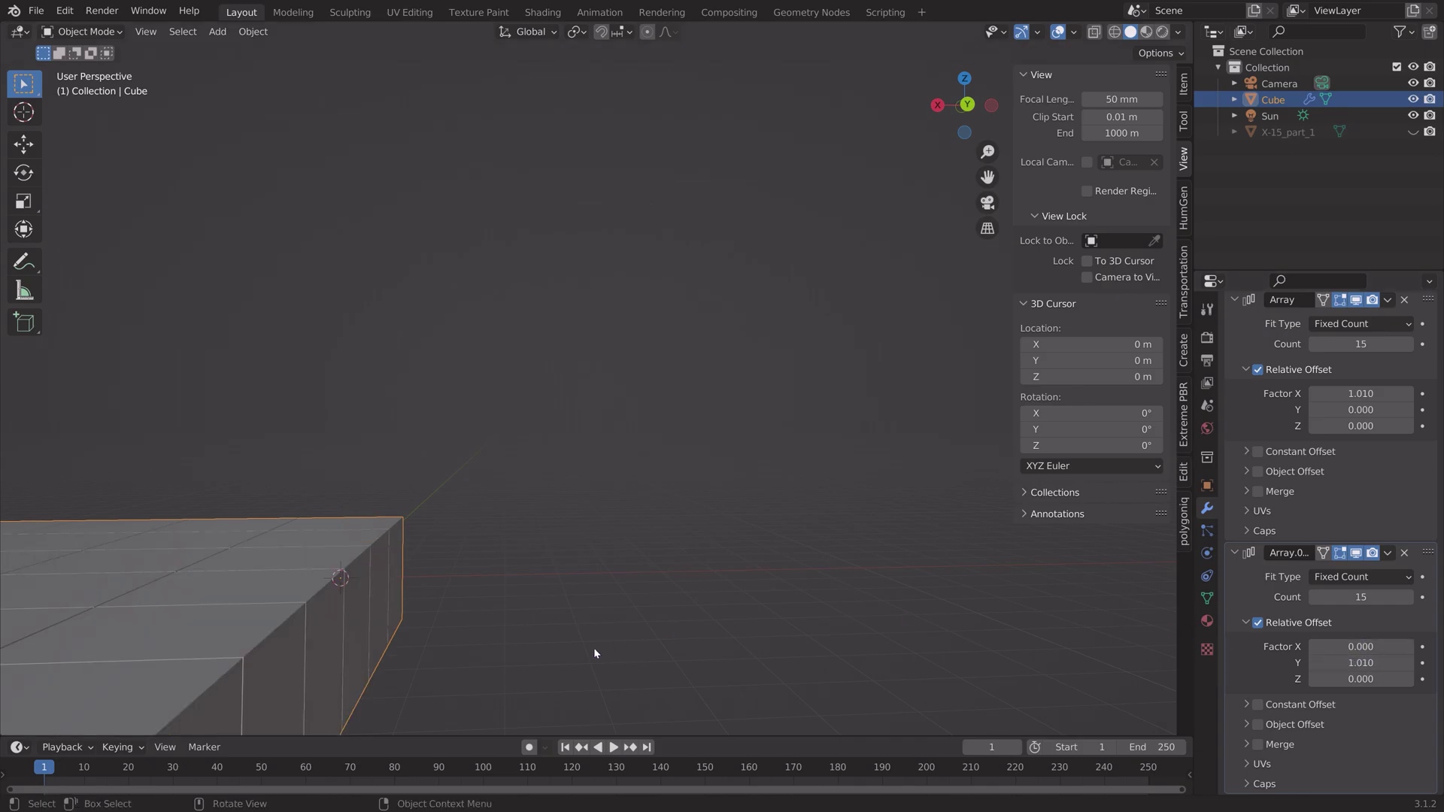
{"action": "middle_click_drag", "start_coordinate": [595, 653], "coordinate": [476, 545]}
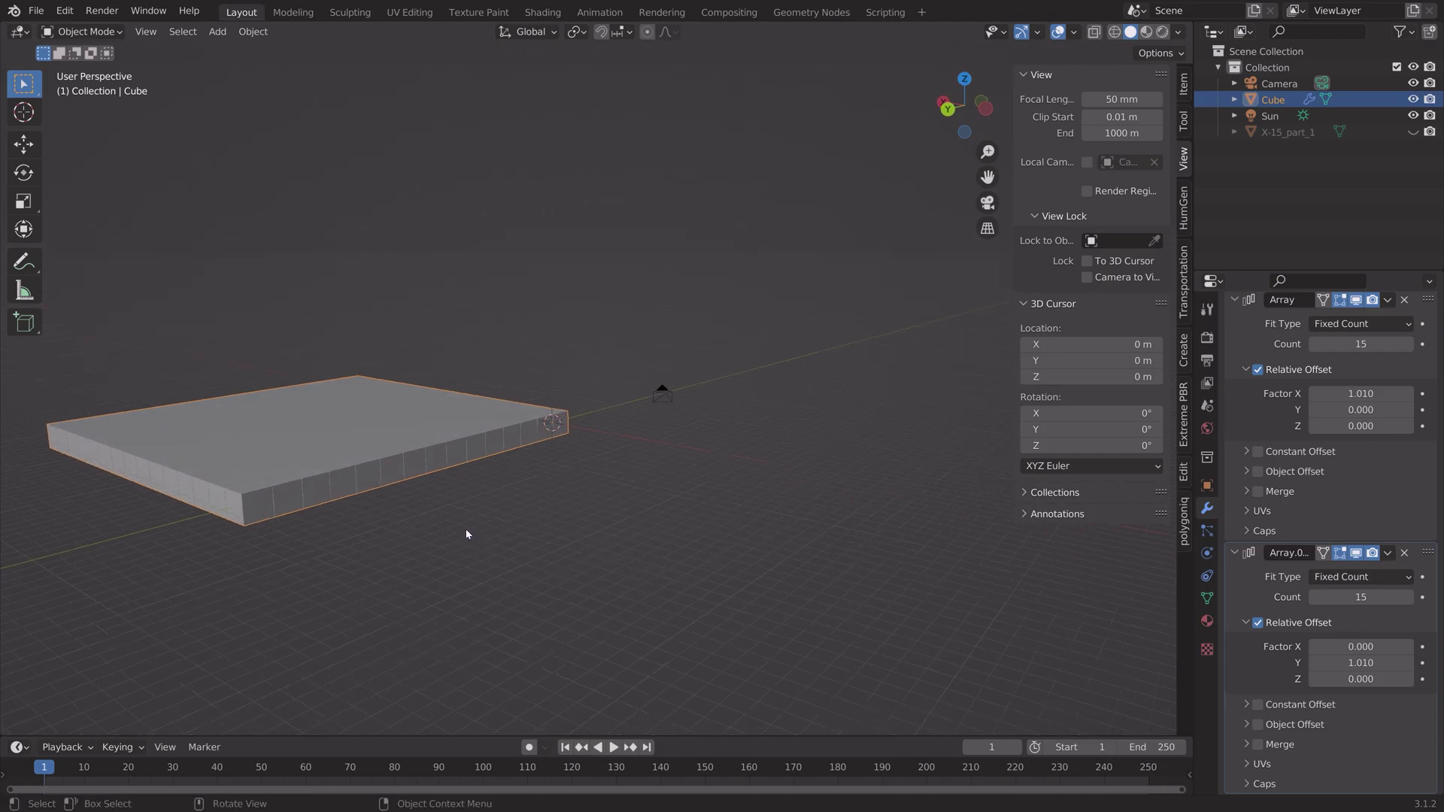
Save the file as tut.blend
{"action": "left_click", "coordinate": [35, 10]}
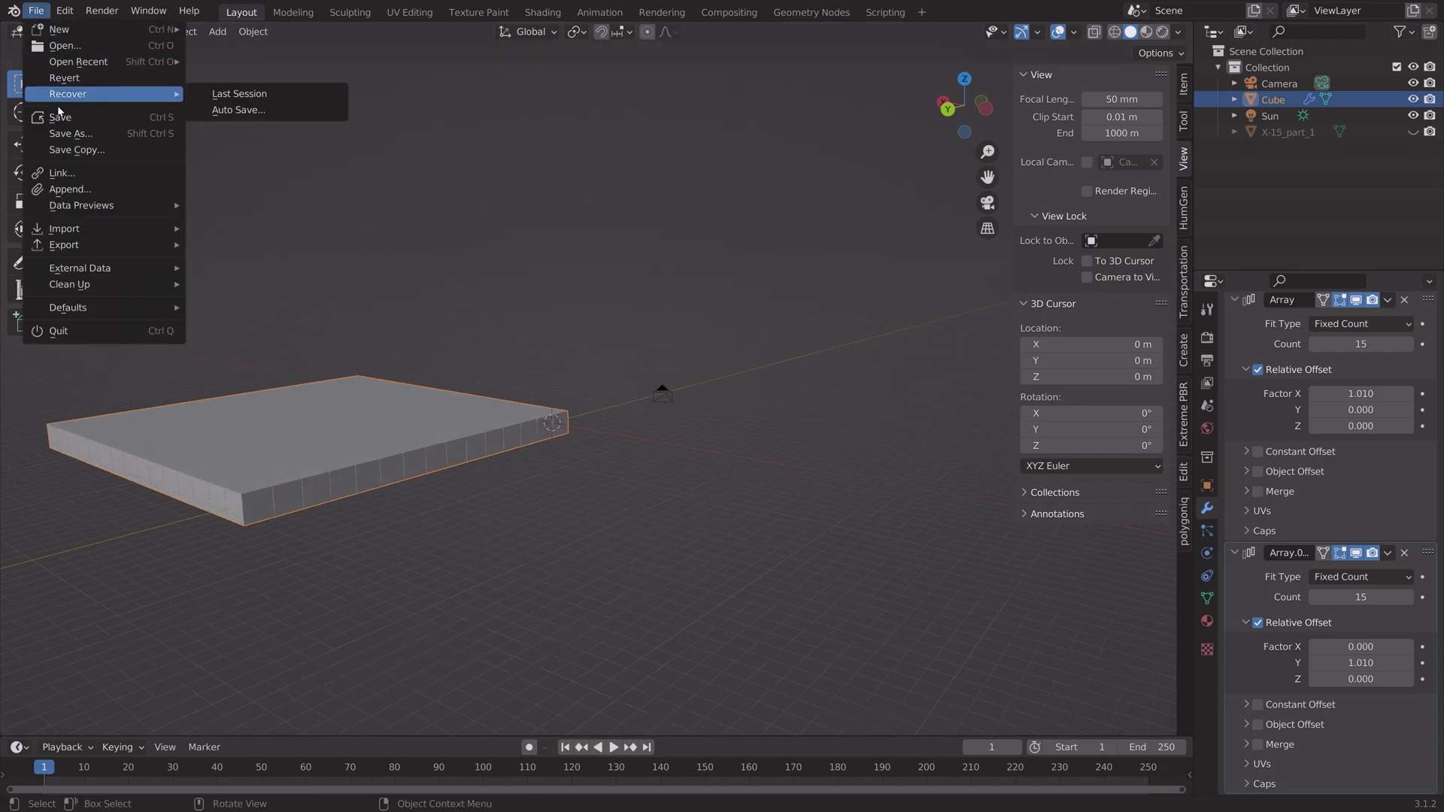
{"action": "left_click", "coordinate": [63, 134]}
{"action": "left_click", "coordinate": [561, 656]}
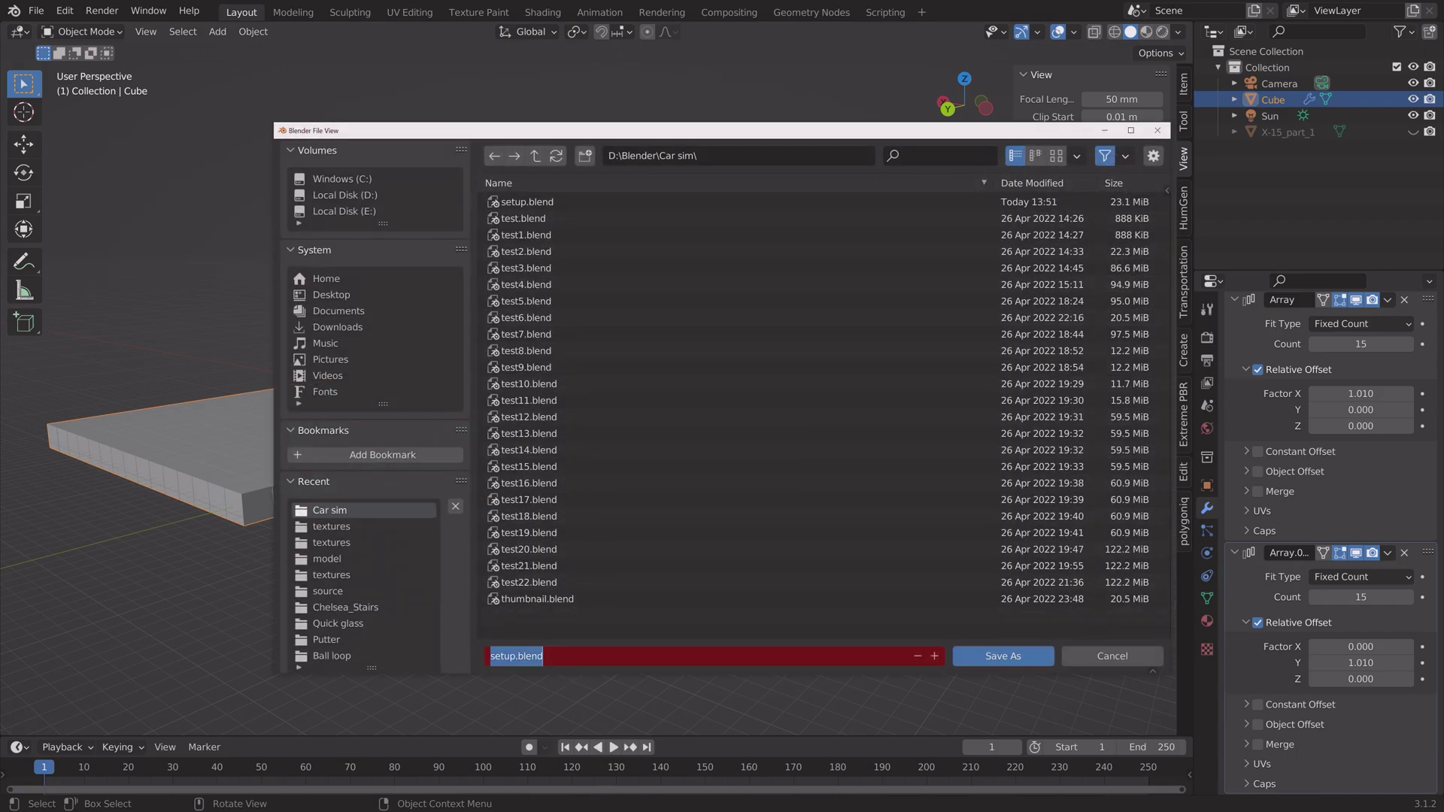
{"action": "type", "text": "tut"}
{"action": "key", "text": "Return"}
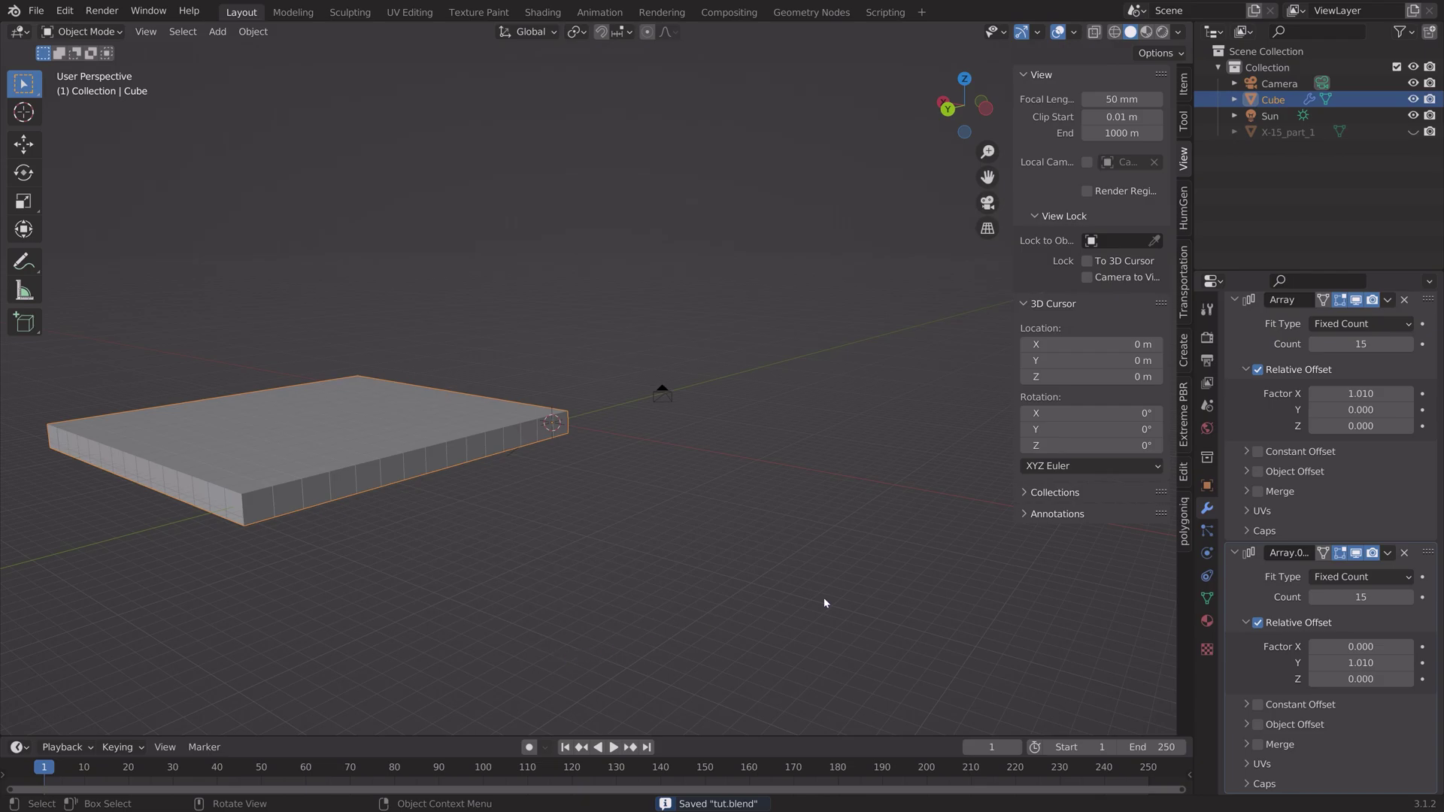
Apply both Array modifiers to the cube grid and show its Physics properties
{"action": "left_click", "coordinate": [1388, 300]}
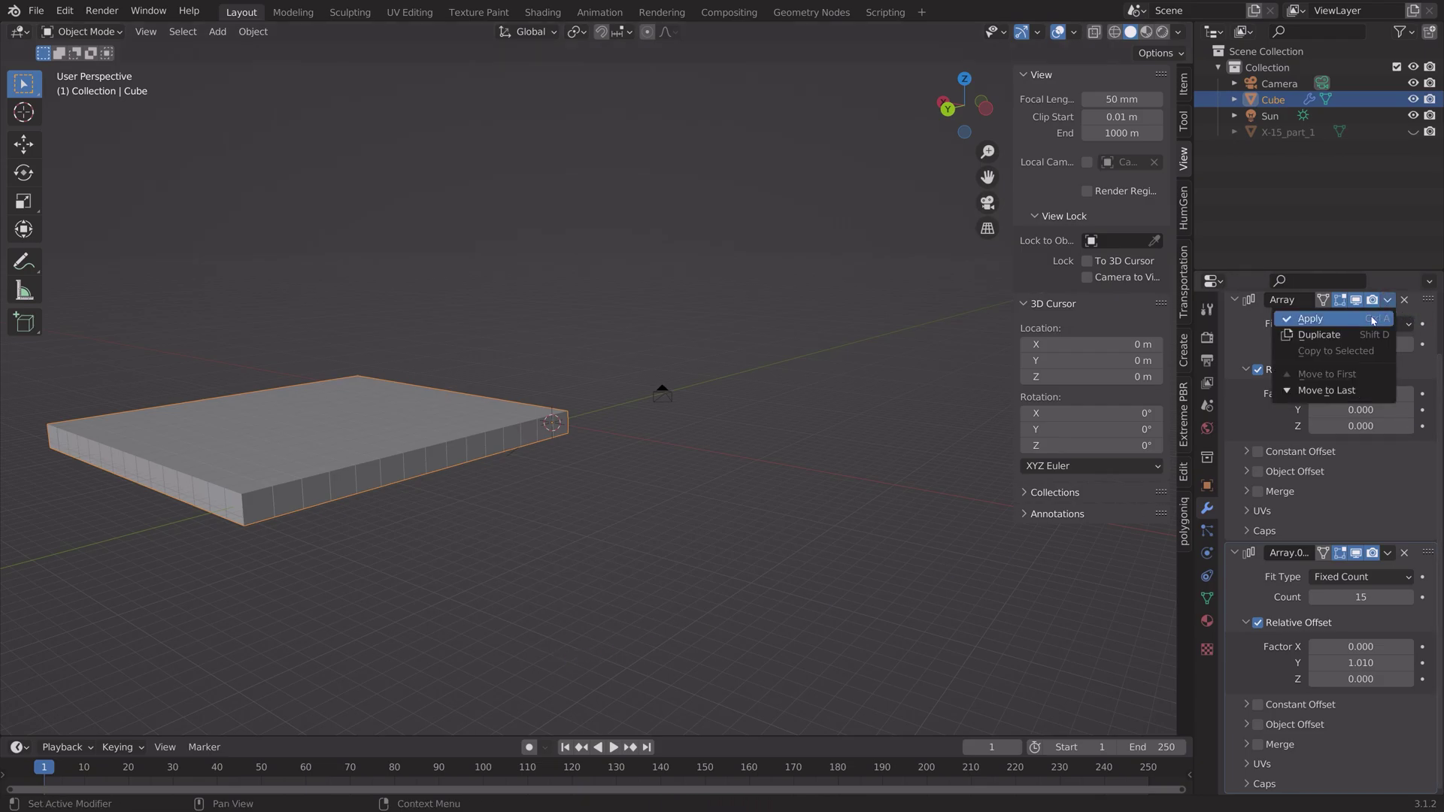
{"action": "left_click", "coordinate": [1374, 320]}
{"action": "left_click", "coordinate": [1390, 361]}
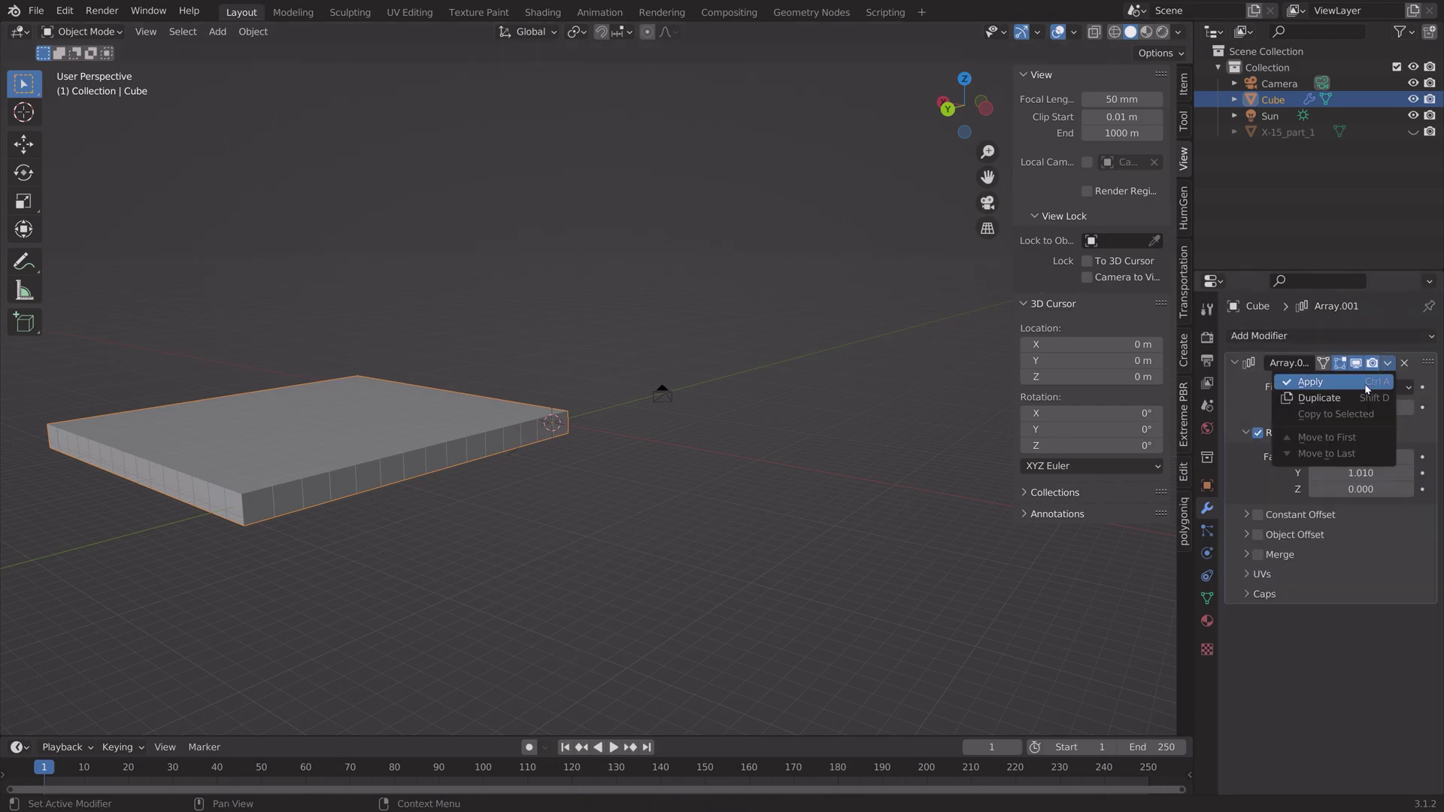
{"action": "left_click", "coordinate": [1367, 381]}
{"action": "left_click", "coordinate": [1207, 553]}
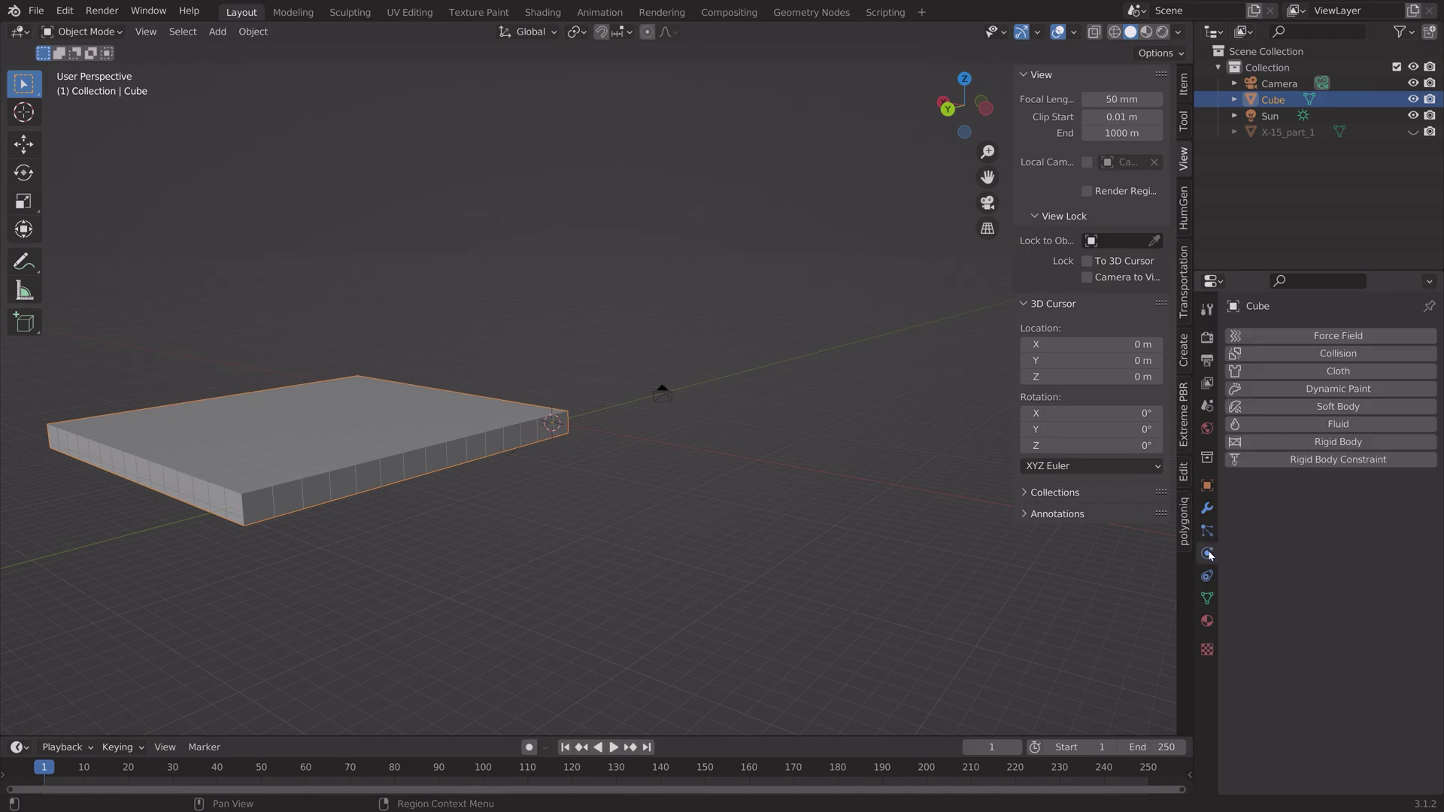
Add a Rigid Body to the cube grid with translation damping 0.35 and rotation damping 0.6
{"action": "left_click", "coordinate": [1338, 443]}
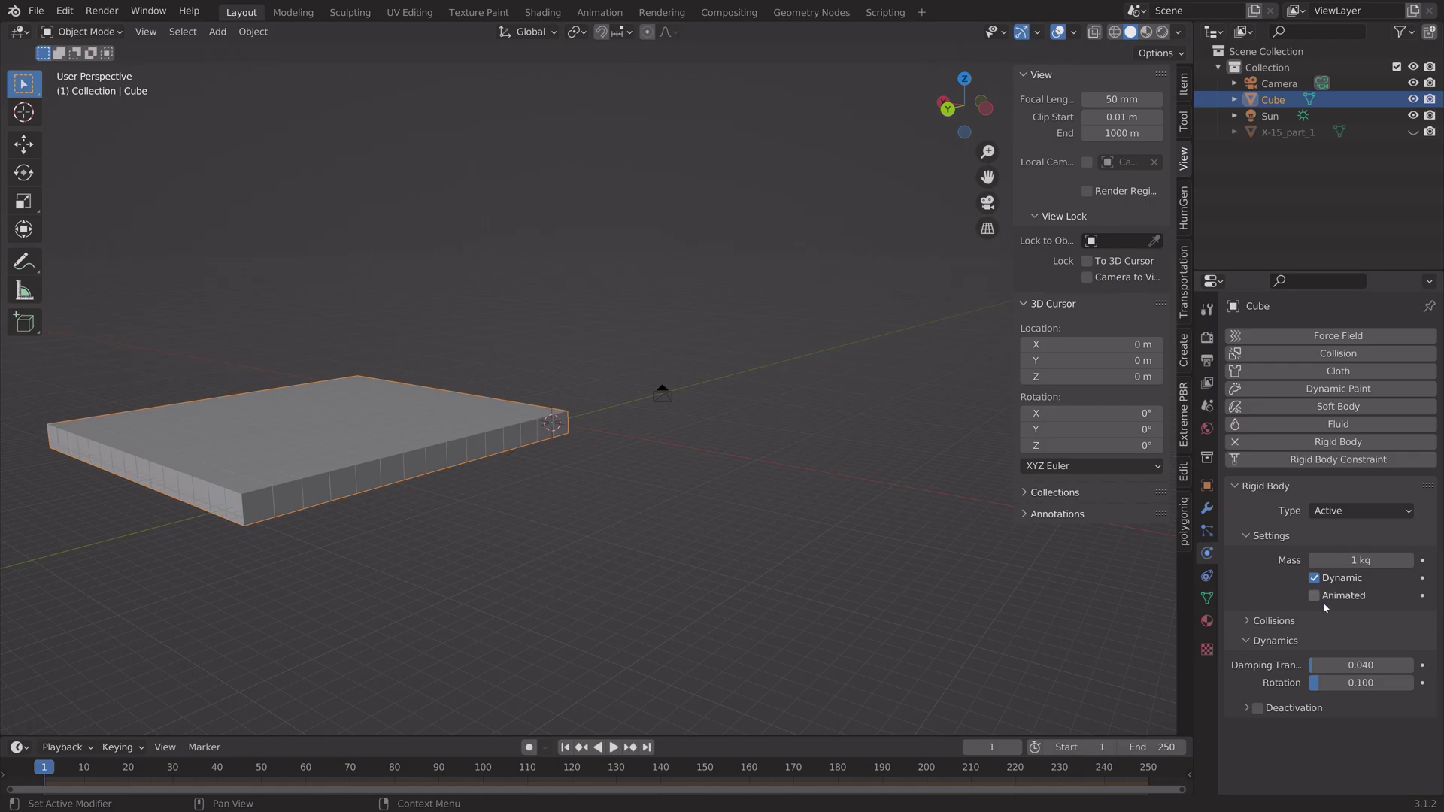
{"action": "left_click", "coordinate": [1358, 666]}
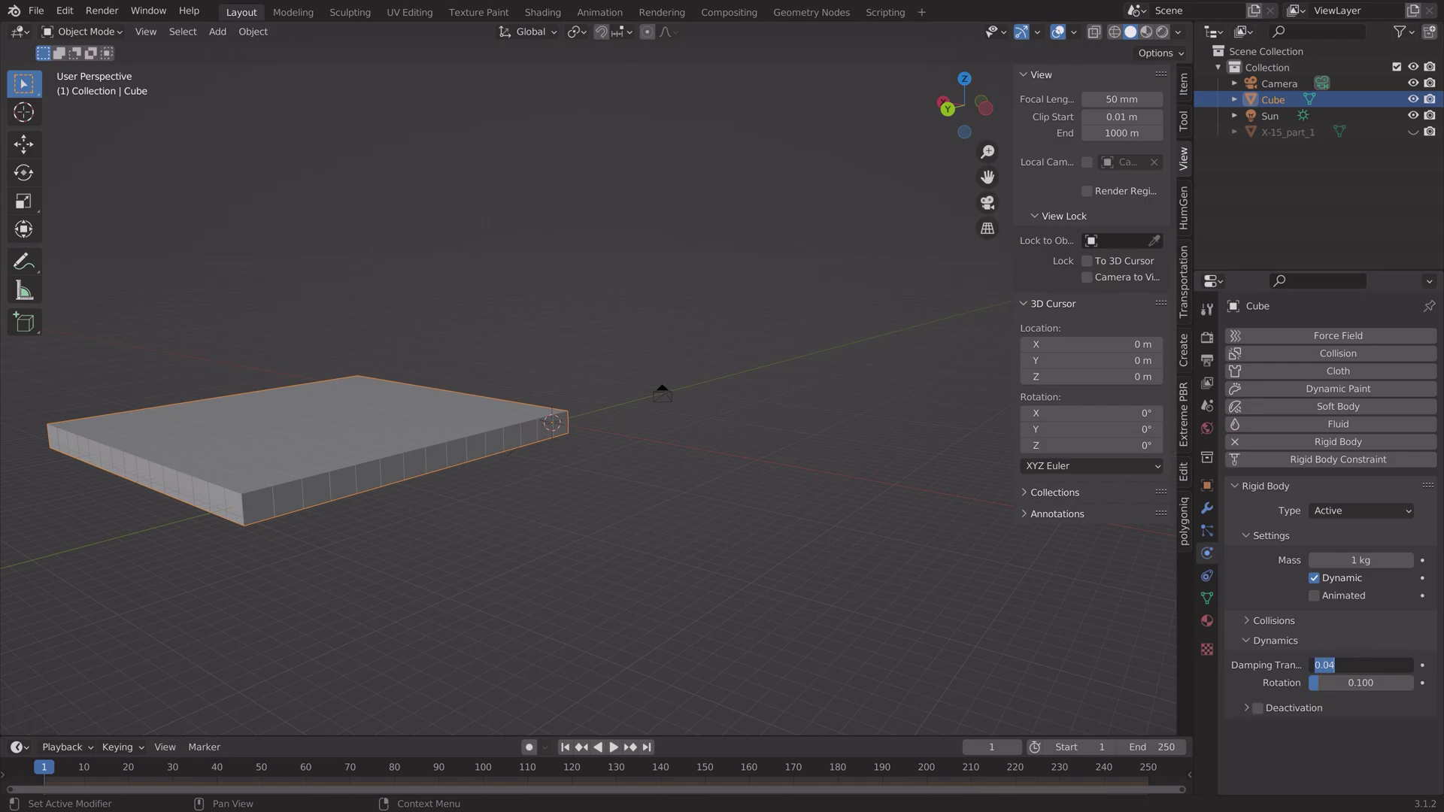
{"action": "type", "text": "0.35"}
{"action": "key", "text": "Return"}
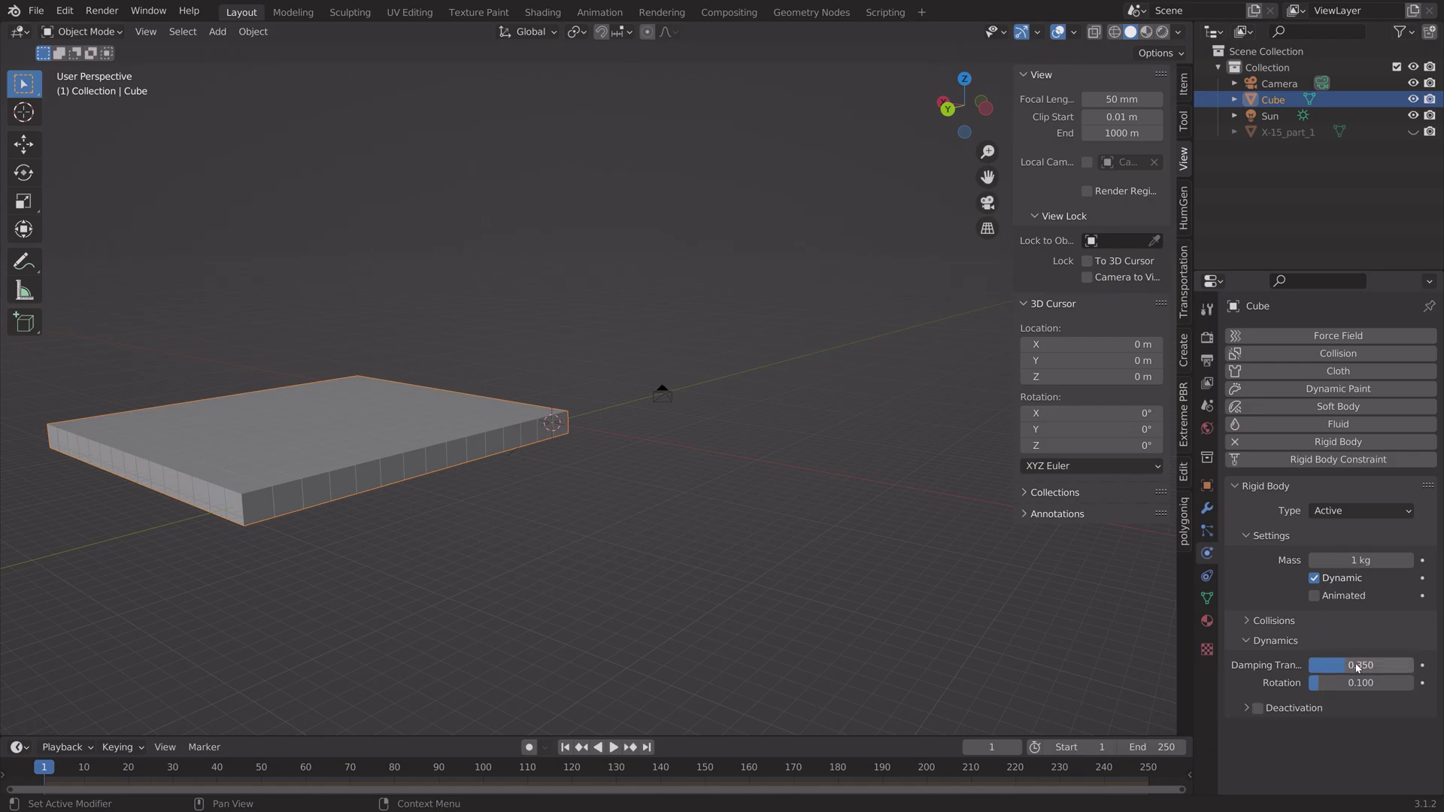
{"action": "left_click", "coordinate": [1358, 683]}
{"action": "type", "text": "0.6"}
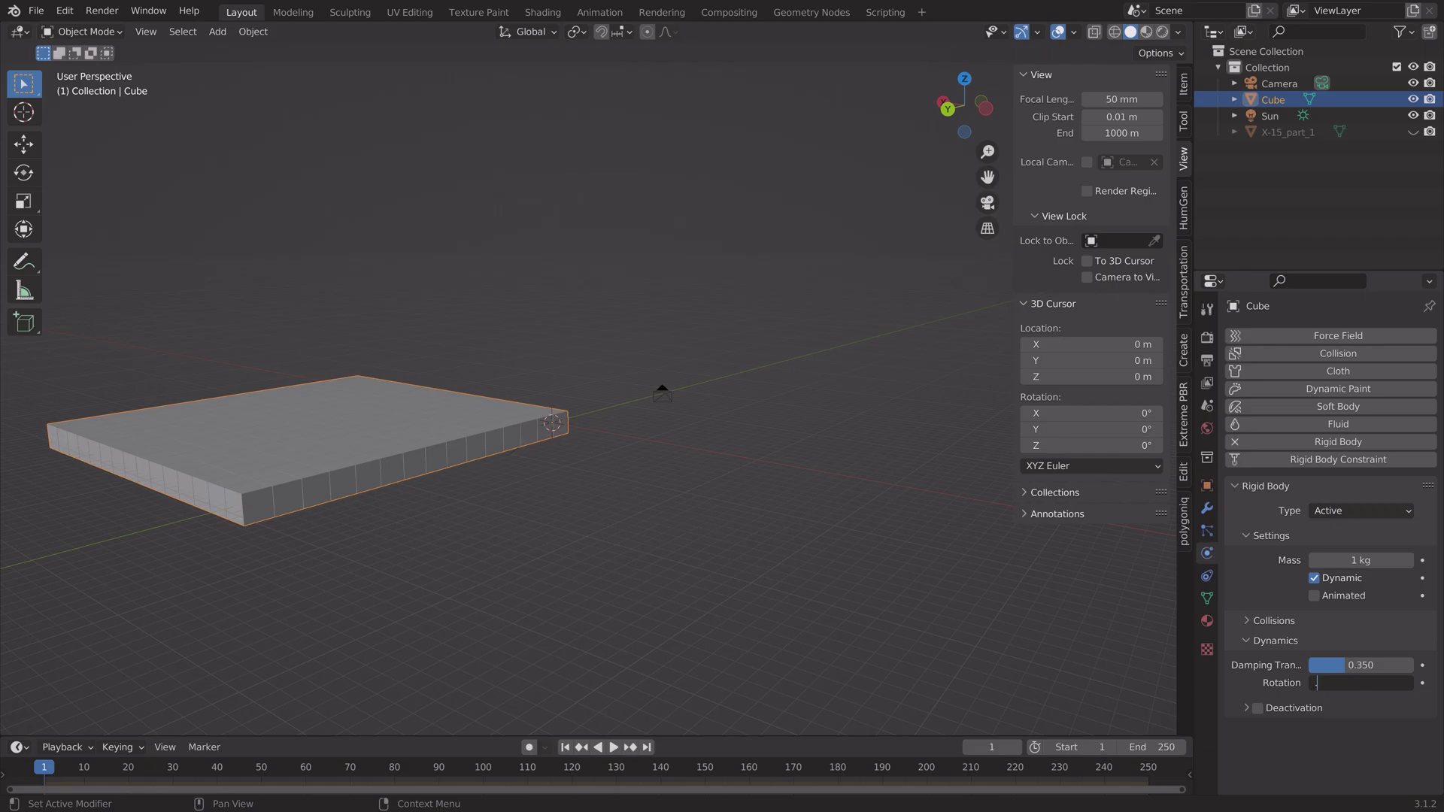
{"action": "key", "text": "Return"}
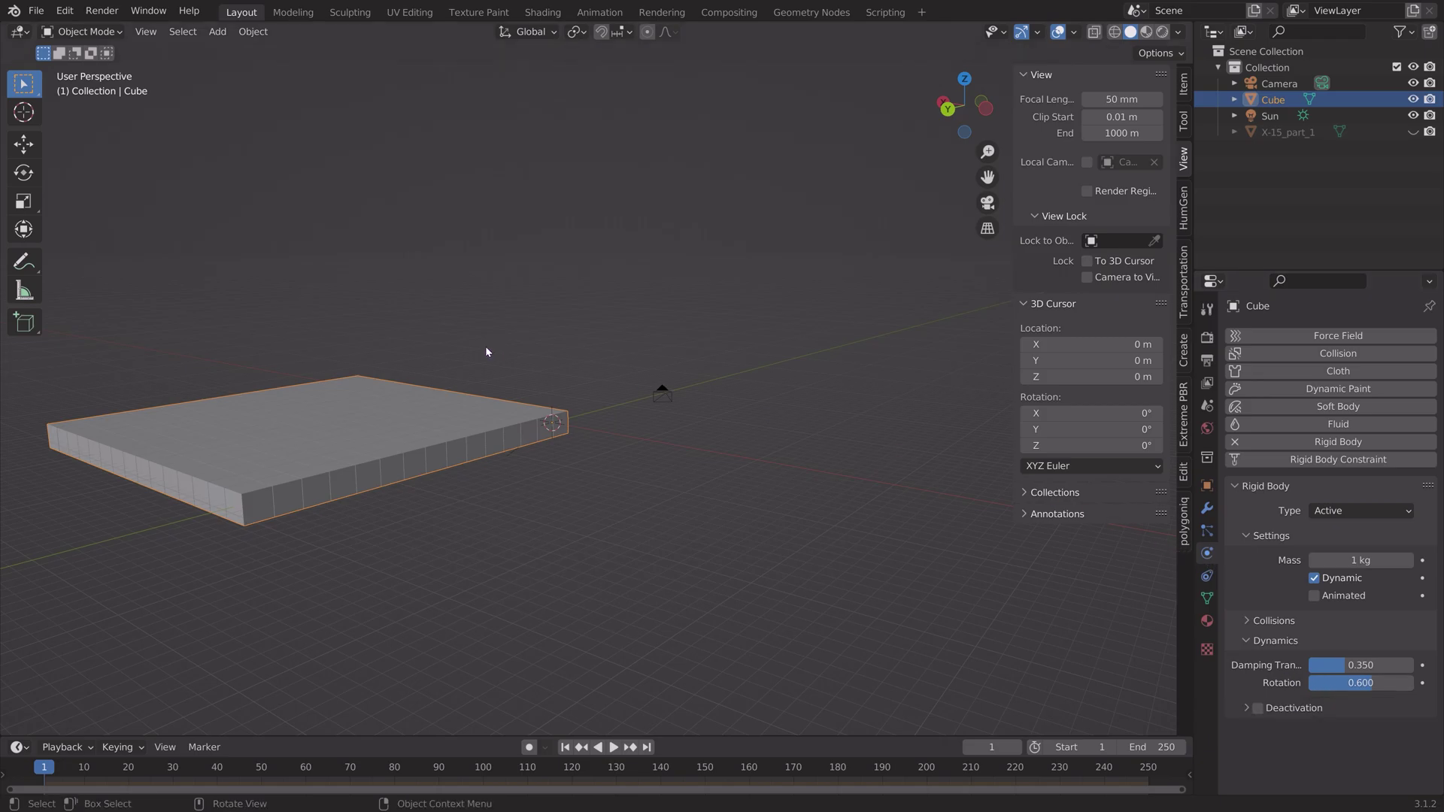
Separate the slab mesh by loose parts into individual cube objects
{"action": "middle_click_drag", "start_coordinate": [485, 363], "coordinate": [738, 420], "text": "shift"}
{"action": "scroll", "coordinate": [737, 429], "scroll_direction": "up", "scroll_amount": 2}
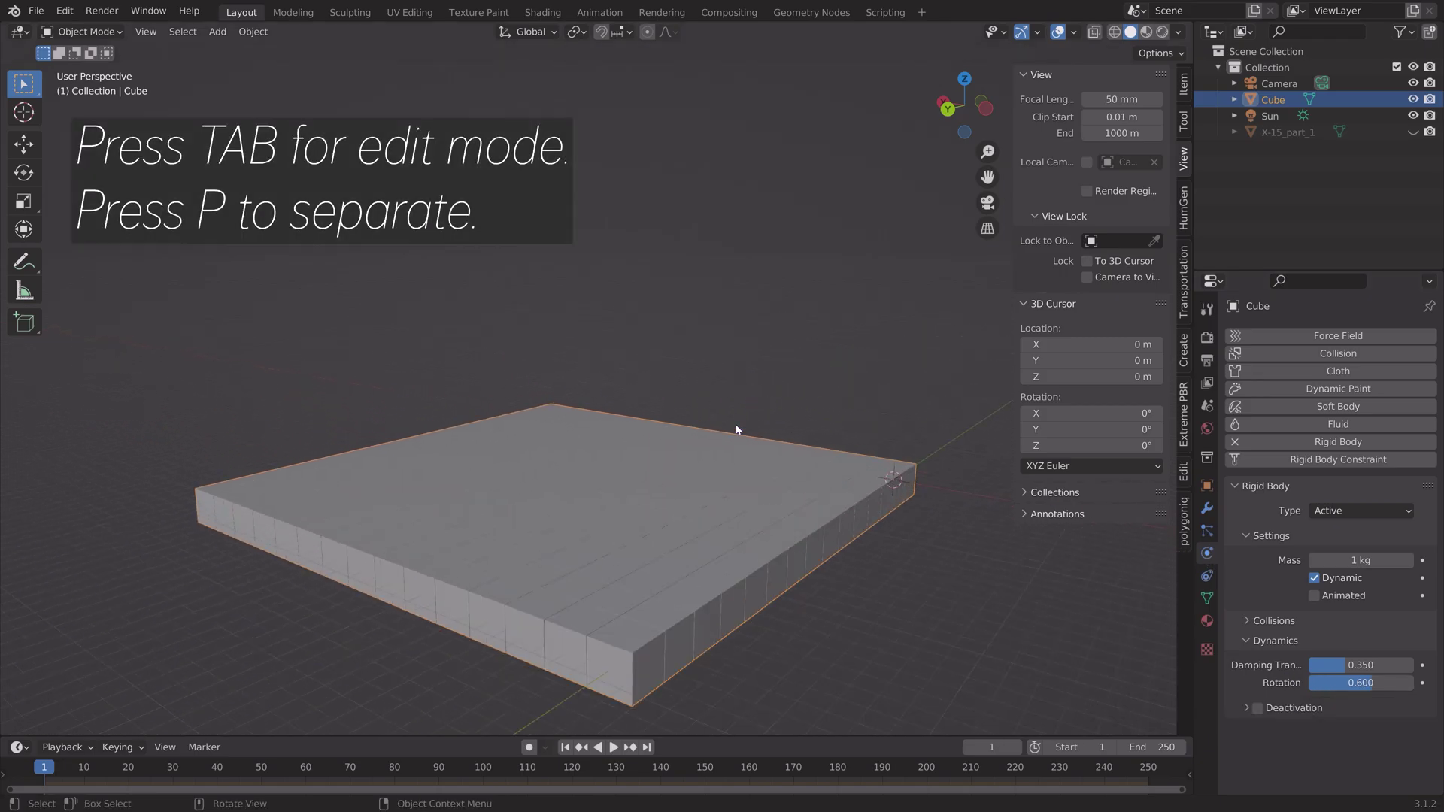
{"action": "key", "text": "Tab"}
{"action": "key", "text": "p"}
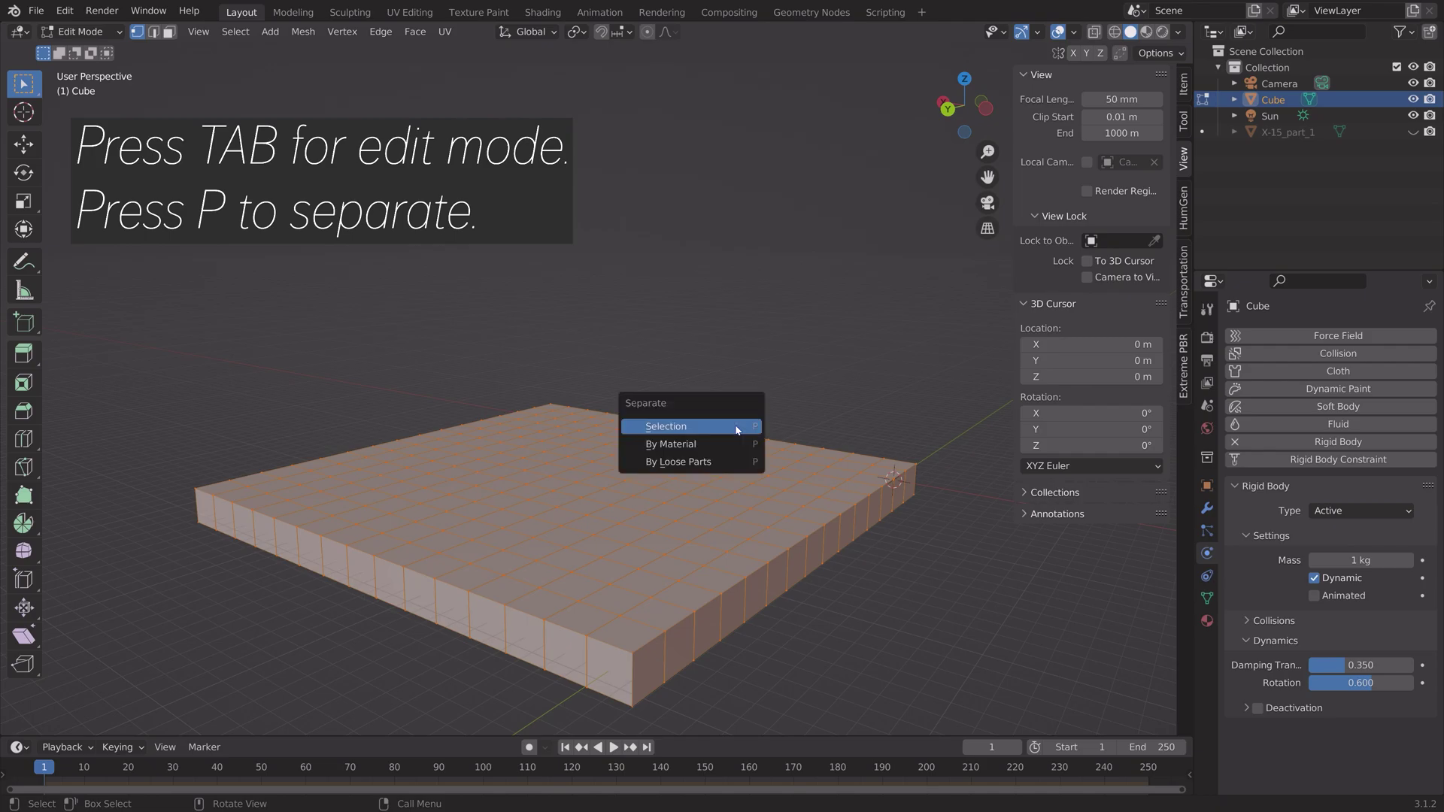
{"action": "left_click", "coordinate": [725, 460]}
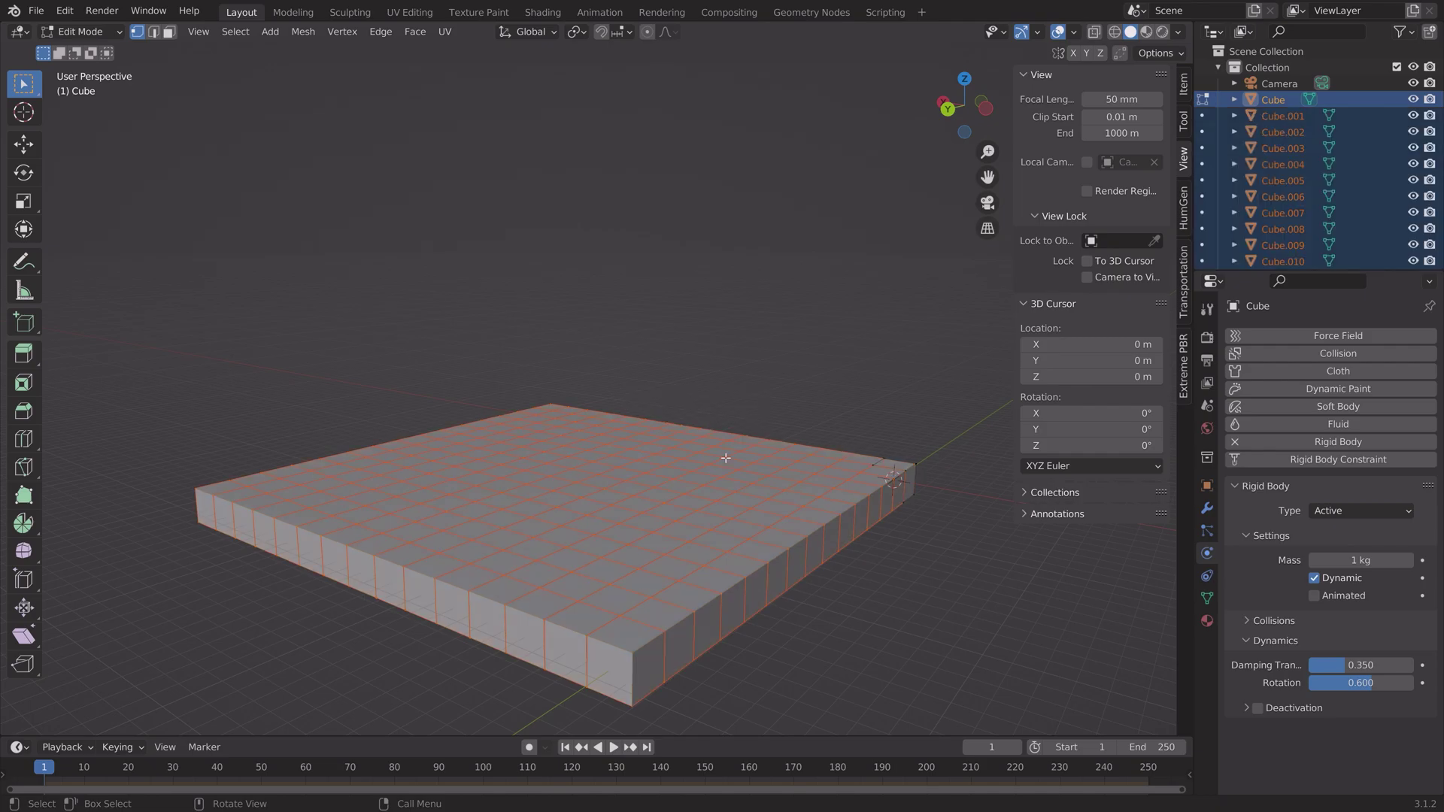
{"action": "key", "text": "Tab"}
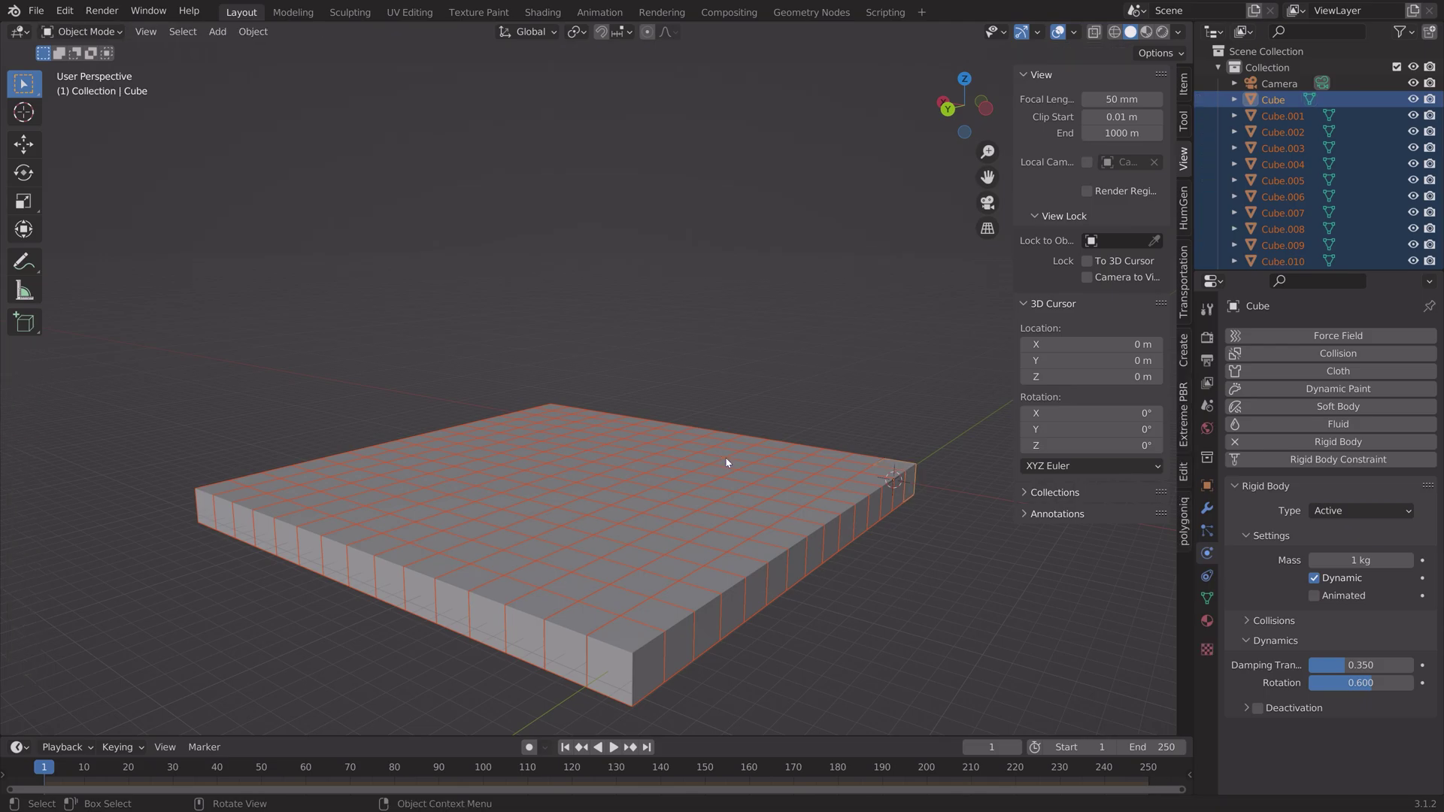
Set each cube's origin to its own geometry centre
{"action": "left_click", "coordinate": [252, 31]}
{"action": "mouse_move", "coordinate": [390, 66]}
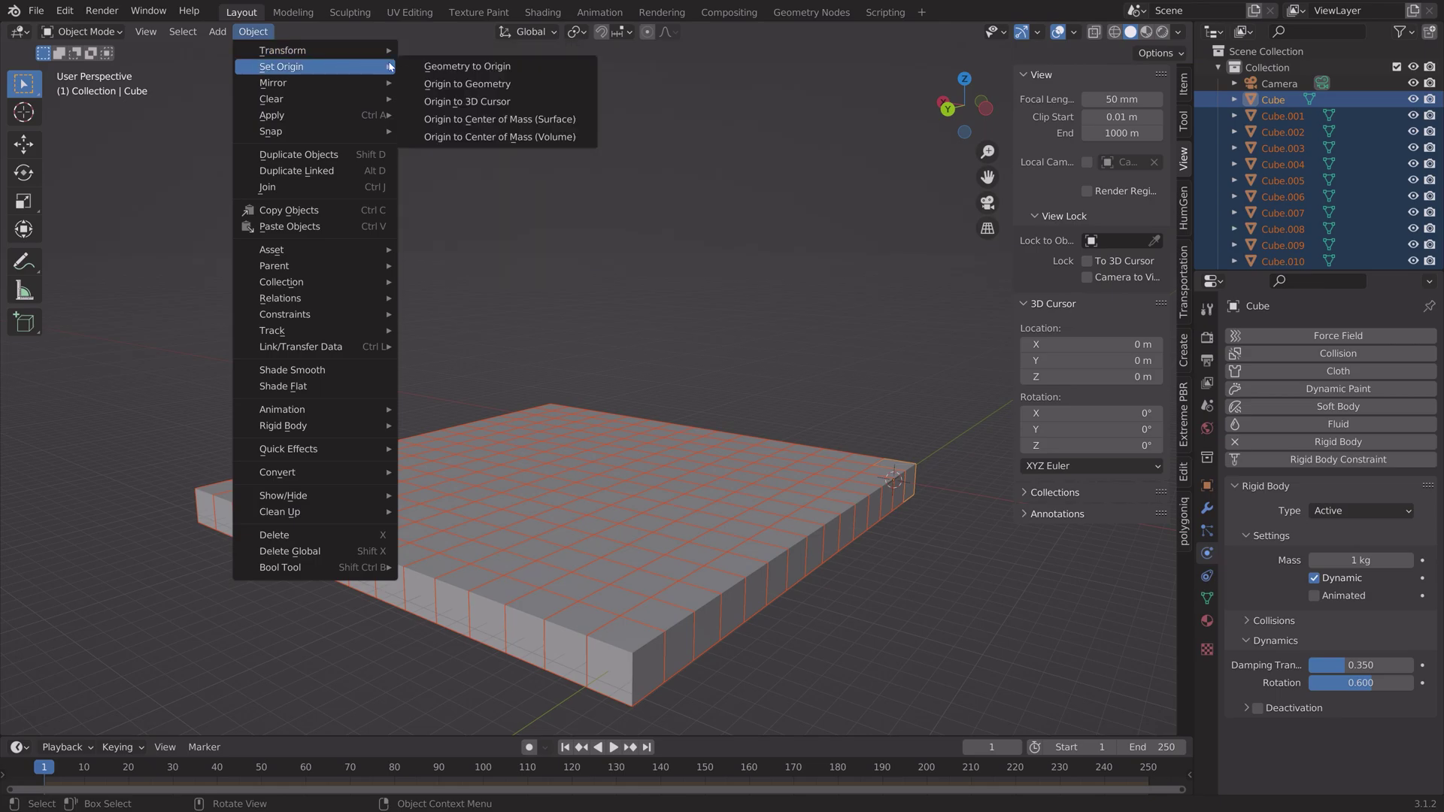
{"action": "left_click", "coordinate": [435, 84]}
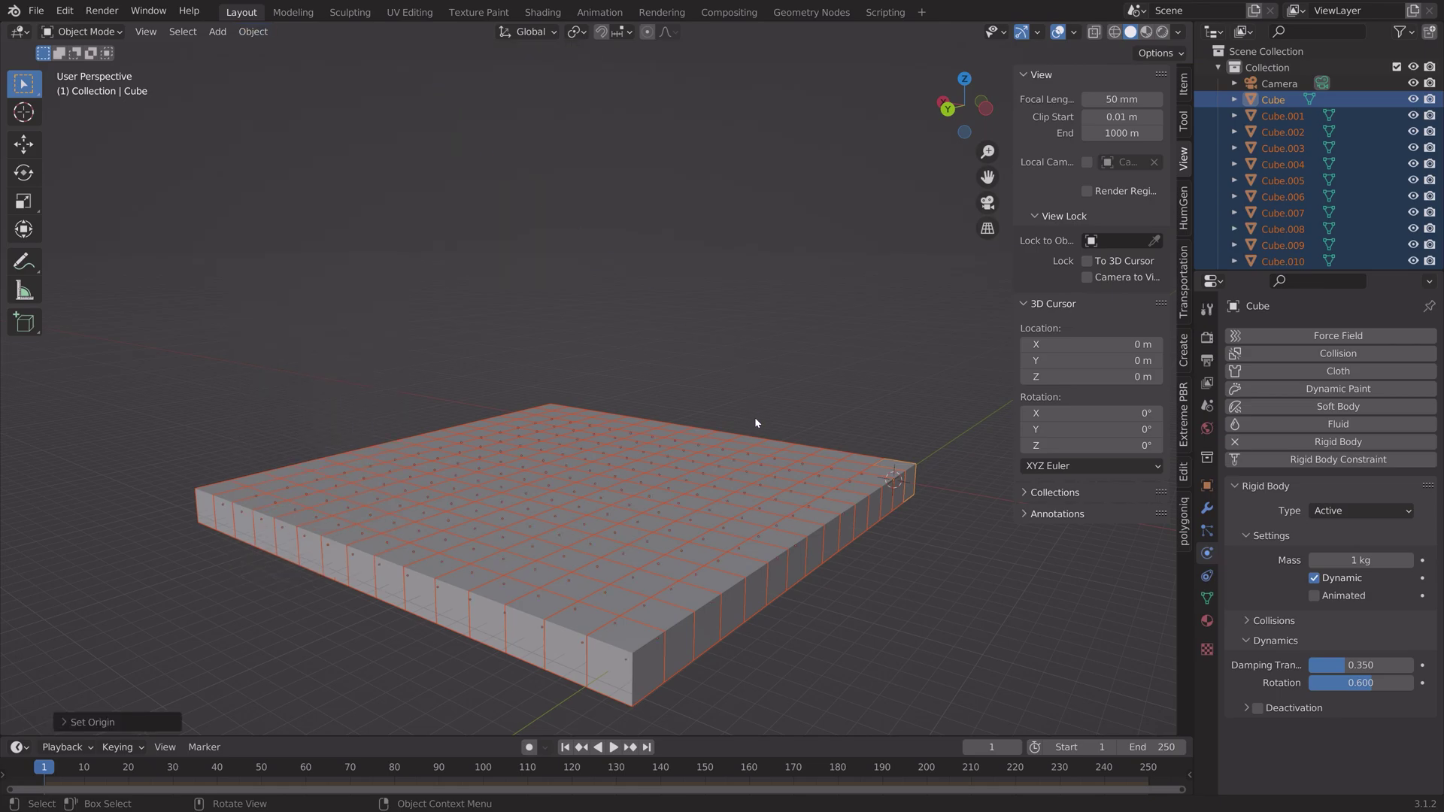
{"action": "middle_click_drag", "start_coordinate": [762, 464], "coordinate": [722, 444]}
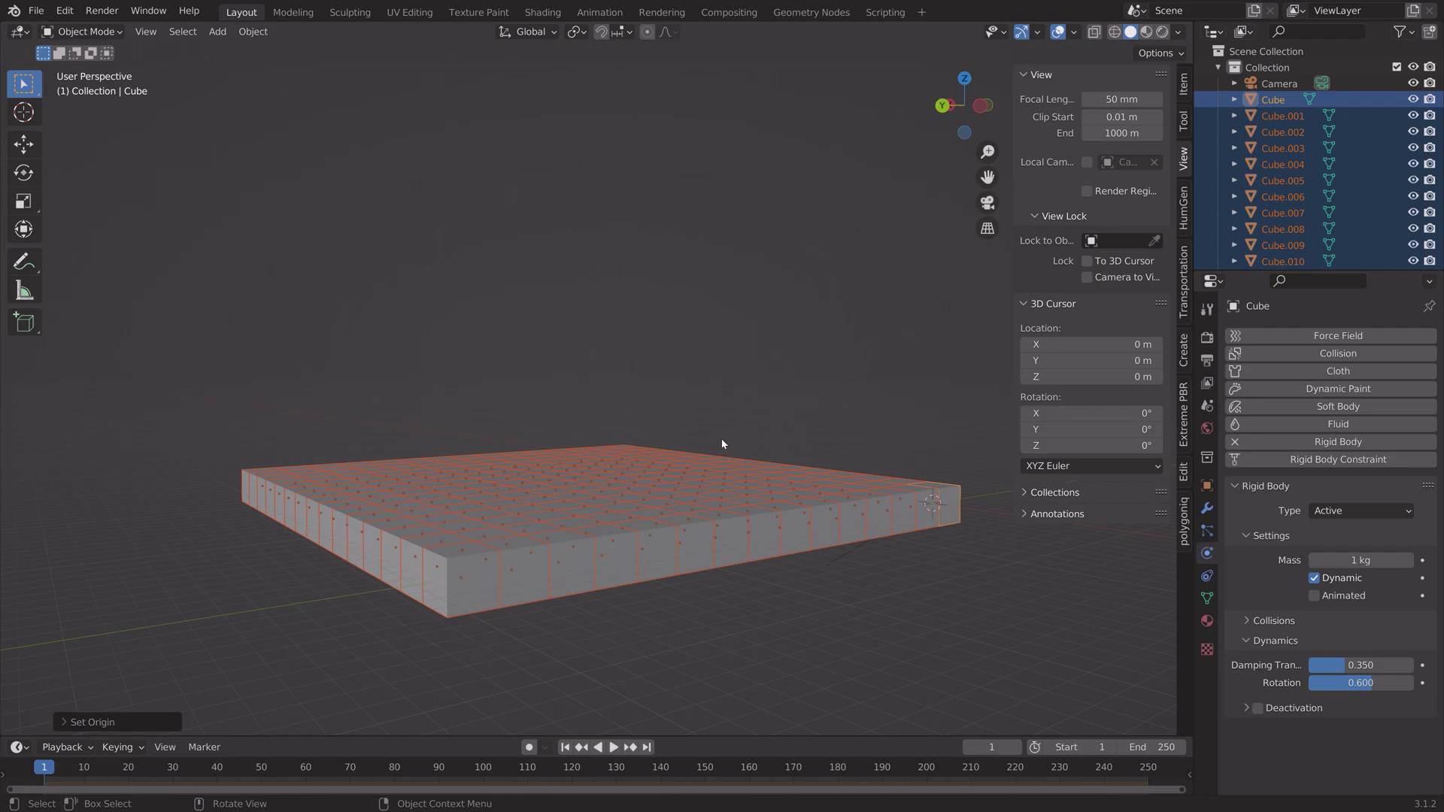
Switch to front view and save a new version as tut1.blend
{"action": "key", "text": "KP_1"}
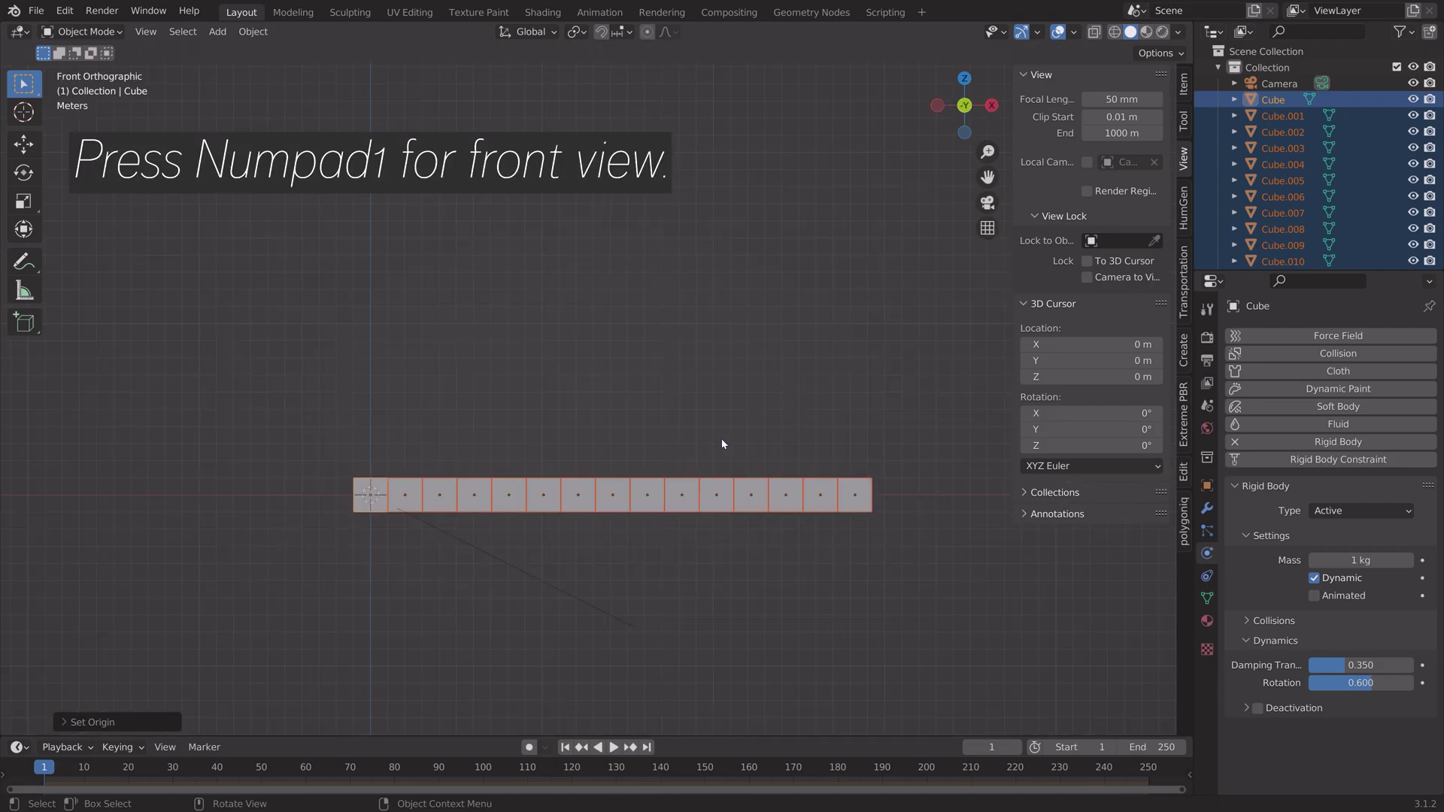
{"action": "key", "text": "ctrl+shift+s"}
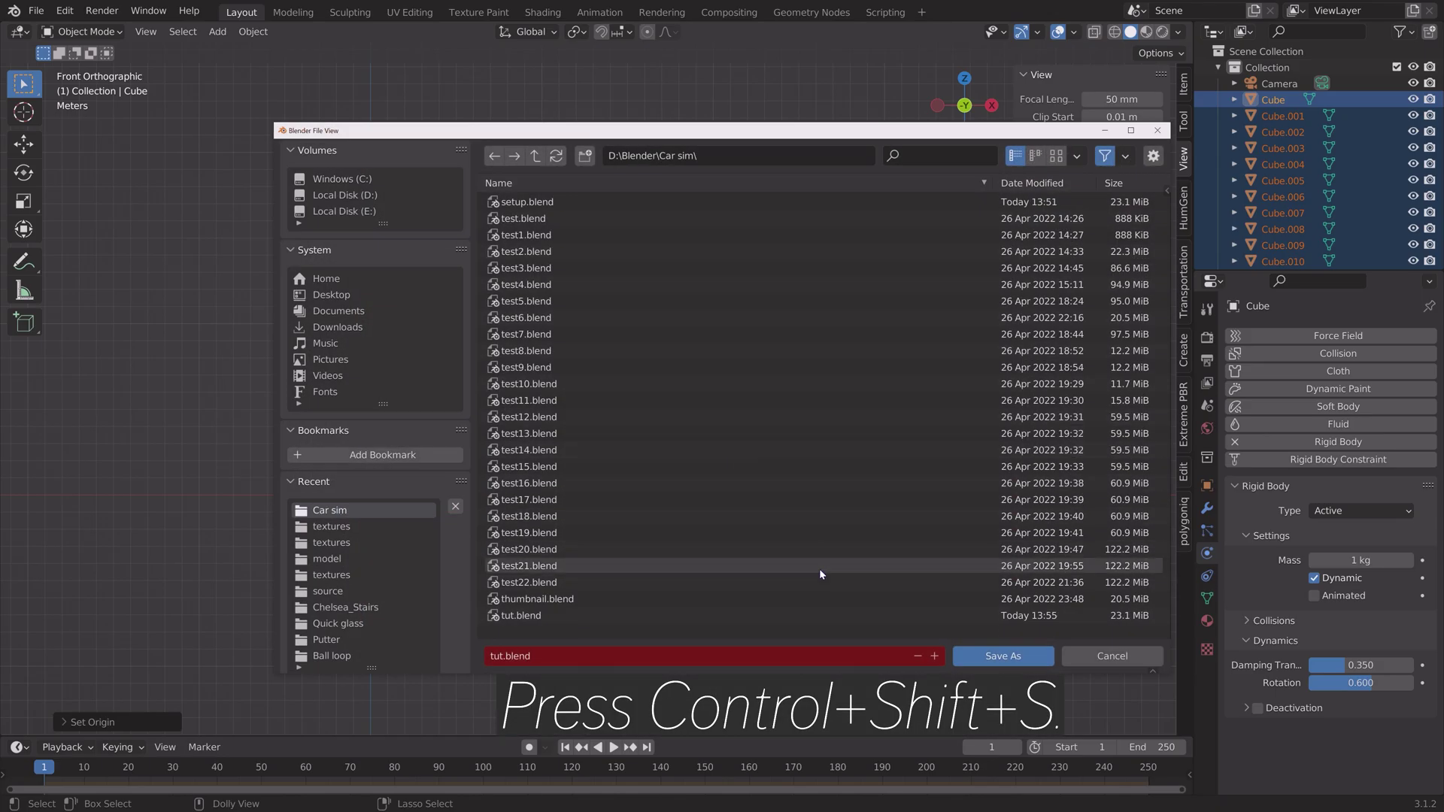
{"action": "left_click", "coordinate": [936, 656]}
{"action": "left_click", "coordinate": [982, 655]}
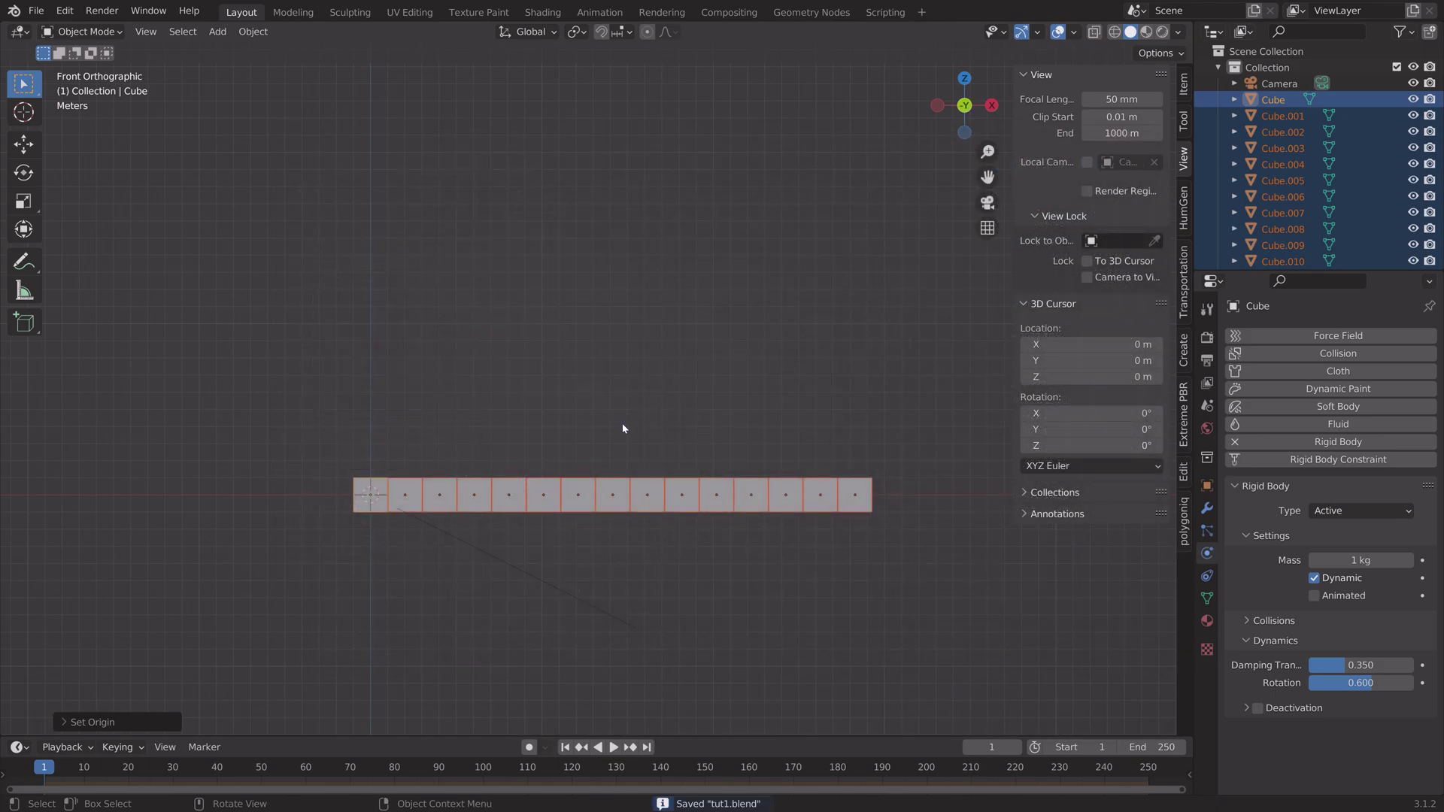
Duplicate the cube layer 2 m up along Z and repeat to stack a tall tower
{"action": "key", "text": "shift+d"}
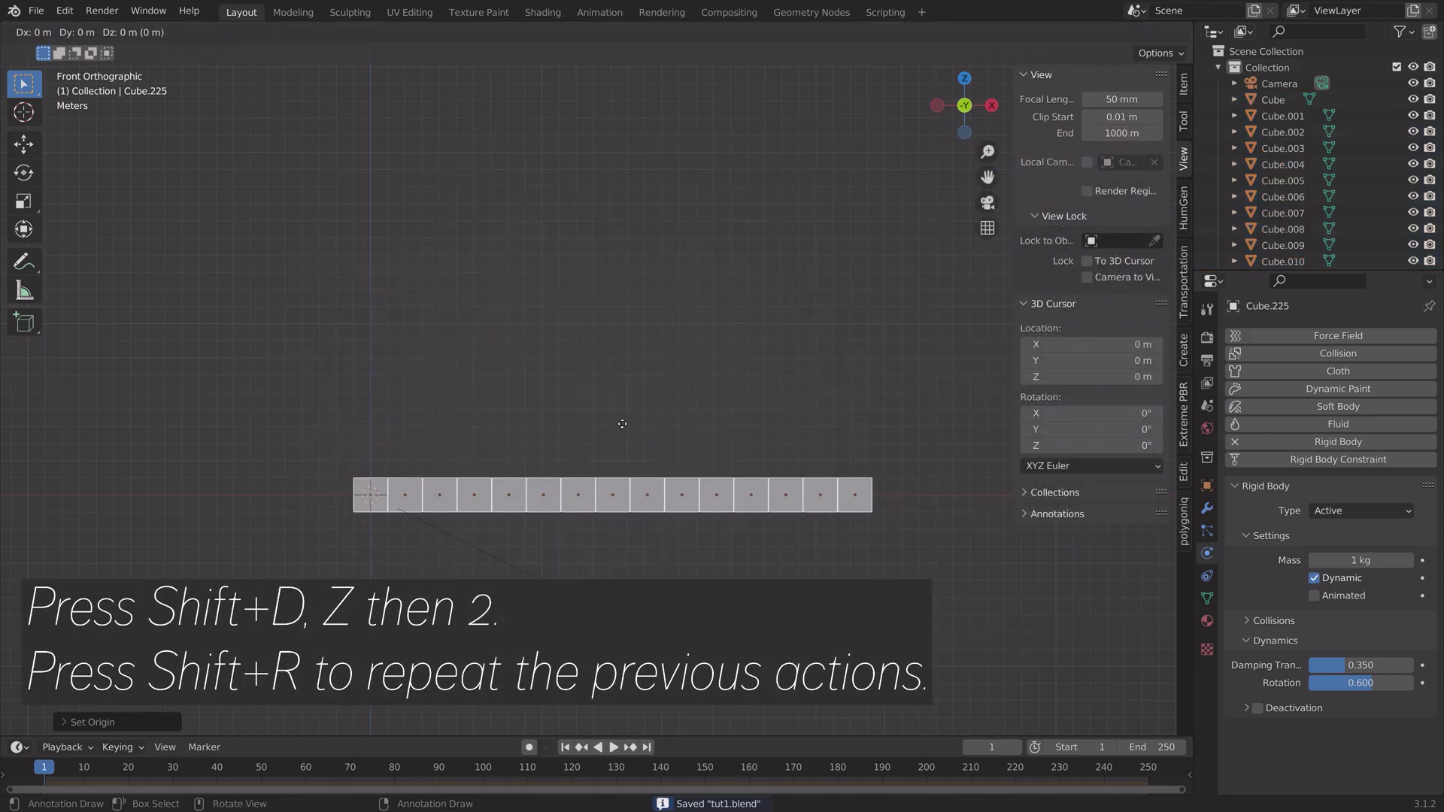
{"action": "key", "text": "z"}
{"action": "key", "text": "2"}
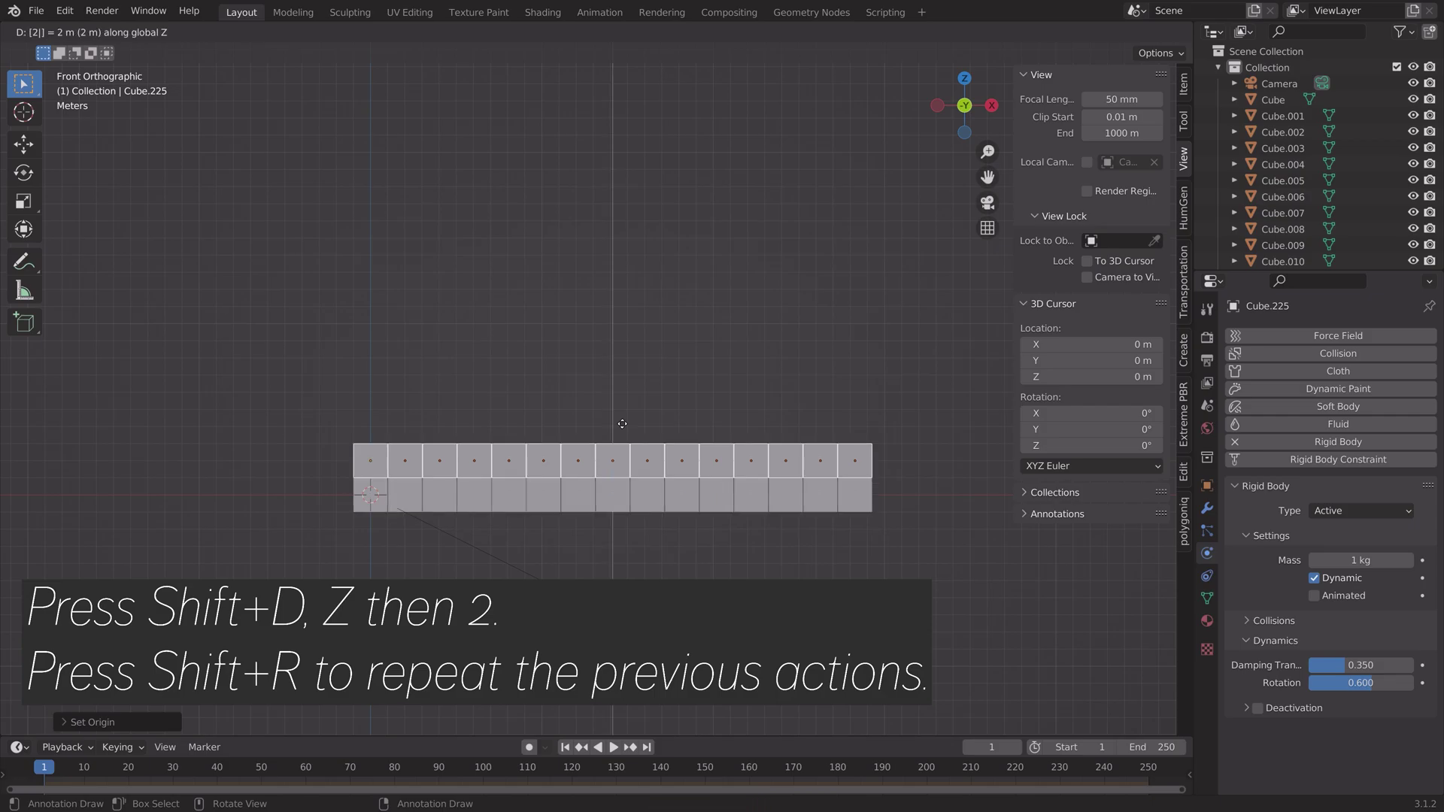
{"action": "left_click", "coordinate": [623, 427]}
{"action": "key", "text": "shift+r"}
{"action": "key", "text": "shift+r"}
{"action": "key", "text": "shift+r"}
{"action": "key", "text": "shift+r"}
{"action": "key", "text": "shift+r"}
{"action": "key", "text": "shift+r"}
{"action": "key", "text": "shift+r"}
{"action": "key", "text": "shift+r"}
{"action": "key", "text": "shift+r"}
{"action": "key", "text": "shift+r"}
{"action": "key", "text": "shift+r"}
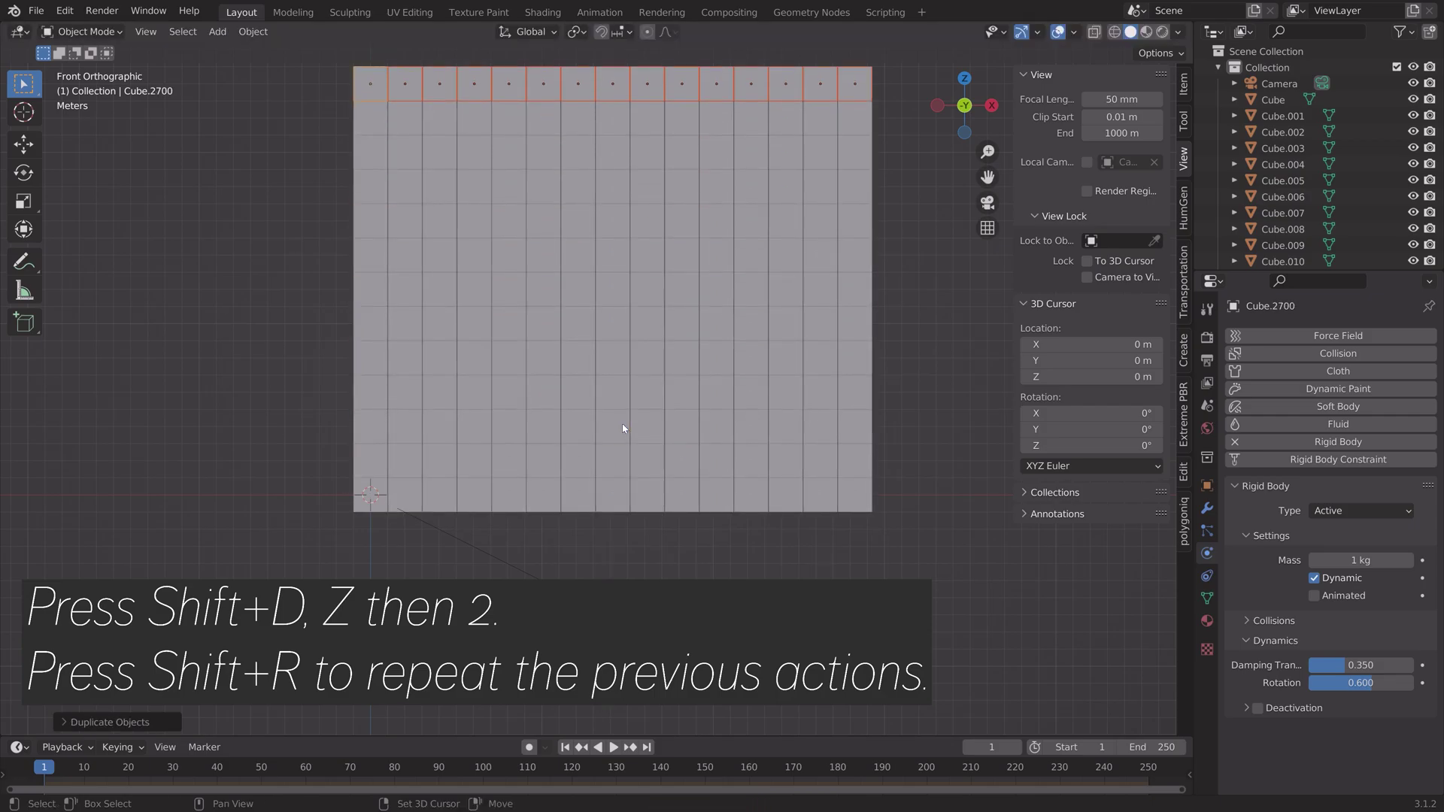
{"action": "middle_click_drag", "start_coordinate": [622, 422], "coordinate": [680, 442]}
{"action": "key", "text": "shift+r"}
{"action": "key", "text": "shift+r"}
{"action": "key", "text": "shift+r"}
{"action": "key", "text": "shift+r"}
{"action": "key", "text": "shift+r"}
{"action": "key", "text": "shift+r"}
{"action": "key", "text": "shift+r"}
{"action": "key", "text": "shift+r"}
{"action": "key", "text": "shift+r"}
{"action": "key", "text": "shift+r"}
{"action": "key", "text": "shift+r"}
{"action": "key", "text": "shift+r"}
{"action": "key", "text": "shift+r"}
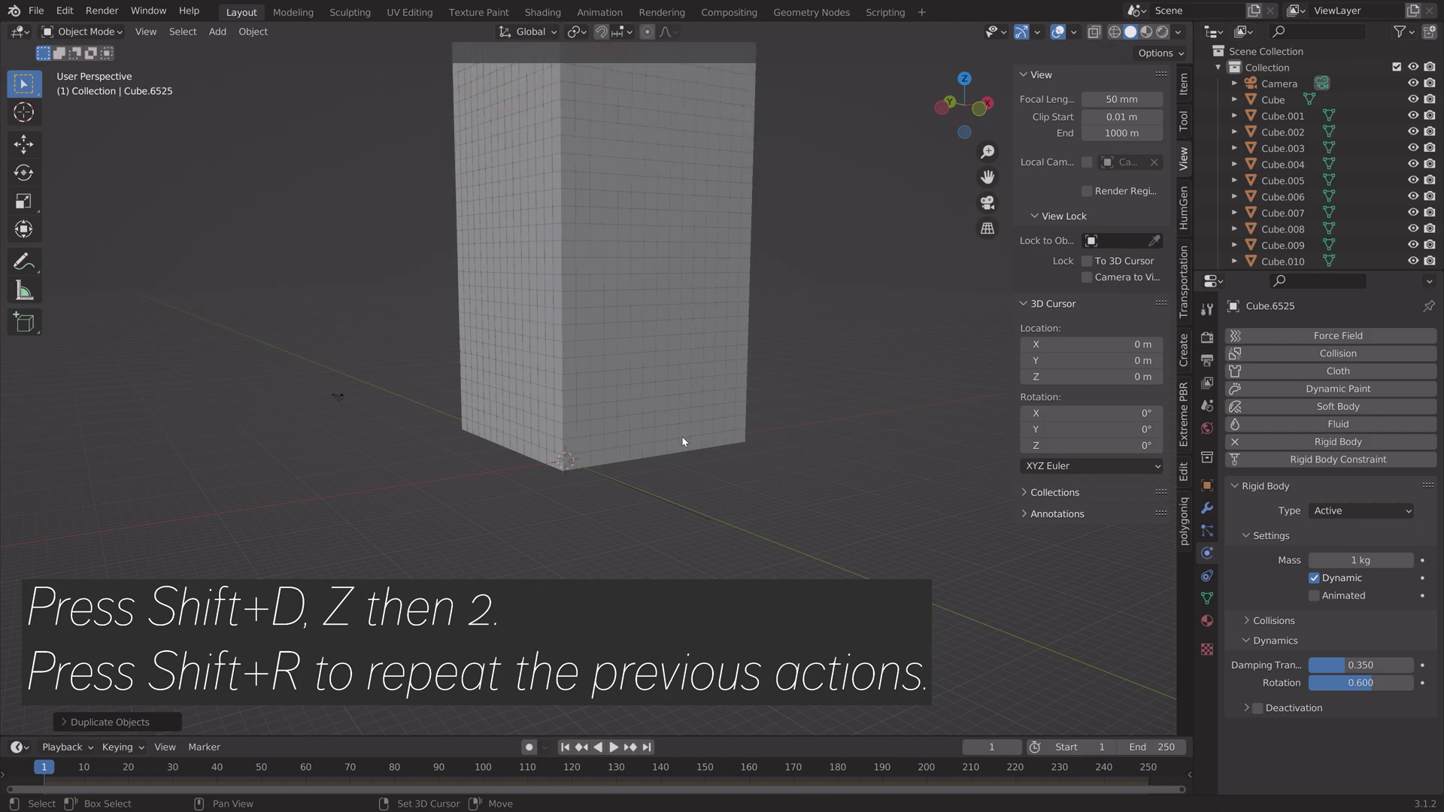
{"action": "scroll", "coordinate": [683, 440], "scroll_direction": "down", "scroll_amount": 3}
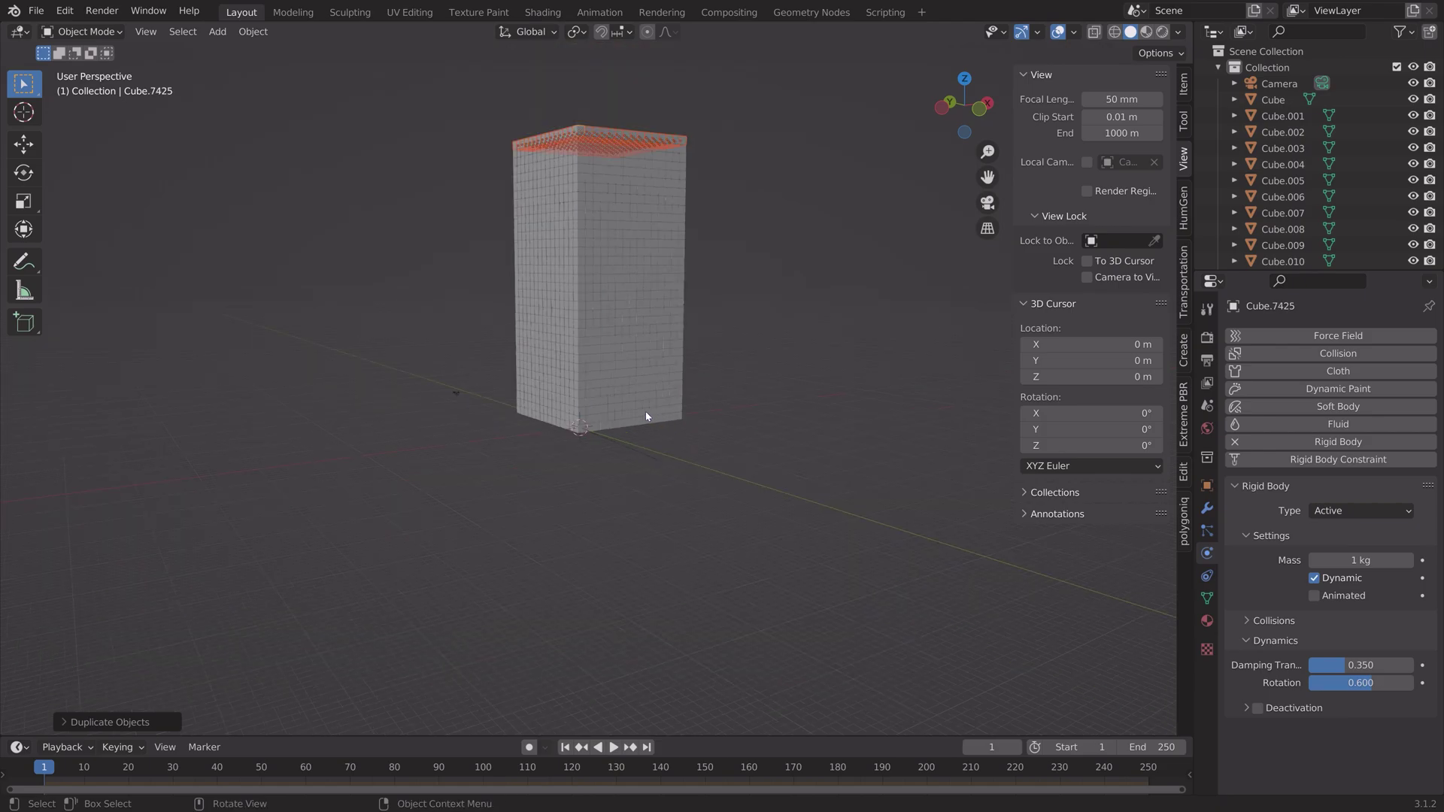
{"action": "mouse_move", "coordinate": [682, 436]}
{"action": "middle_mouse_down"}
{"action": "mouse_move", "coordinate": [724, 423]}
{"action": "mouse_move", "coordinate": [671, 418]}
{"action": "middle_mouse_up"}
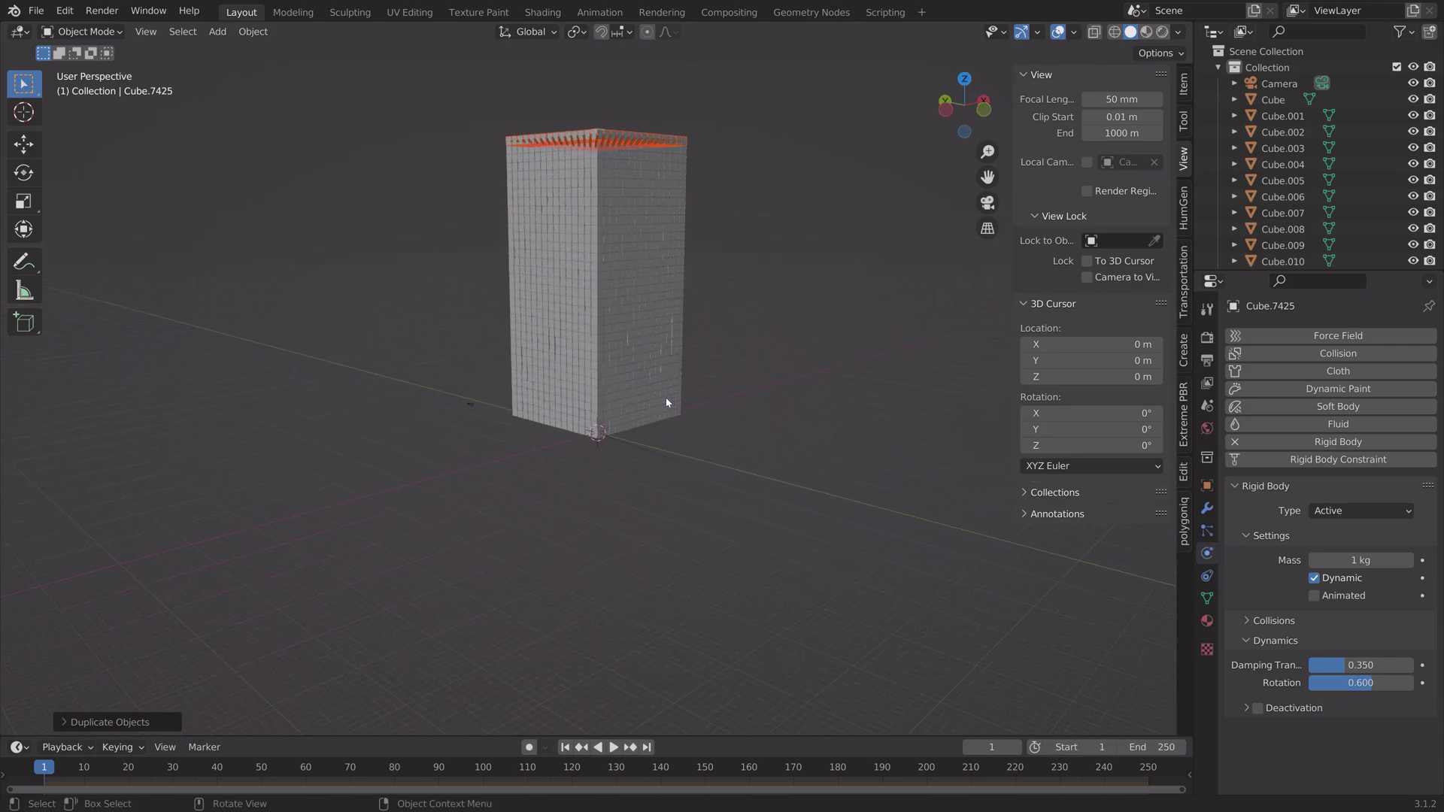
Save the tower as tut2.blend and select a single cube of the tower
{"action": "scroll", "coordinate": [668, 402], "scroll_direction": "up", "scroll_amount": 3}
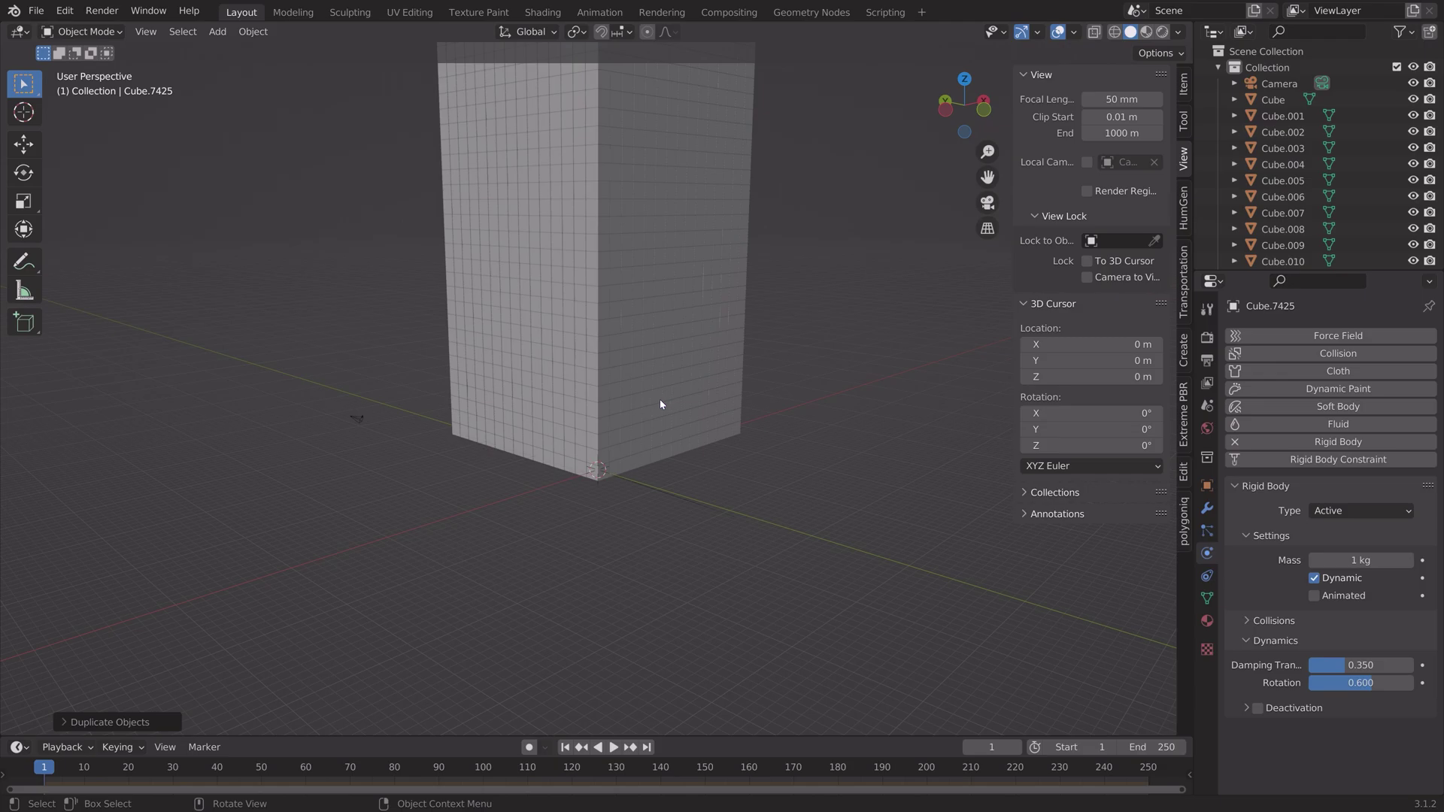
{"action": "key", "text": "ctrl+shift+s"}
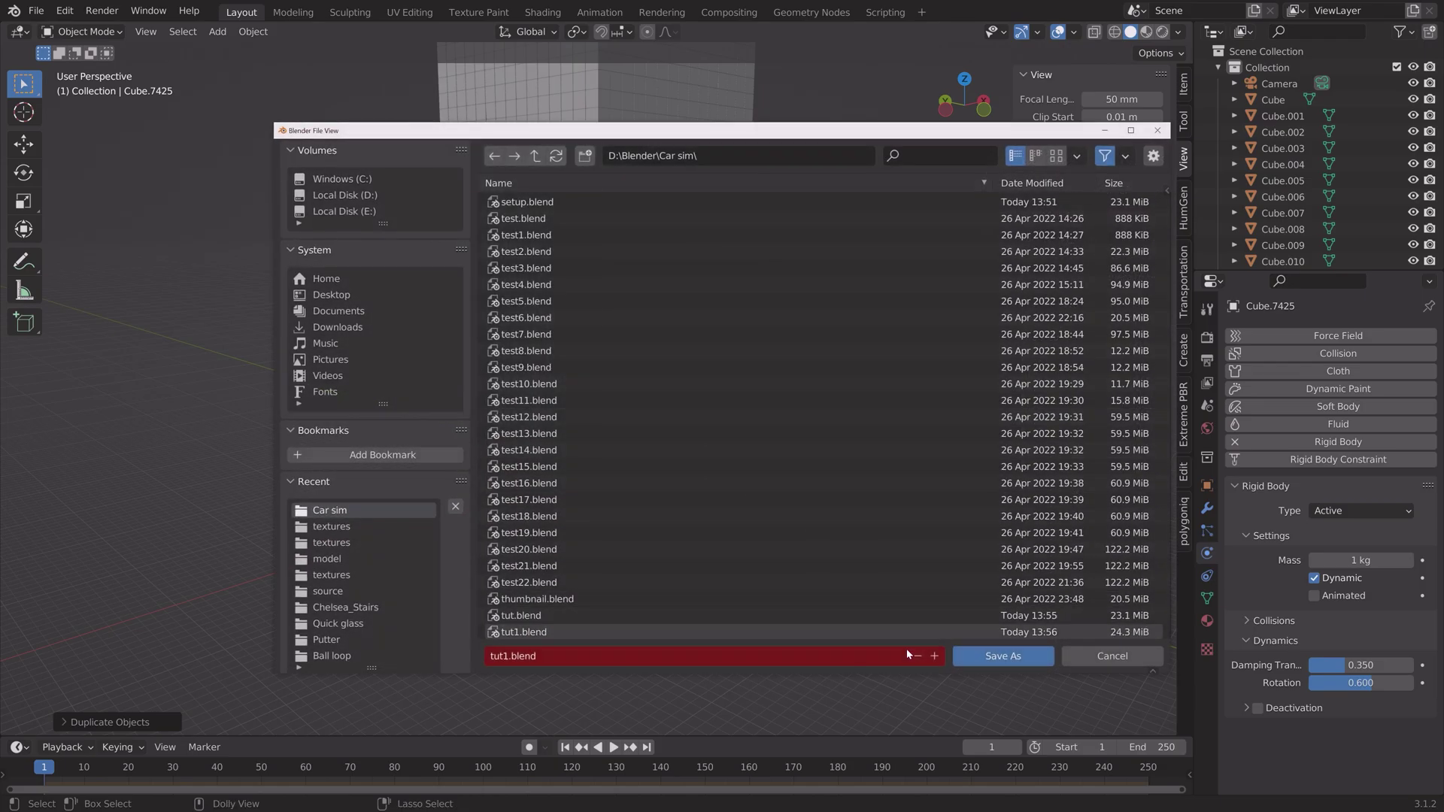
{"action": "left_click", "coordinate": [937, 657]}
{"action": "left_click", "coordinate": [985, 658]}
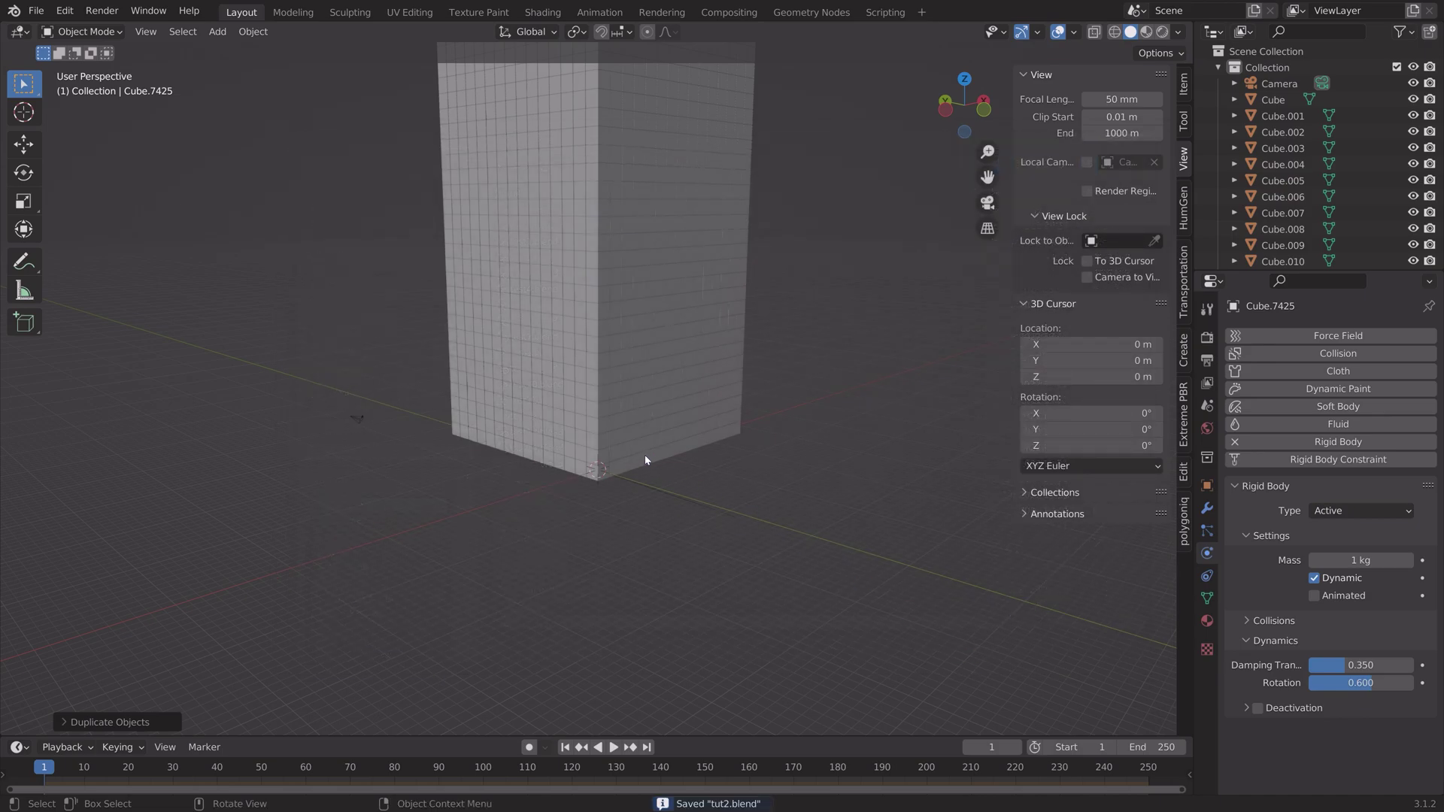
{"action": "left_click", "coordinate": [620, 400]}
{"action": "left_click", "coordinate": [654, 320]}
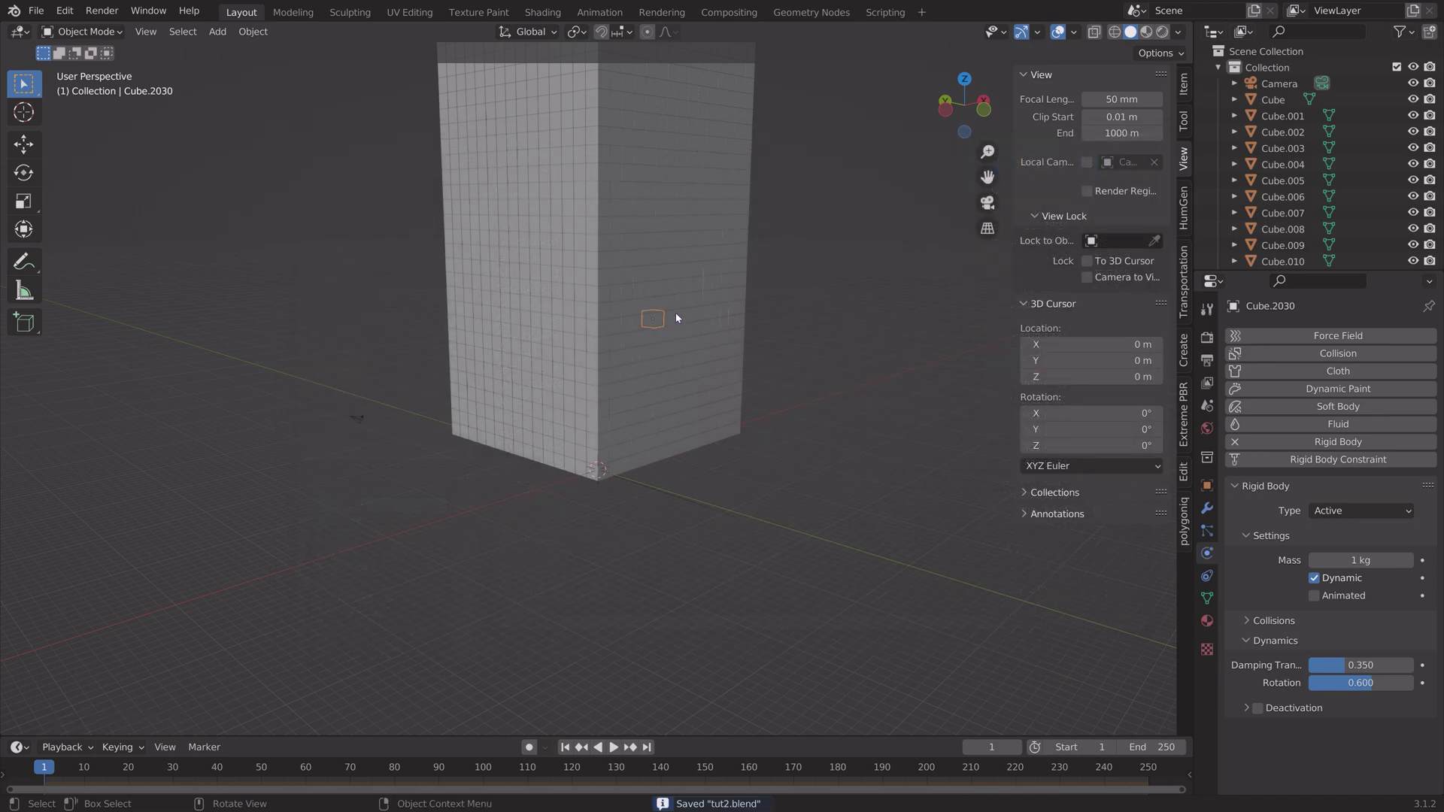
Add a plane, scale it up widely, and lower it 1 m along Z beneath the tower
{"action": "key", "text": "shift+a"}
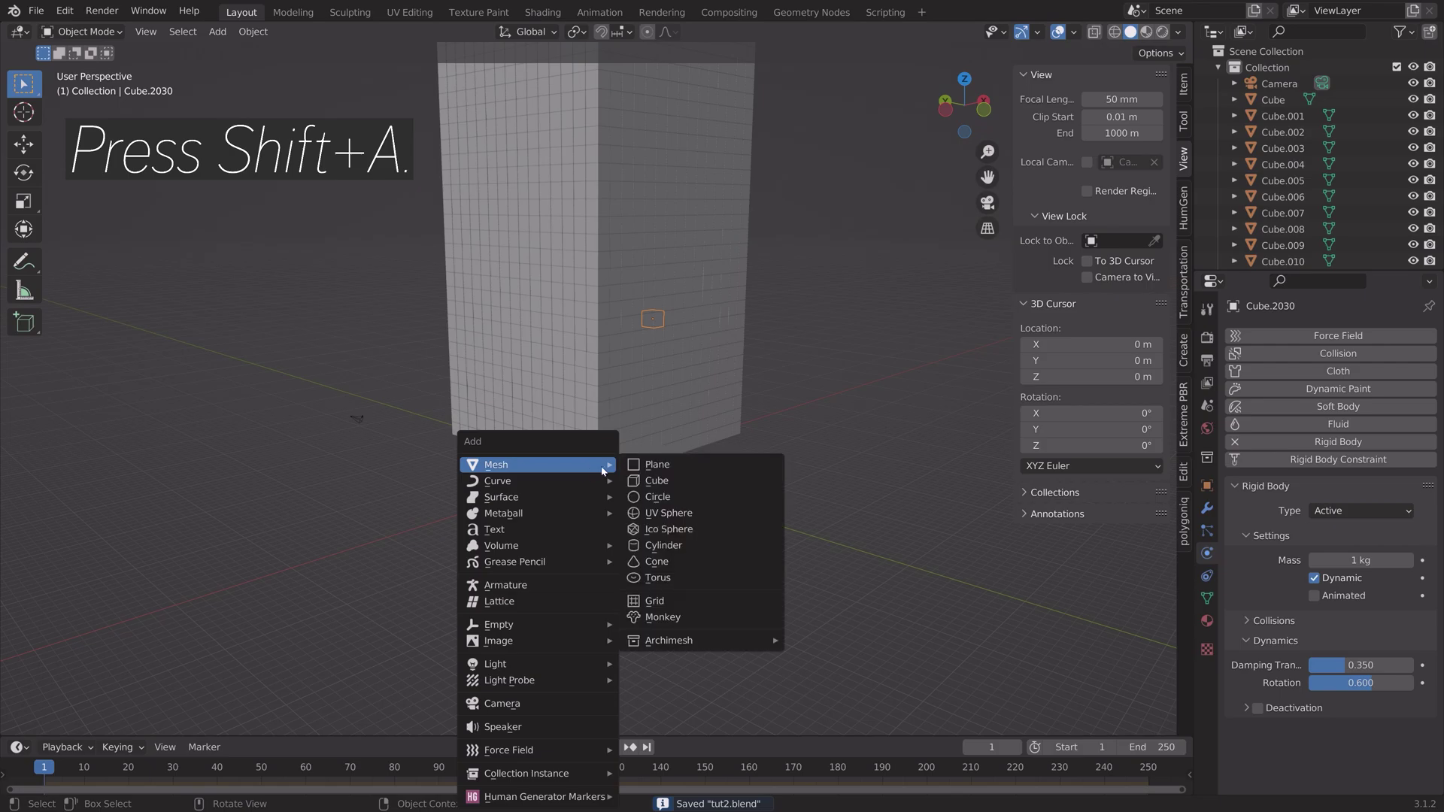
{"action": "left_click", "coordinate": [658, 465]}
{"action": "key", "text": "s"}
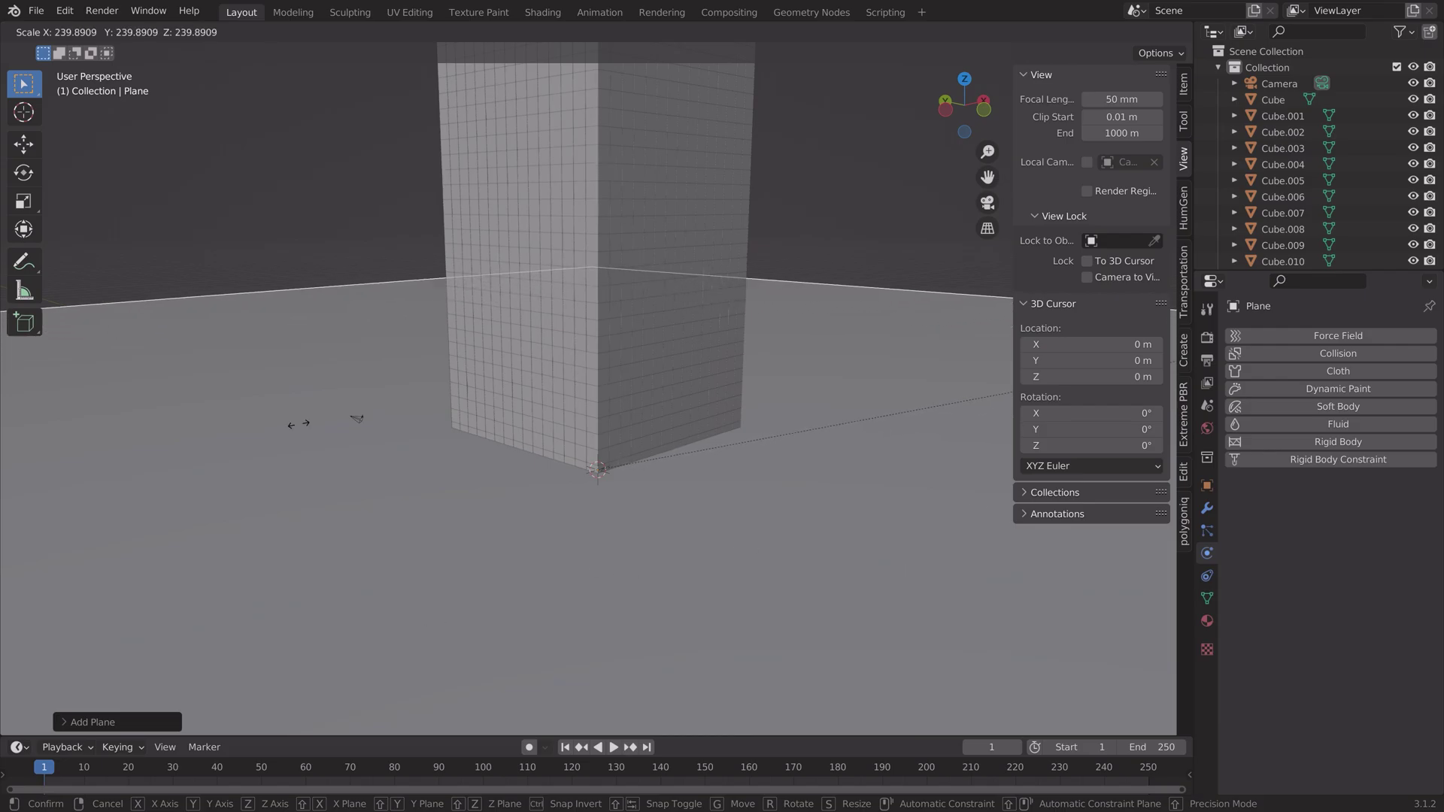
{"action": "left_click", "coordinate": [429, 200]}
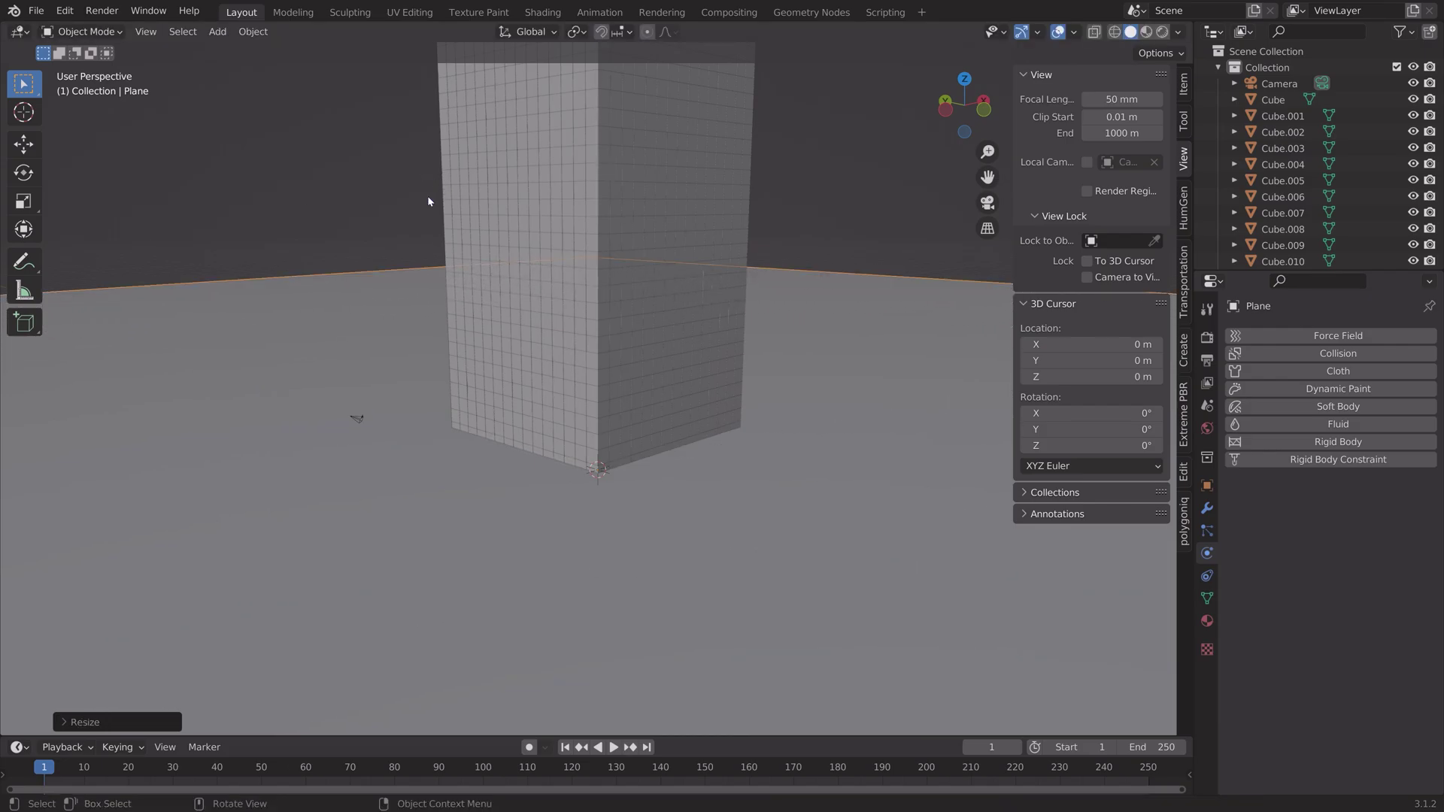
{"action": "scroll", "coordinate": [550, 346], "scroll_direction": "up", "scroll_amount": 3}
{"action": "middle_click_drag", "start_coordinate": [577, 403], "coordinate": [574, 381]}
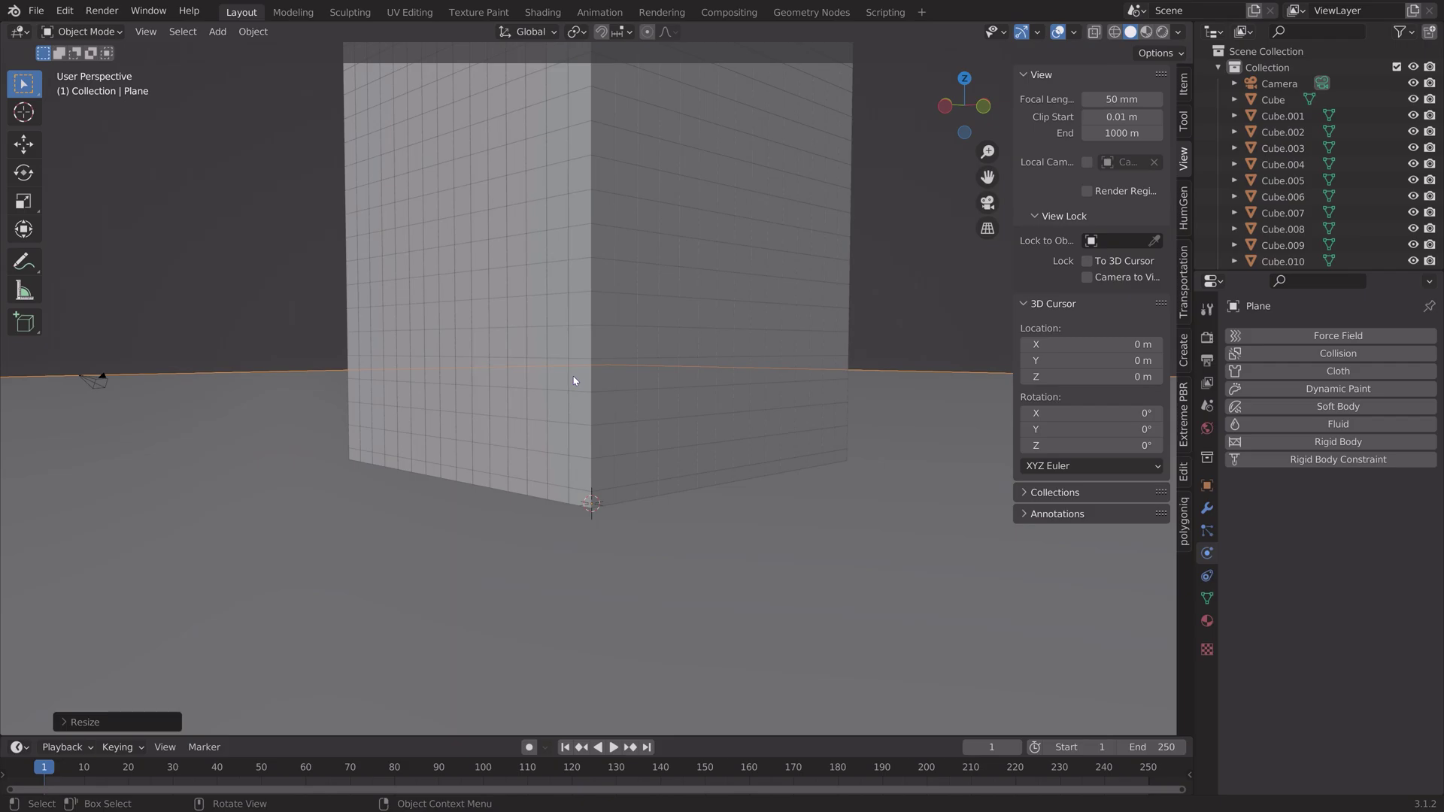
{"action": "type", "text": "gz-1"}
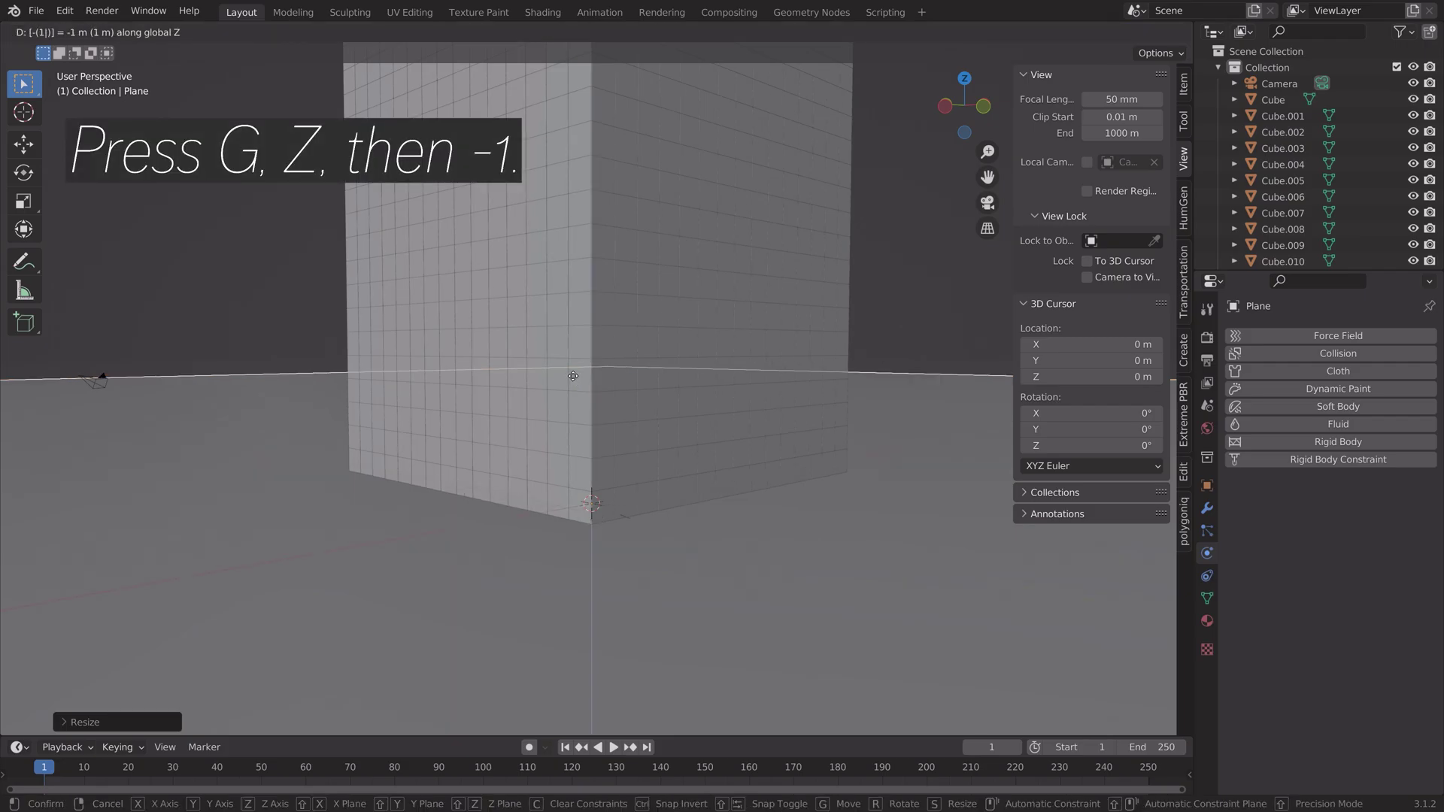
{"action": "key", "text": "Return"}
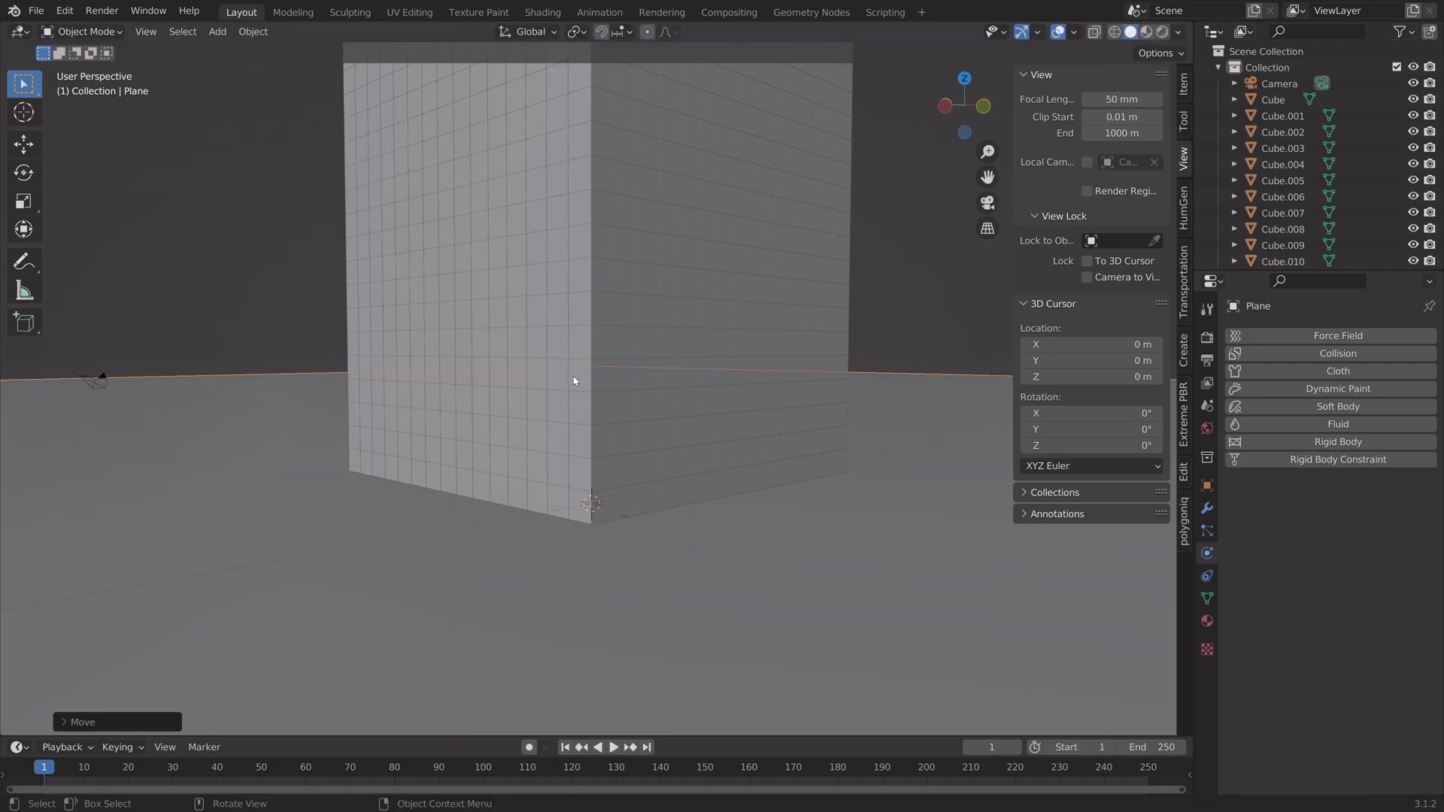
Make the ground plane a passive rigid body
{"action": "left_click", "coordinate": [1292, 444]}
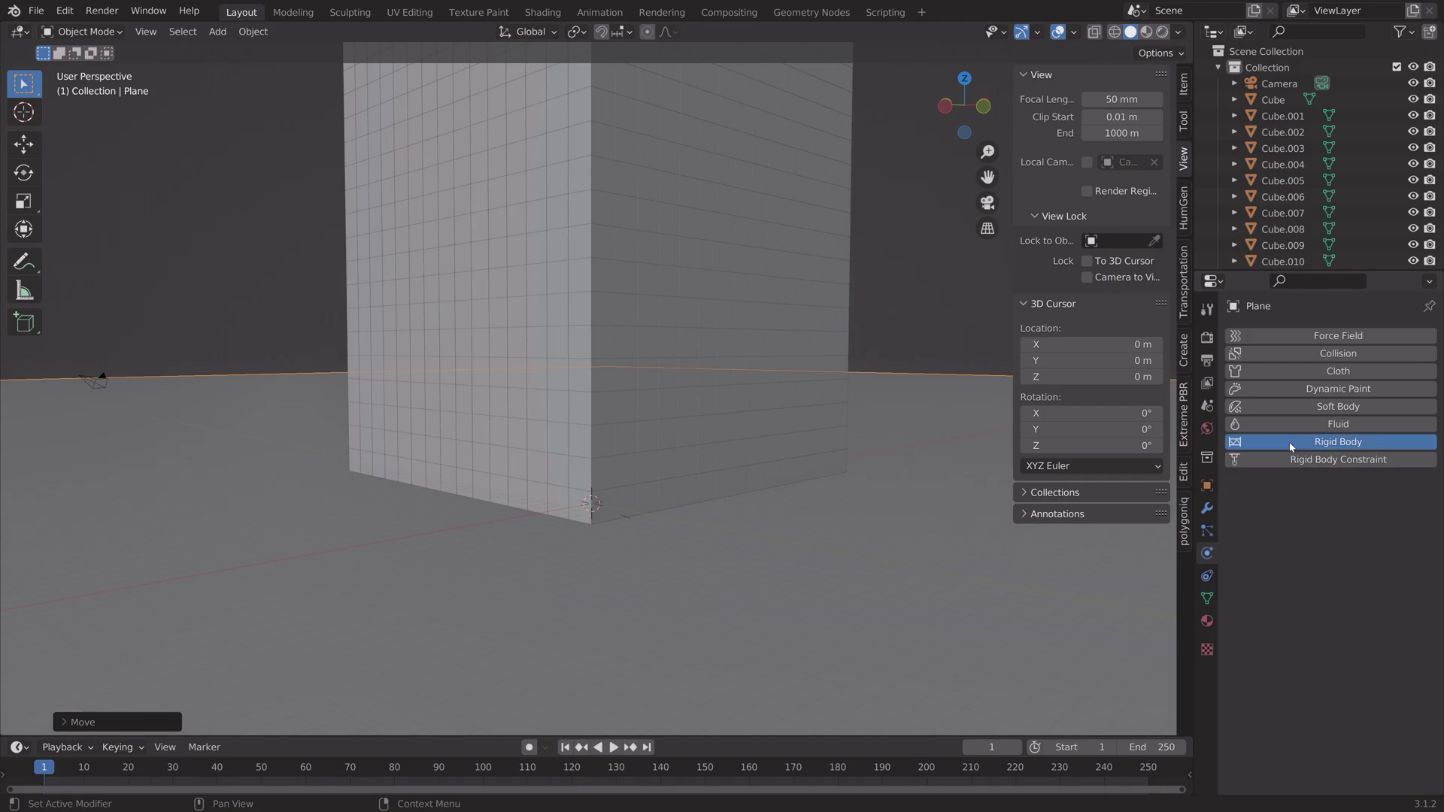
{"action": "left_click", "coordinate": [1335, 511]}
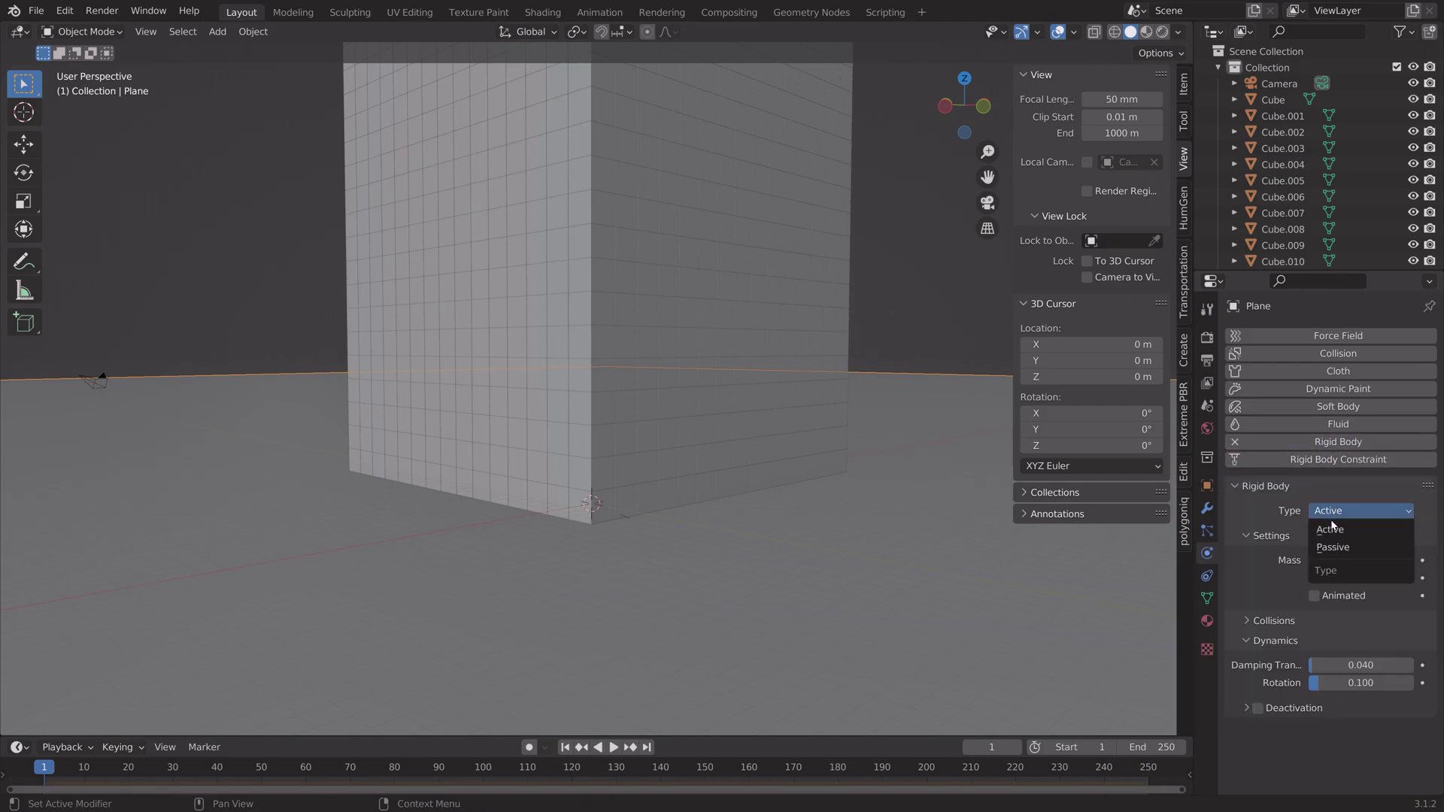
{"action": "left_click", "coordinate": [1337, 548]}
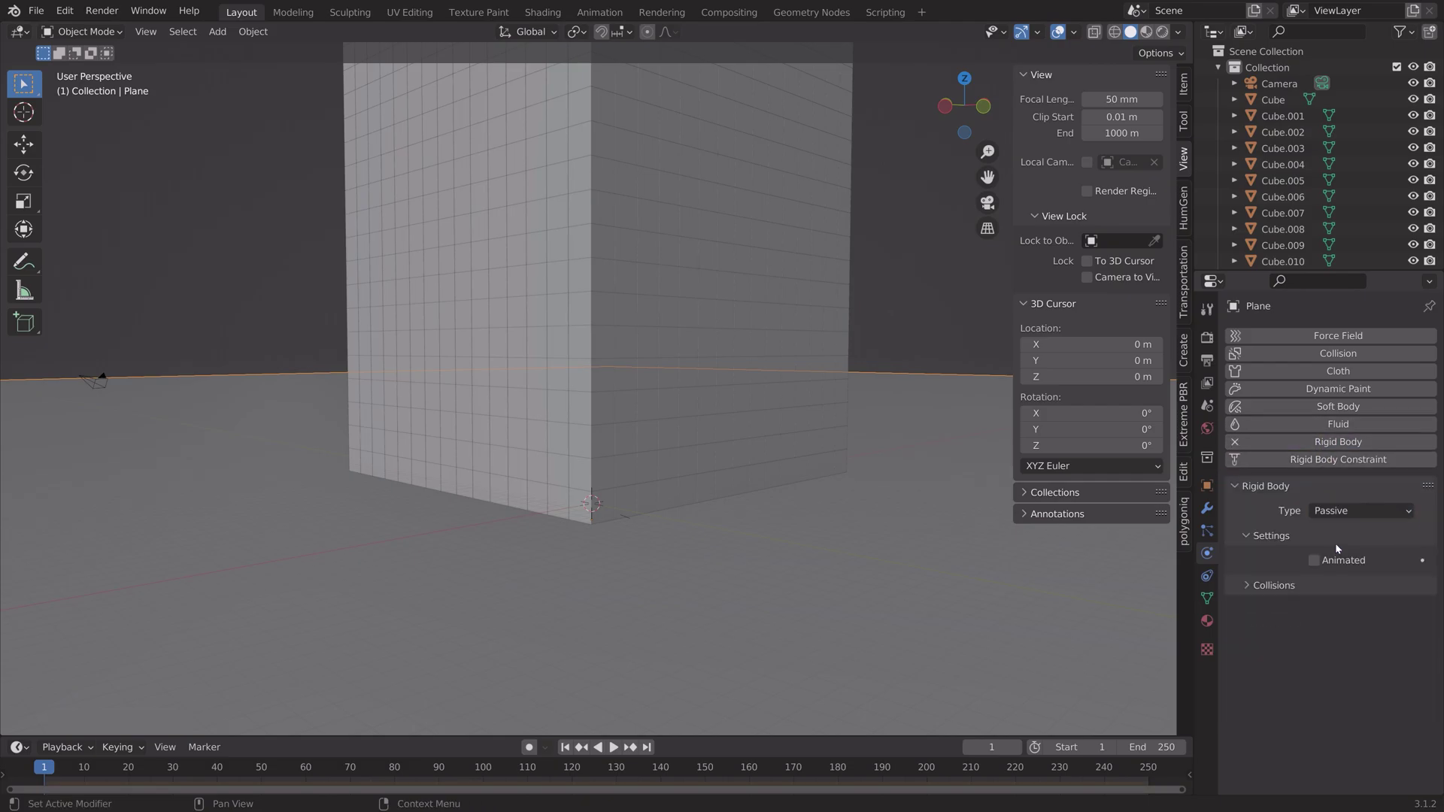
Set the floor's collision shape to Mesh and its friction to 0.755
{"action": "left_click", "coordinate": [1249, 586]}
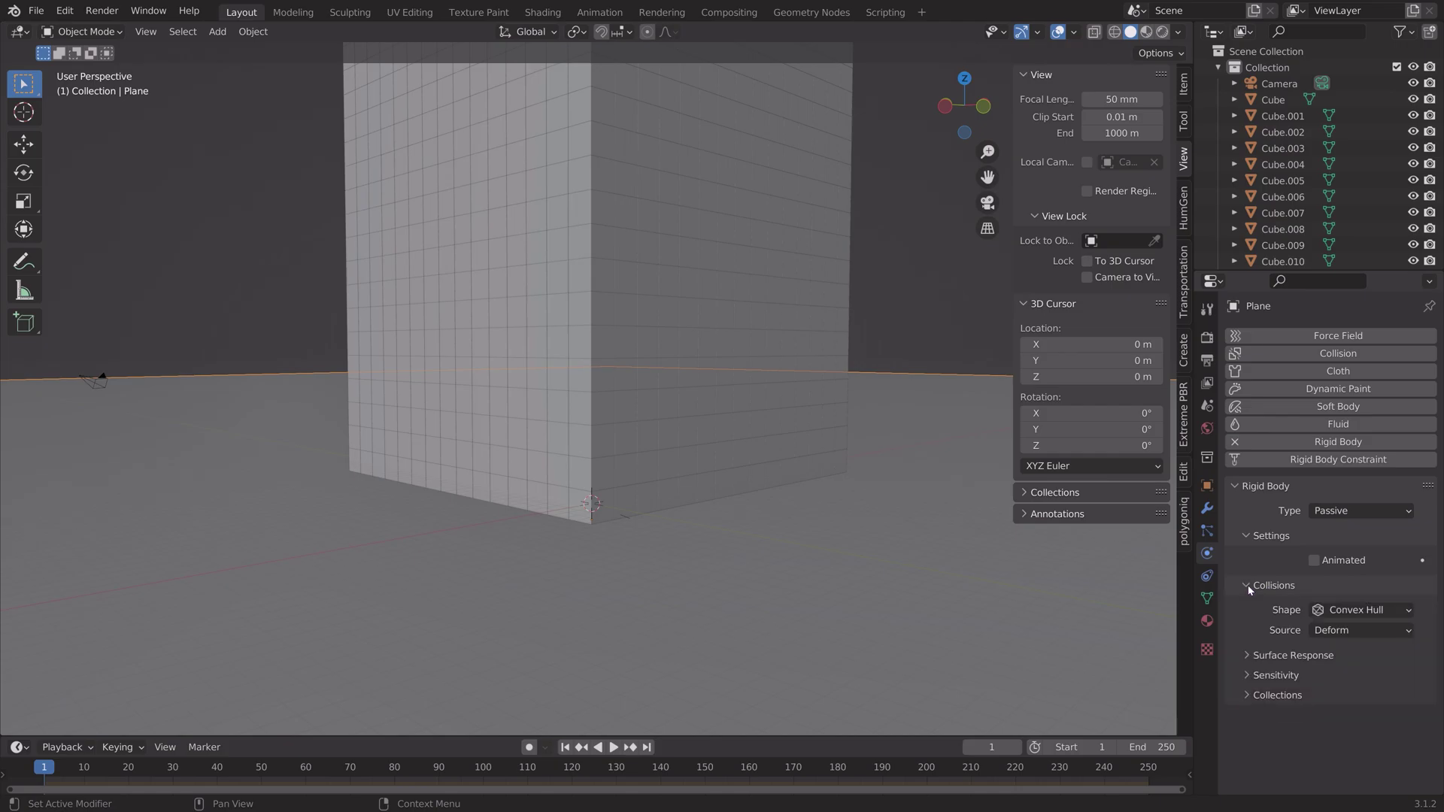
{"action": "left_click", "coordinate": [1342, 612]}
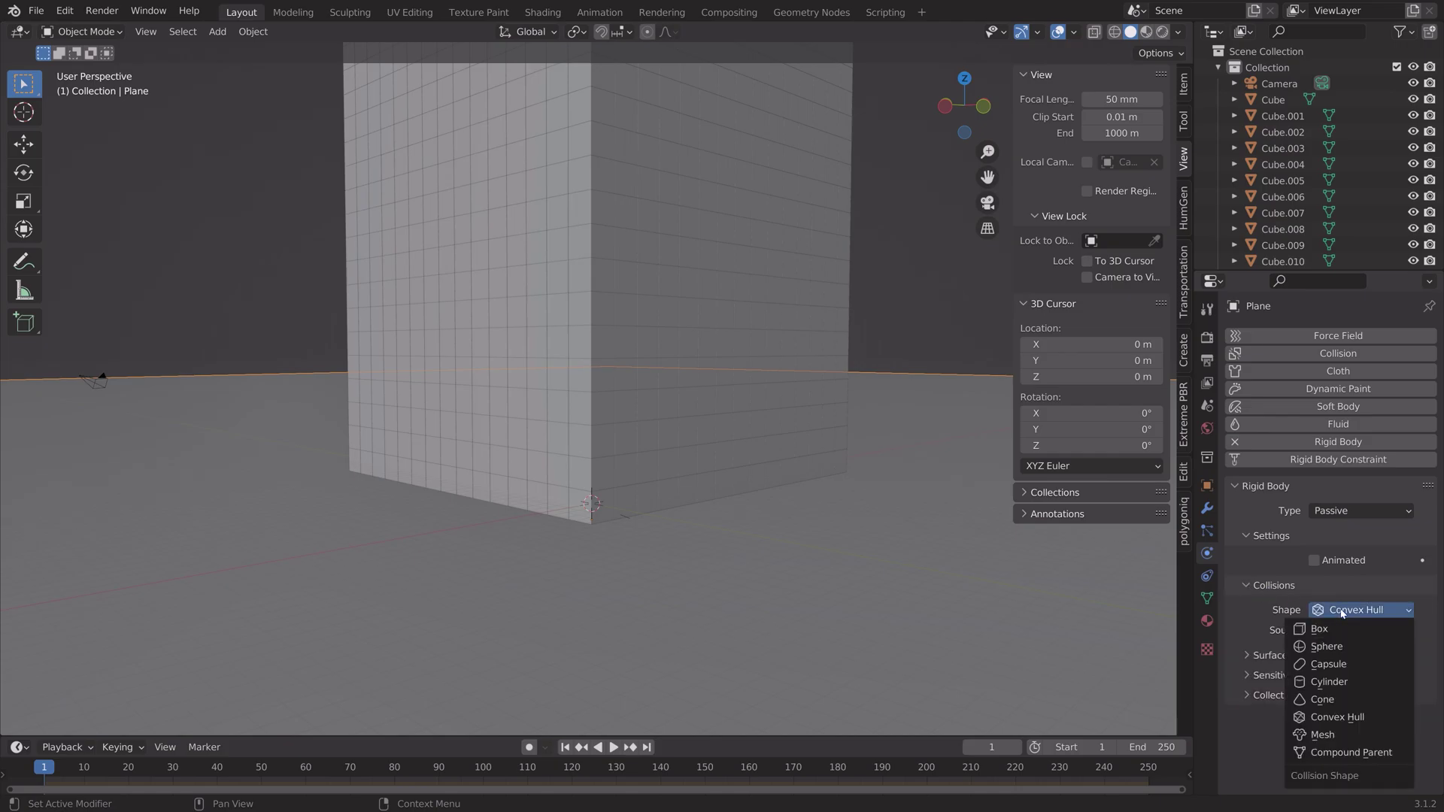
{"action": "left_click", "coordinate": [1339, 735]}
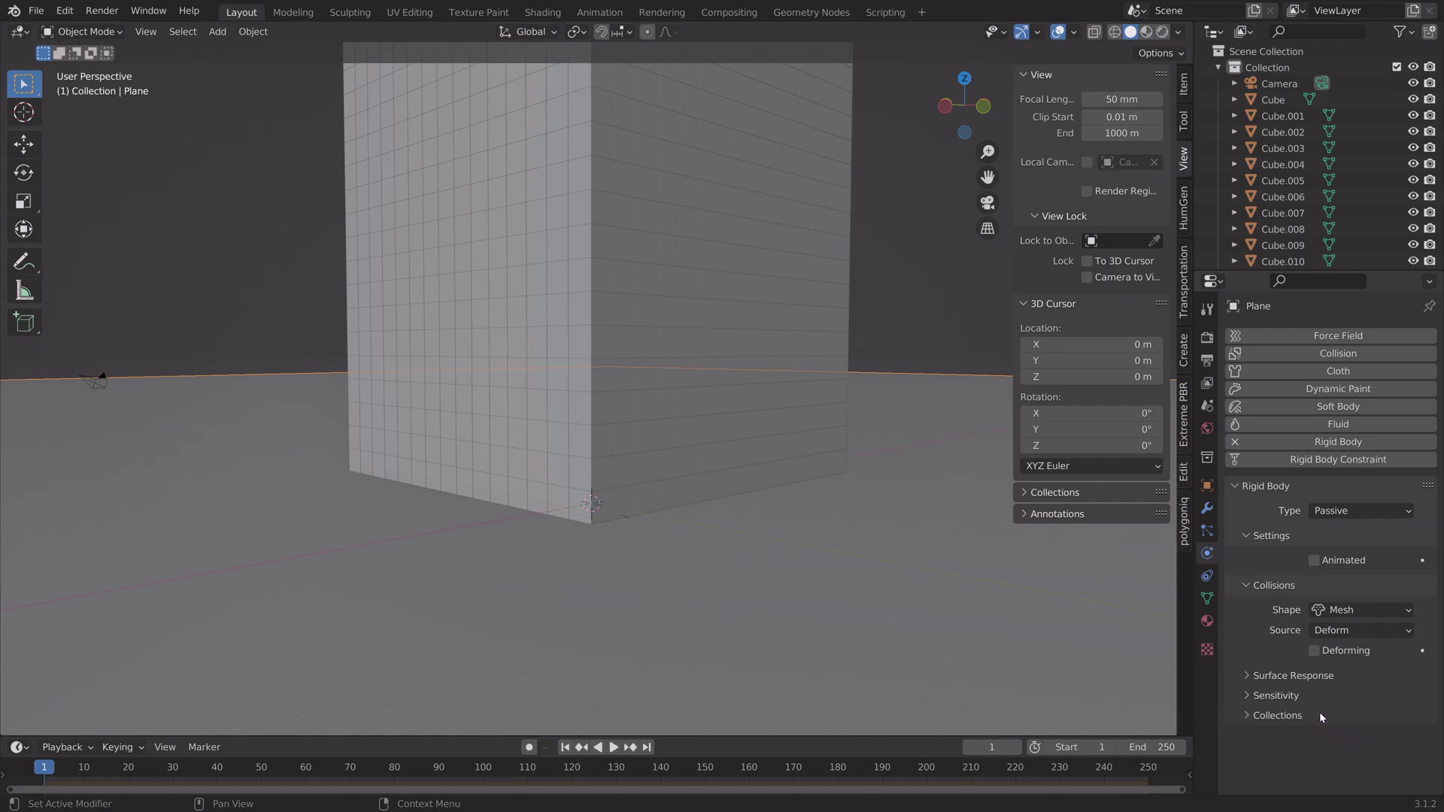
{"action": "left_click", "coordinate": [1271, 676]}
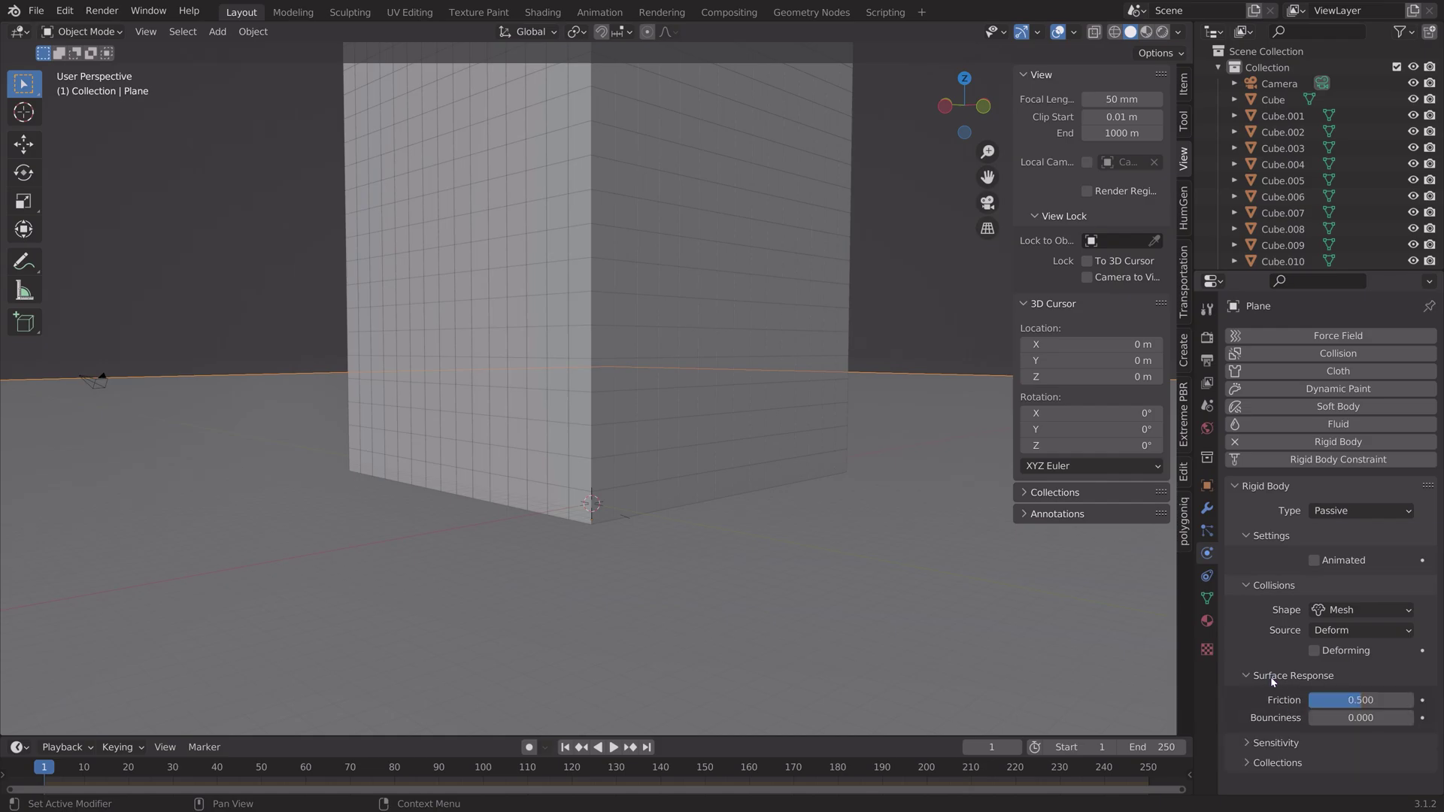
{"action": "left_click_drag", "start_coordinate": [1354, 700], "coordinate": [1381, 700]}
{"action": "scroll", "coordinate": [969, 483], "scroll_direction": "down", "scroll_amount": 5}
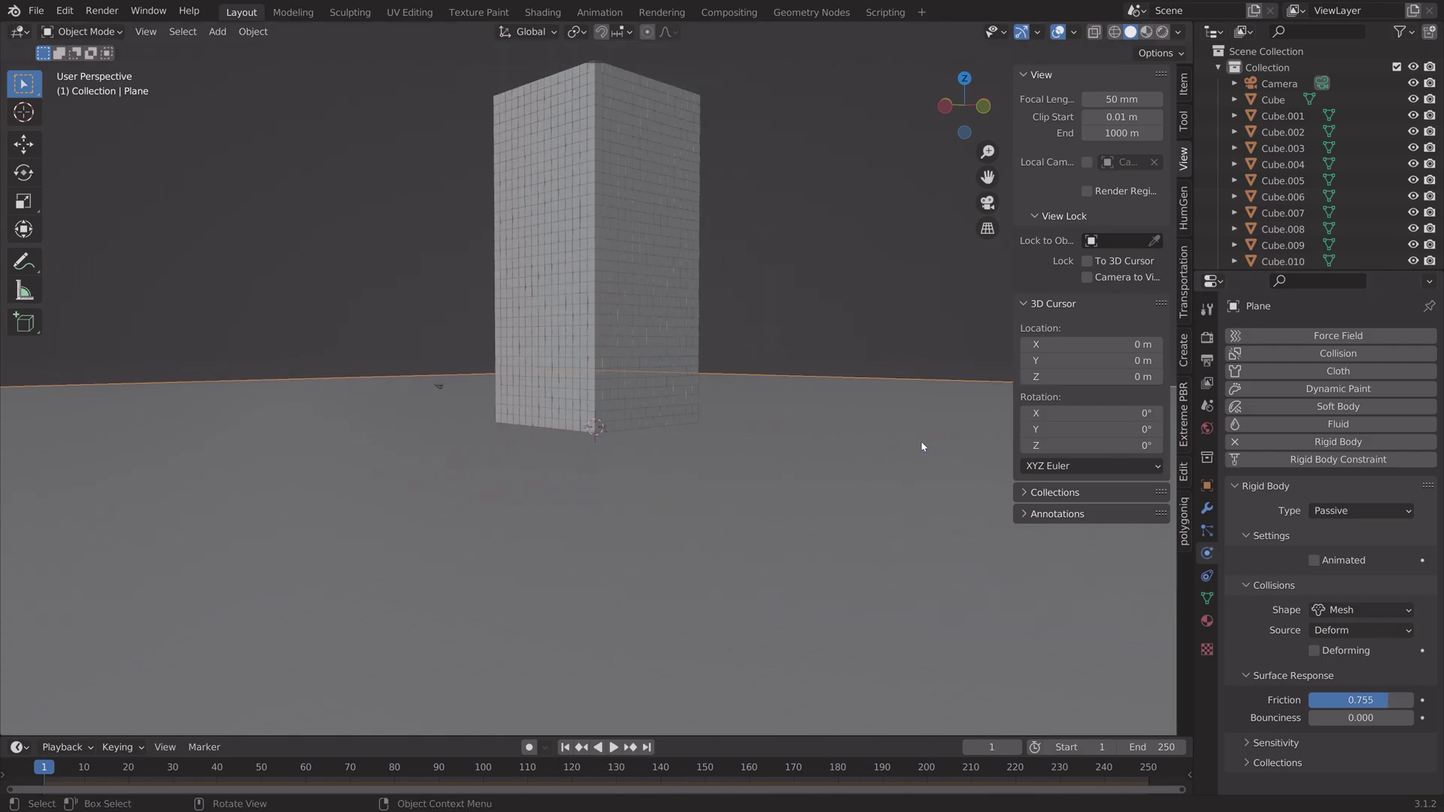
{"action": "middle_click_drag", "start_coordinate": [920, 441], "coordinate": [857, 442]}
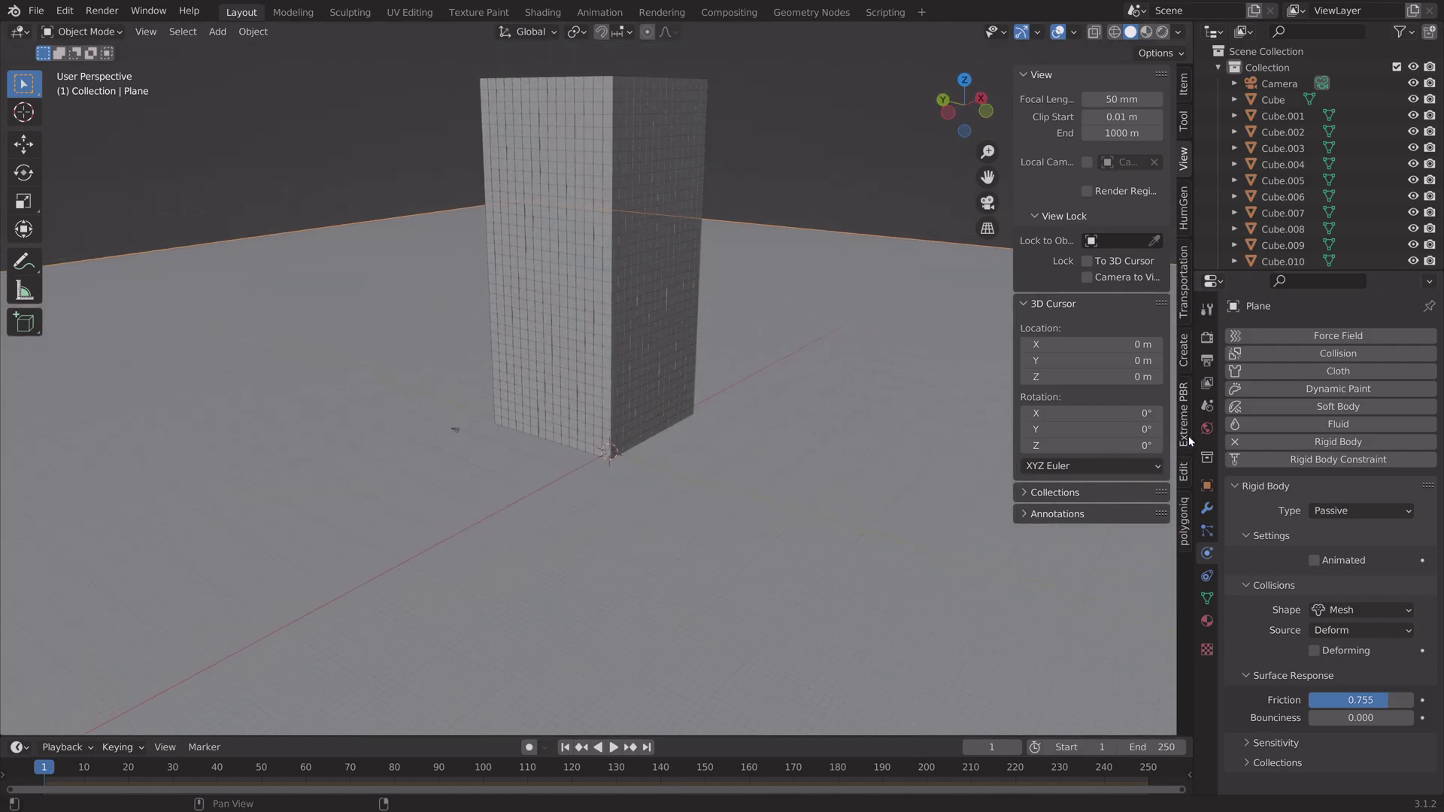
Show the Scene's Rigid Body World settings and save a new version of the file
{"action": "left_click", "coordinate": [1206, 406]}
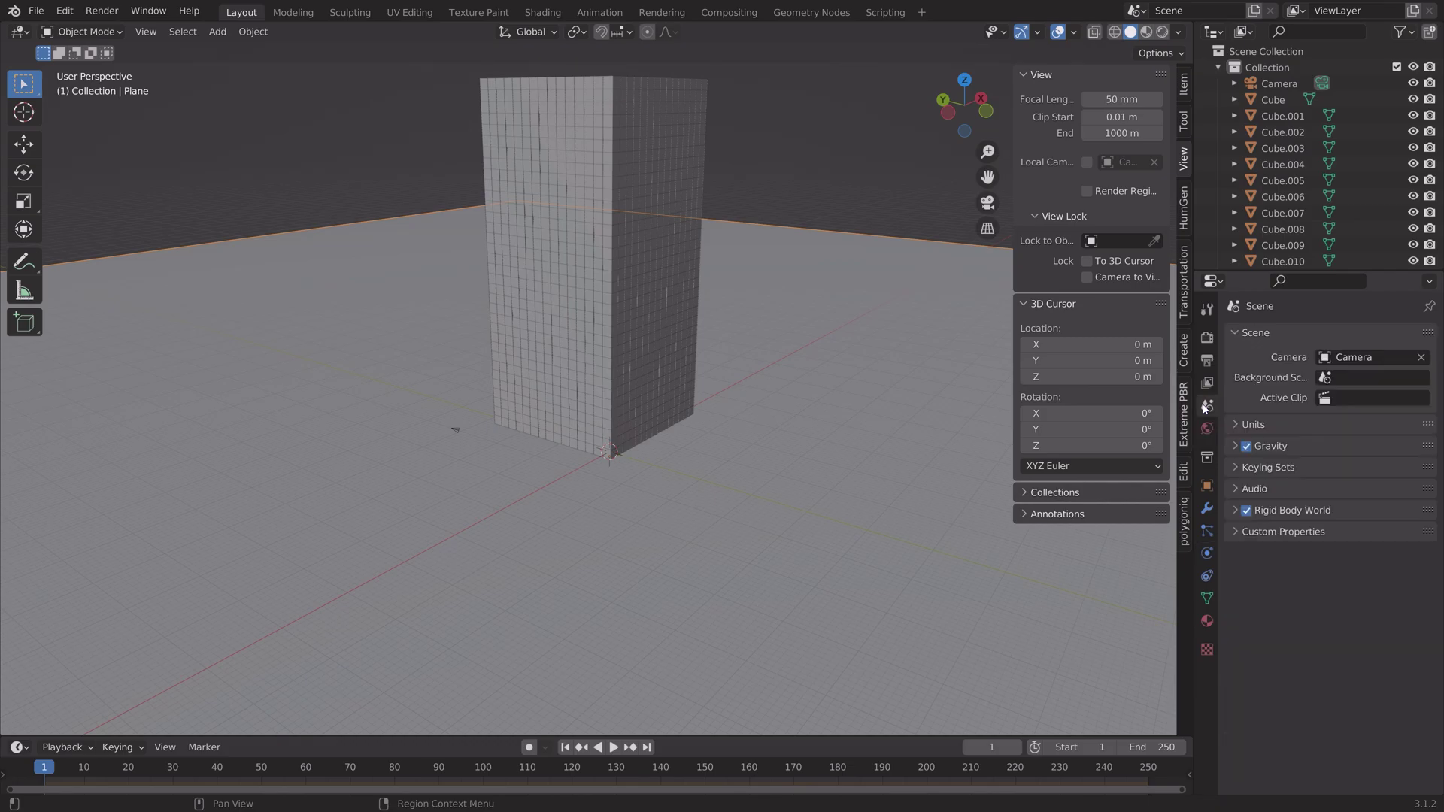
{"action": "left_click", "coordinate": [1236, 510]}
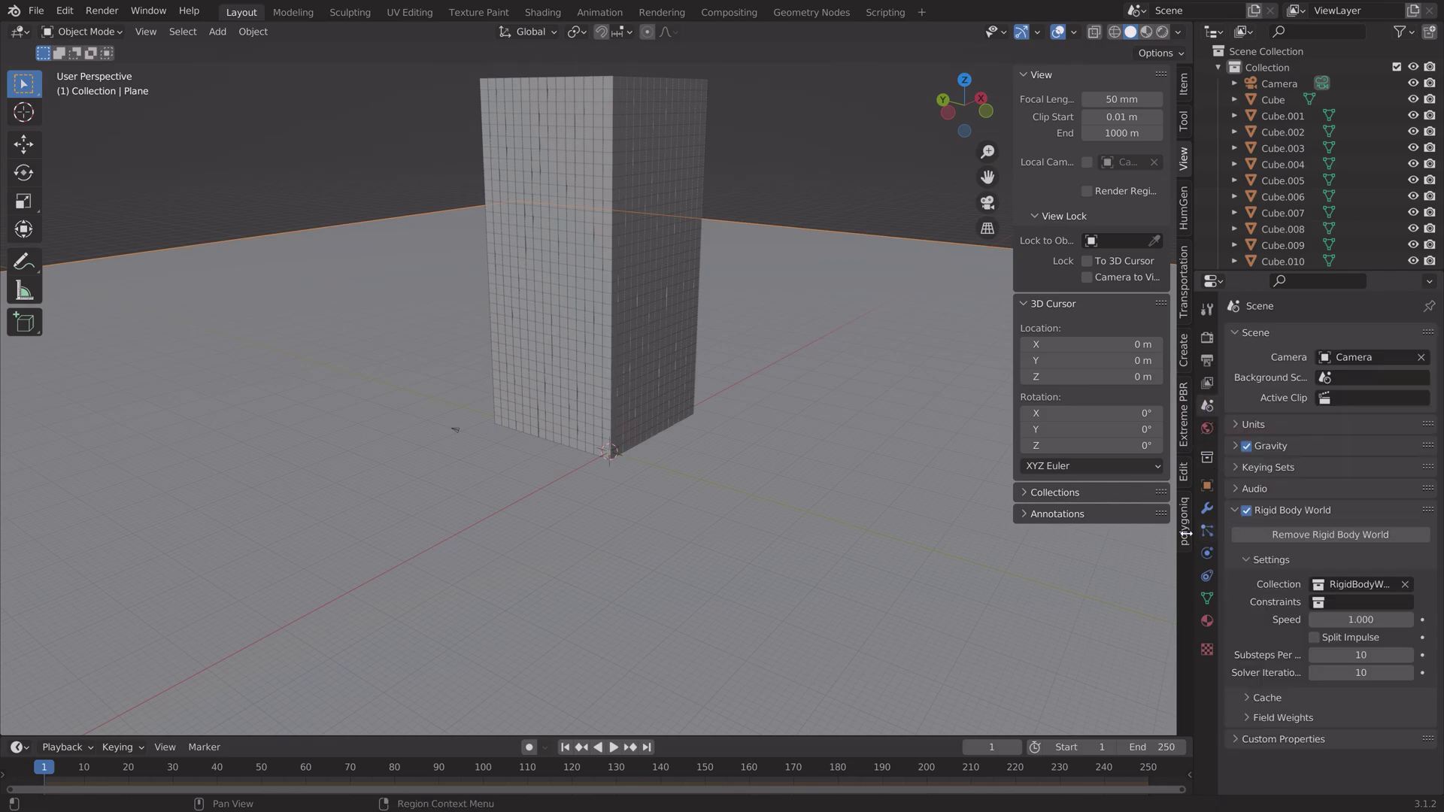
{"action": "key", "text": "ctrl+shift+s"}
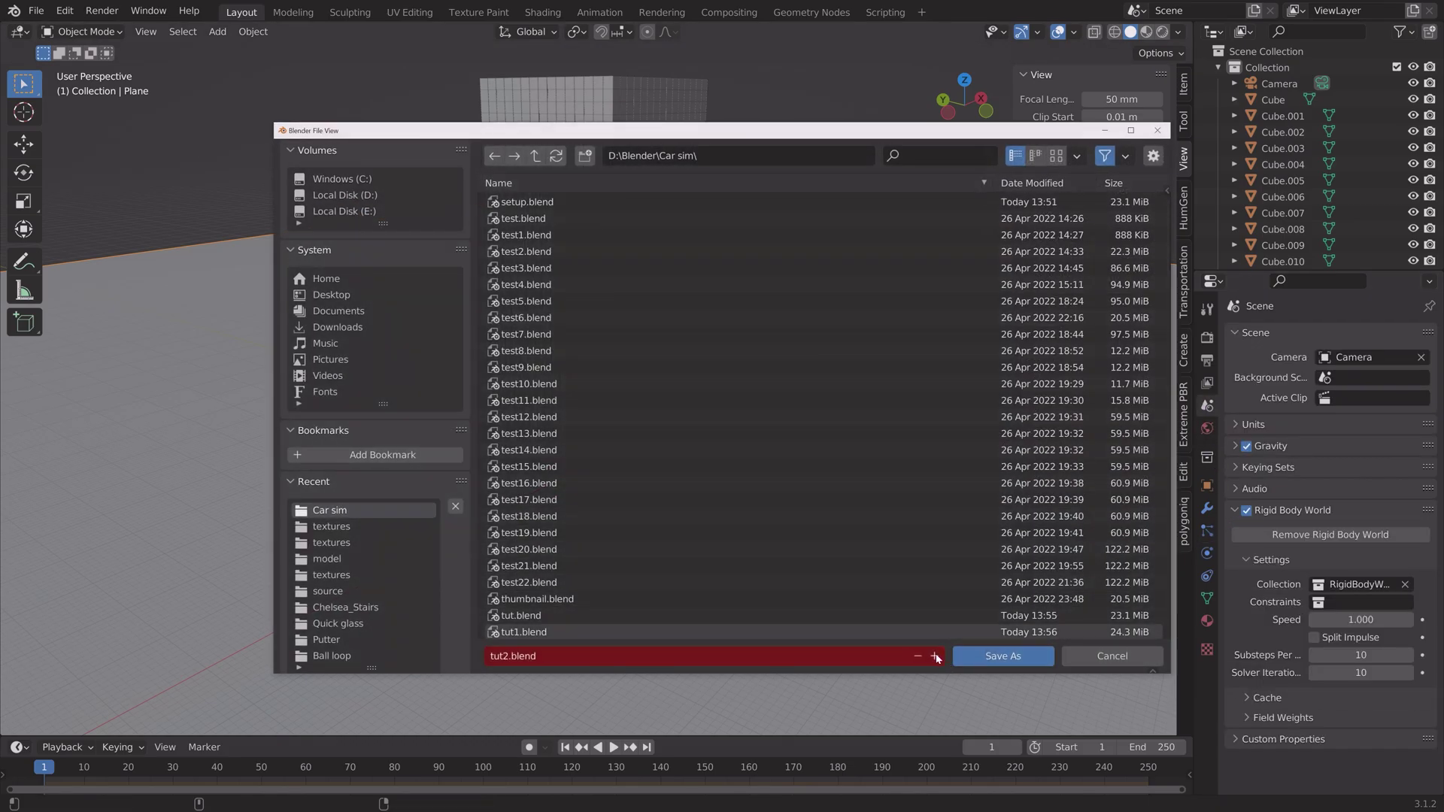
{"action": "left_click", "coordinate": [1000, 653]}
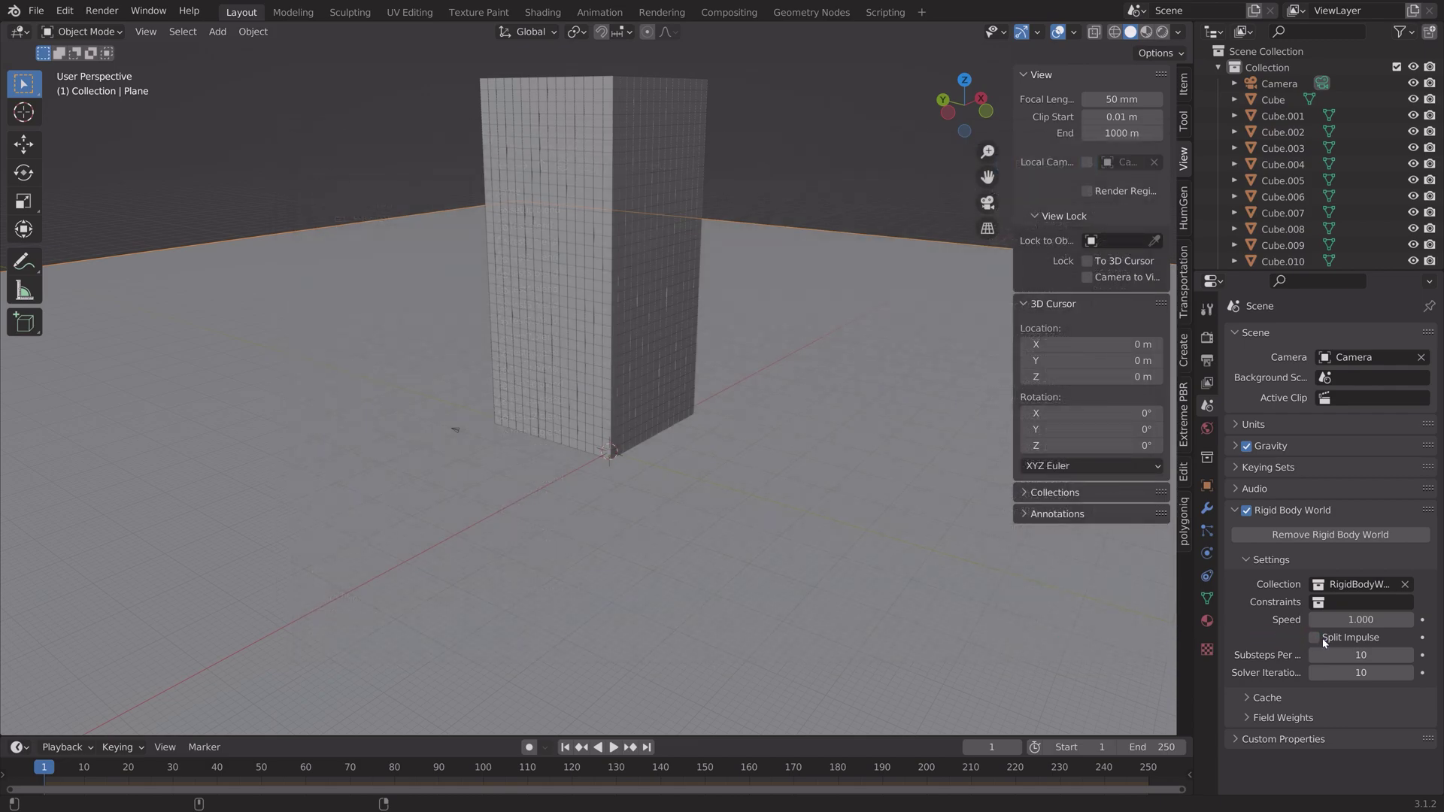
Bake the rigid body simulation cache and stop it after 62 frames
{"action": "left_click", "coordinate": [1264, 698]}
{"action": "scroll", "coordinate": [1275, 669], "scroll_direction": "down", "scroll_amount": 3}
{"action": "left_click", "coordinate": [1290, 696]}
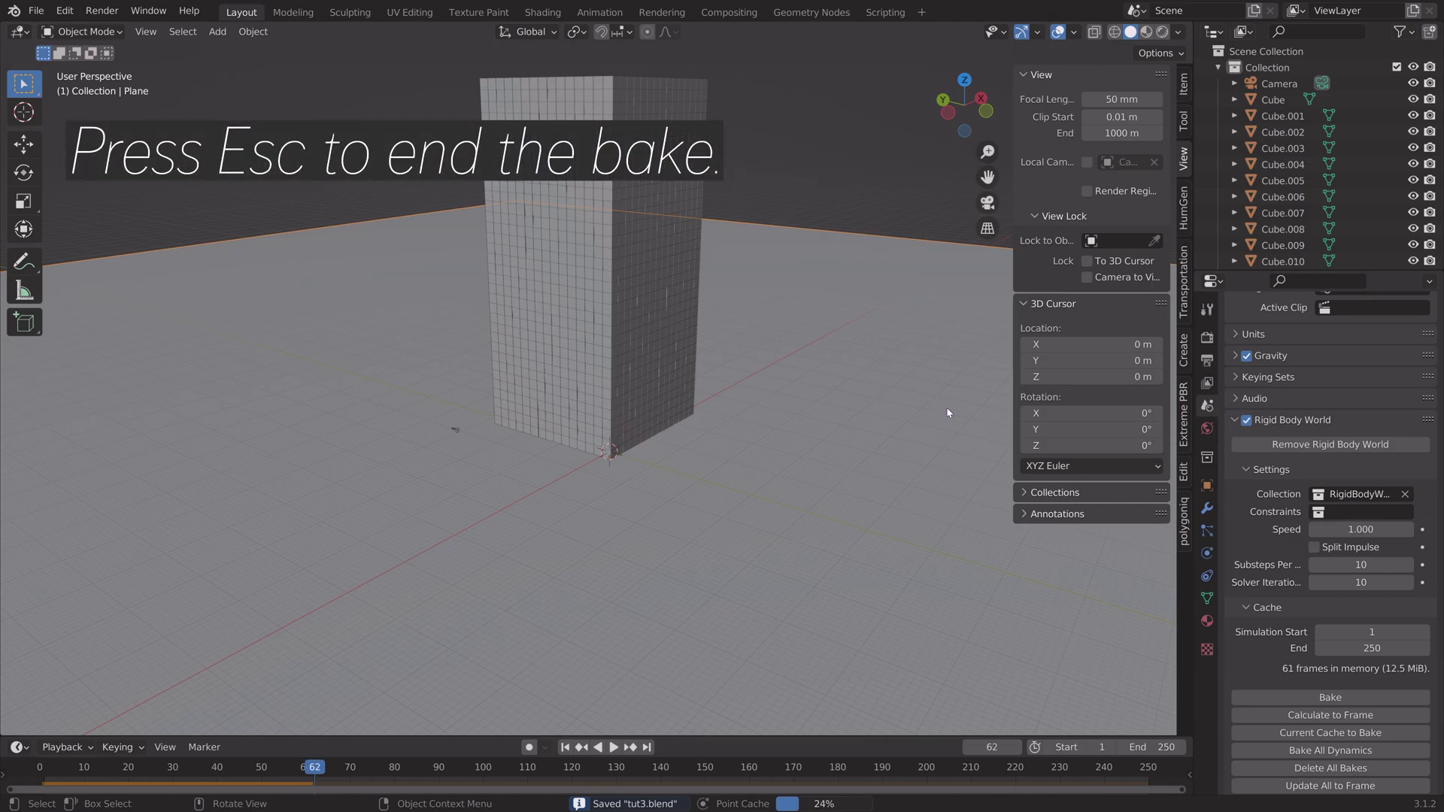
{"action": "key", "text": "Escape"}
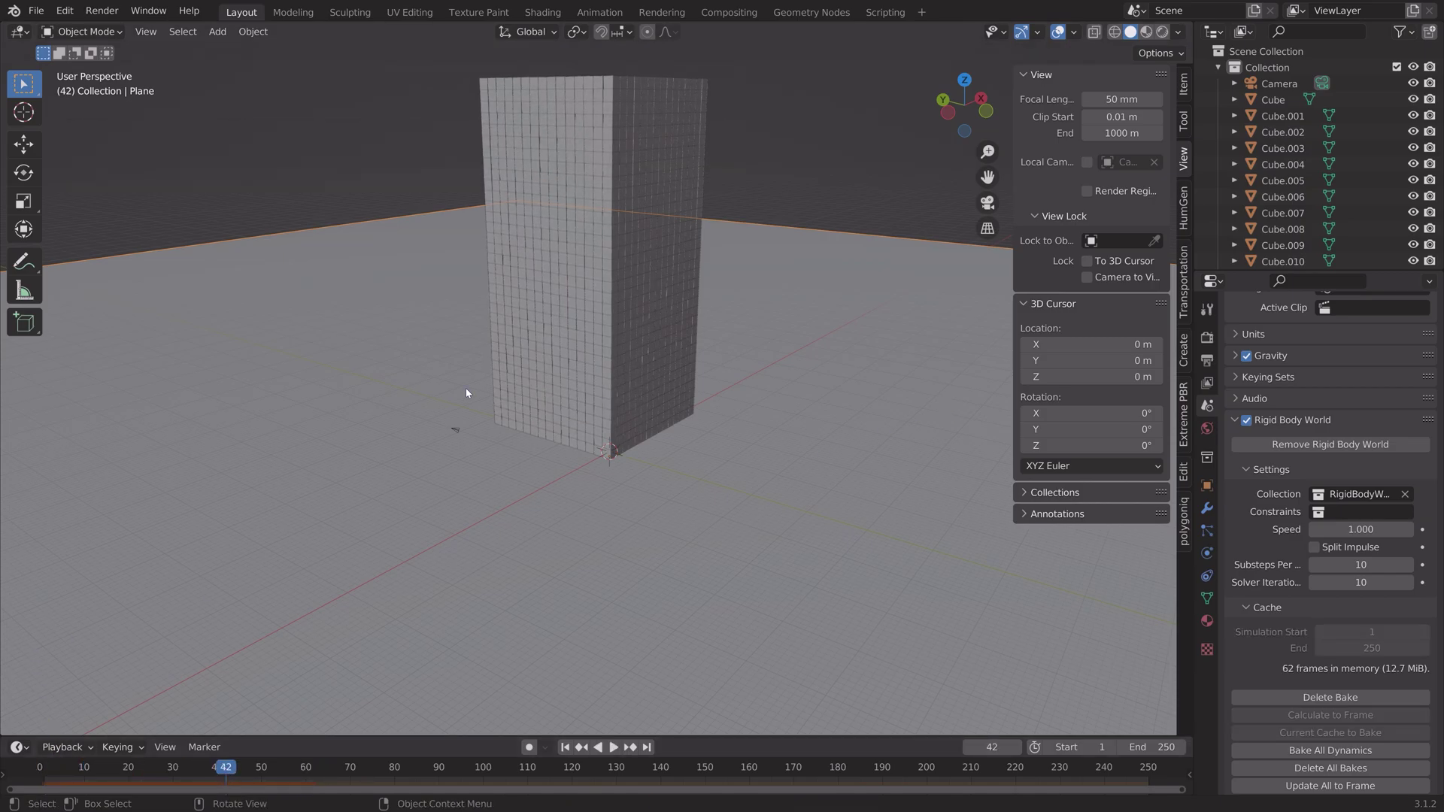
Return to frame 1 and save the file as tut4.blend
{"action": "middle_click_drag", "start_coordinate": [467, 397], "coordinate": [584, 334]}
{"action": "scroll", "coordinate": [573, 158], "scroll_direction": "down", "scroll_amount": 6}
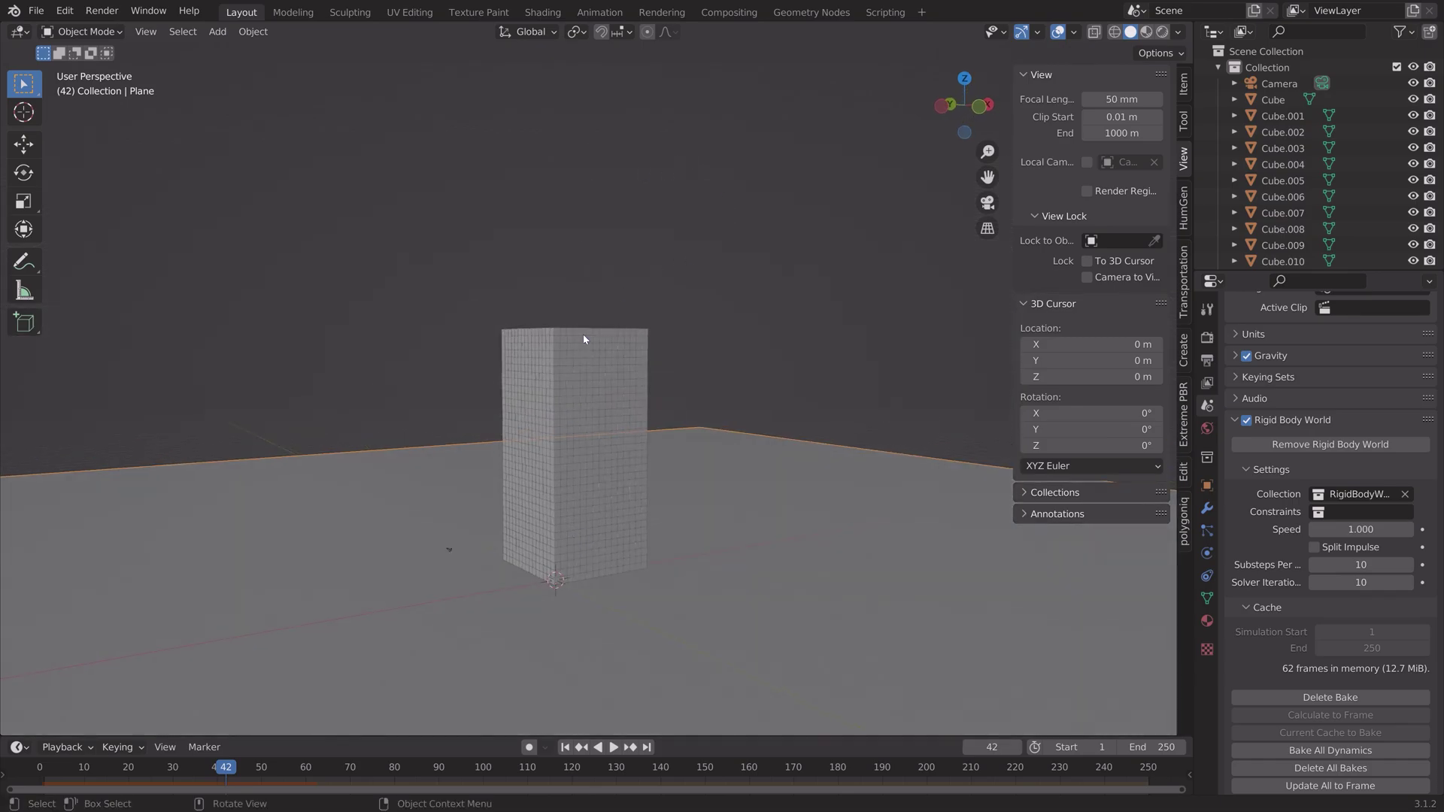
{"action": "left_click", "coordinate": [565, 748]}
{"action": "key", "text": "ctrl+shift+s"}
Save the new version, then unhide and select the X-15_part_1 jet in the Outliner
{"action": "key", "text": "Return"}
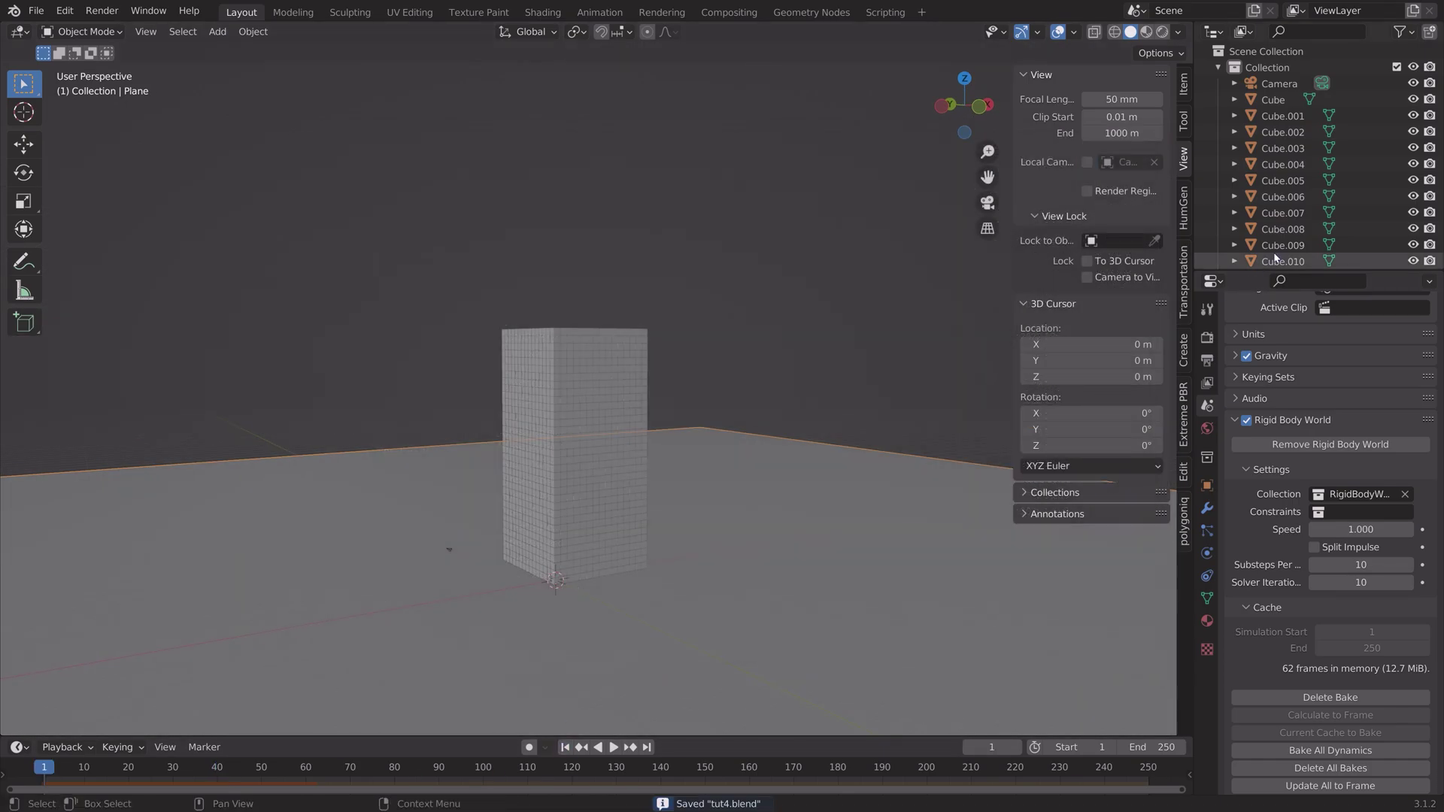
{"action": "left_click_drag", "start_coordinate": [1438, 56], "coordinate": [1441, 299]}
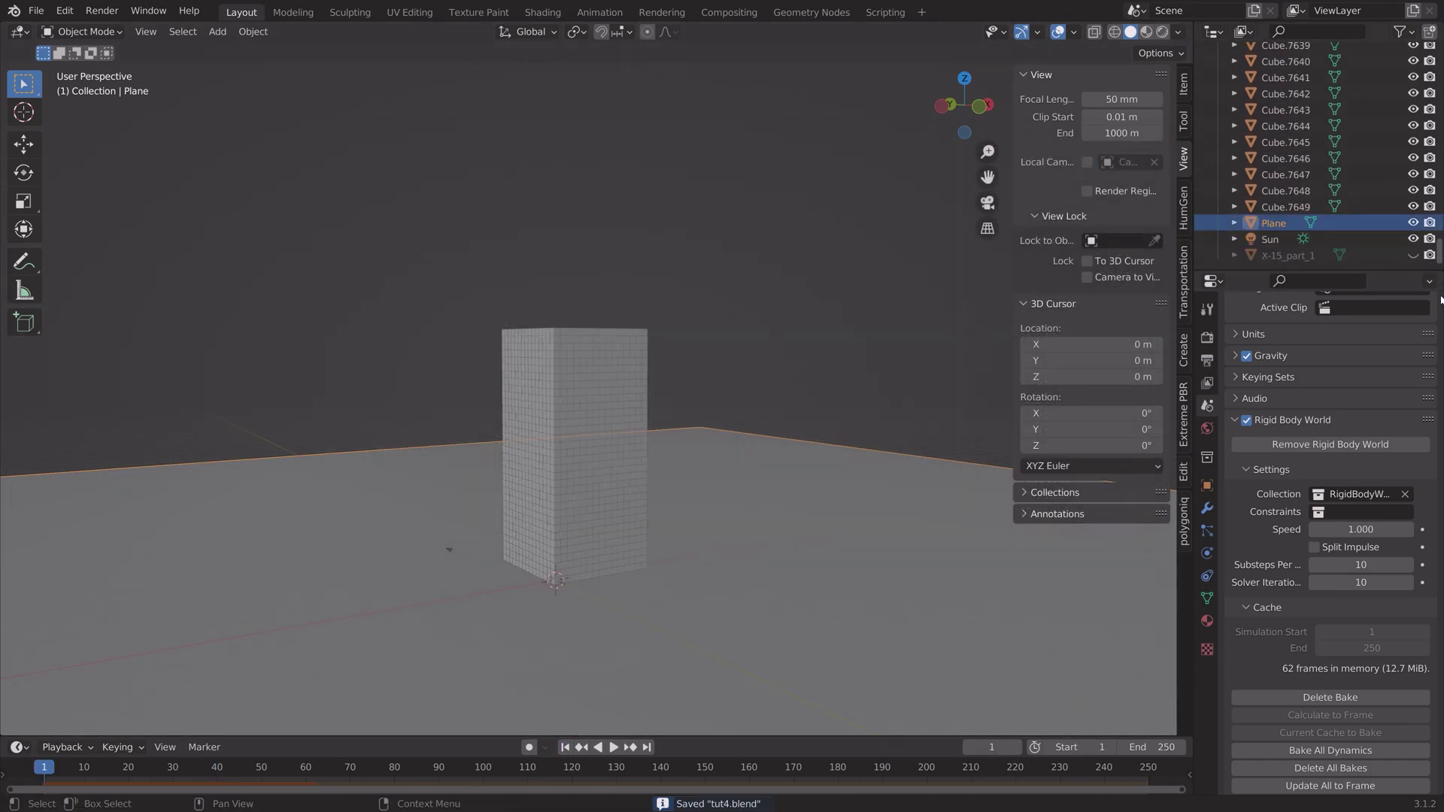
{"action": "left_click", "coordinate": [1413, 255]}
{"action": "scroll", "coordinate": [711, 427], "scroll_direction": "down", "scroll_amount": 2}
{"action": "middle_click_drag", "start_coordinate": [712, 427], "coordinate": [667, 431]}
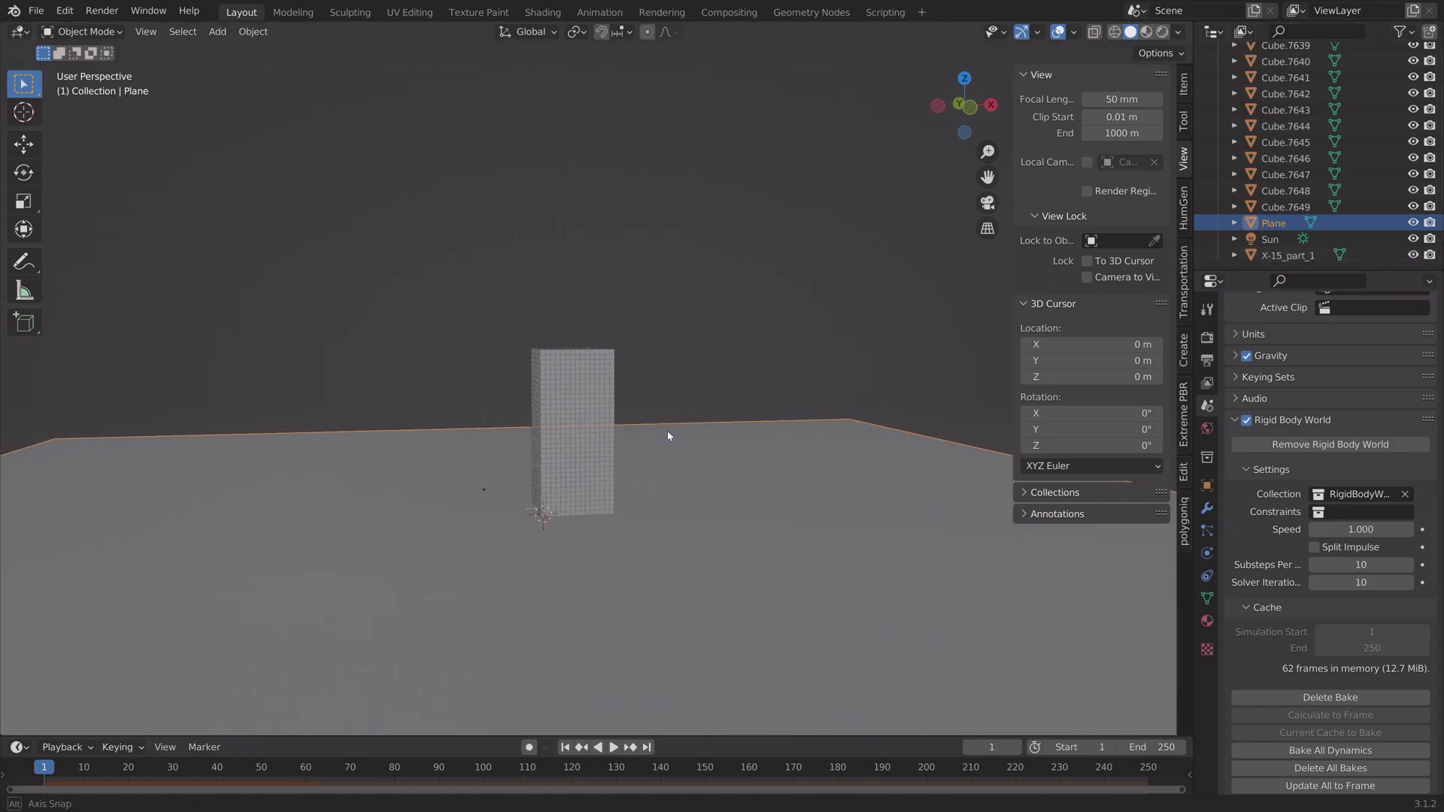
{"action": "left_click", "coordinate": [1288, 256]}
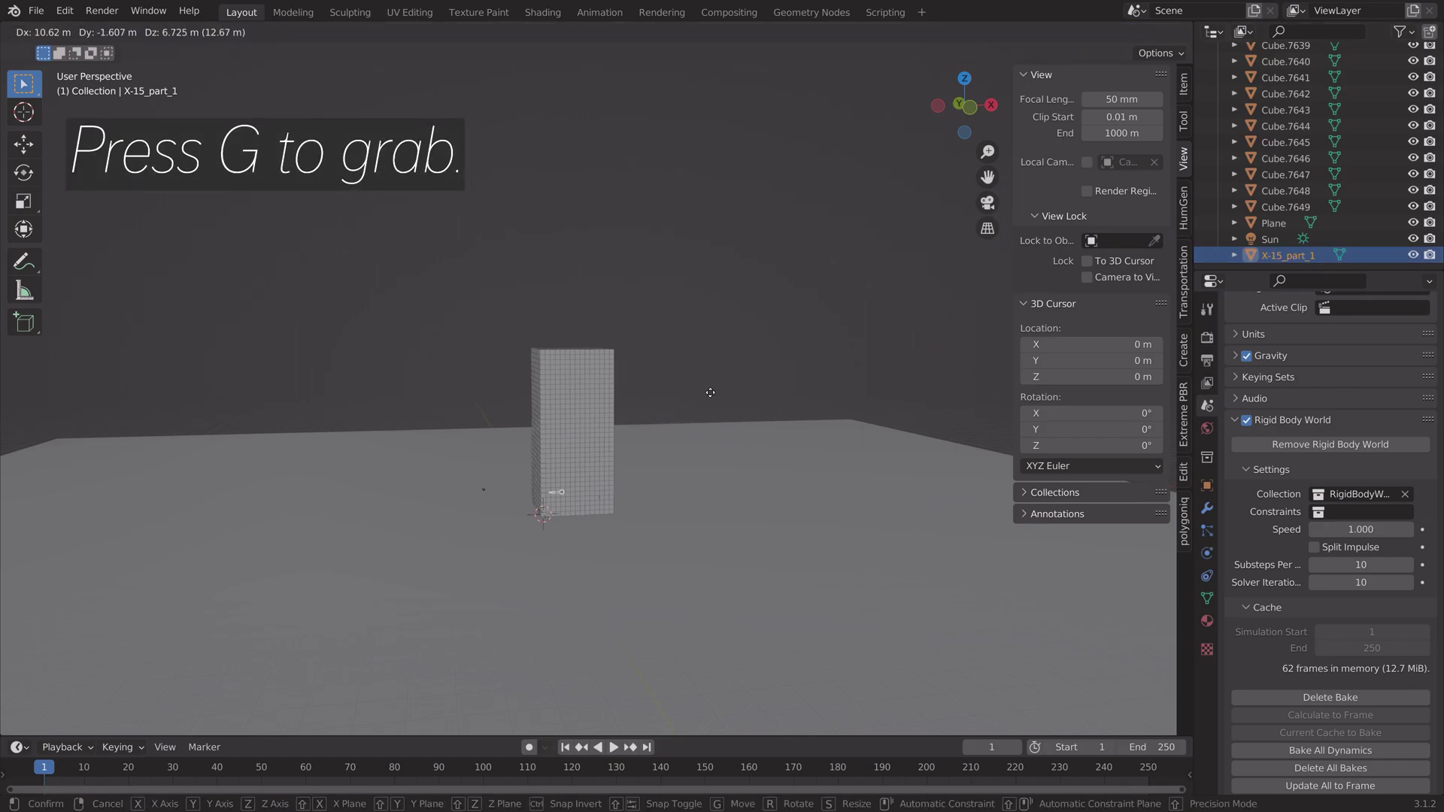
Move the jet to a new spot on the floor from the top view
{"action": "left_click", "coordinate": [781, 390]}
{"action": "scroll", "coordinate": [781, 390], "scroll_direction": "up", "scroll_amount": 3}
{"action": "middle_click_drag", "start_coordinate": [781, 390], "coordinate": [616, 477]}
{"action": "scroll", "coordinate": [724, 434], "scroll_direction": "up", "scroll_amount": 2}
{"action": "key", "text": "KP_7"}
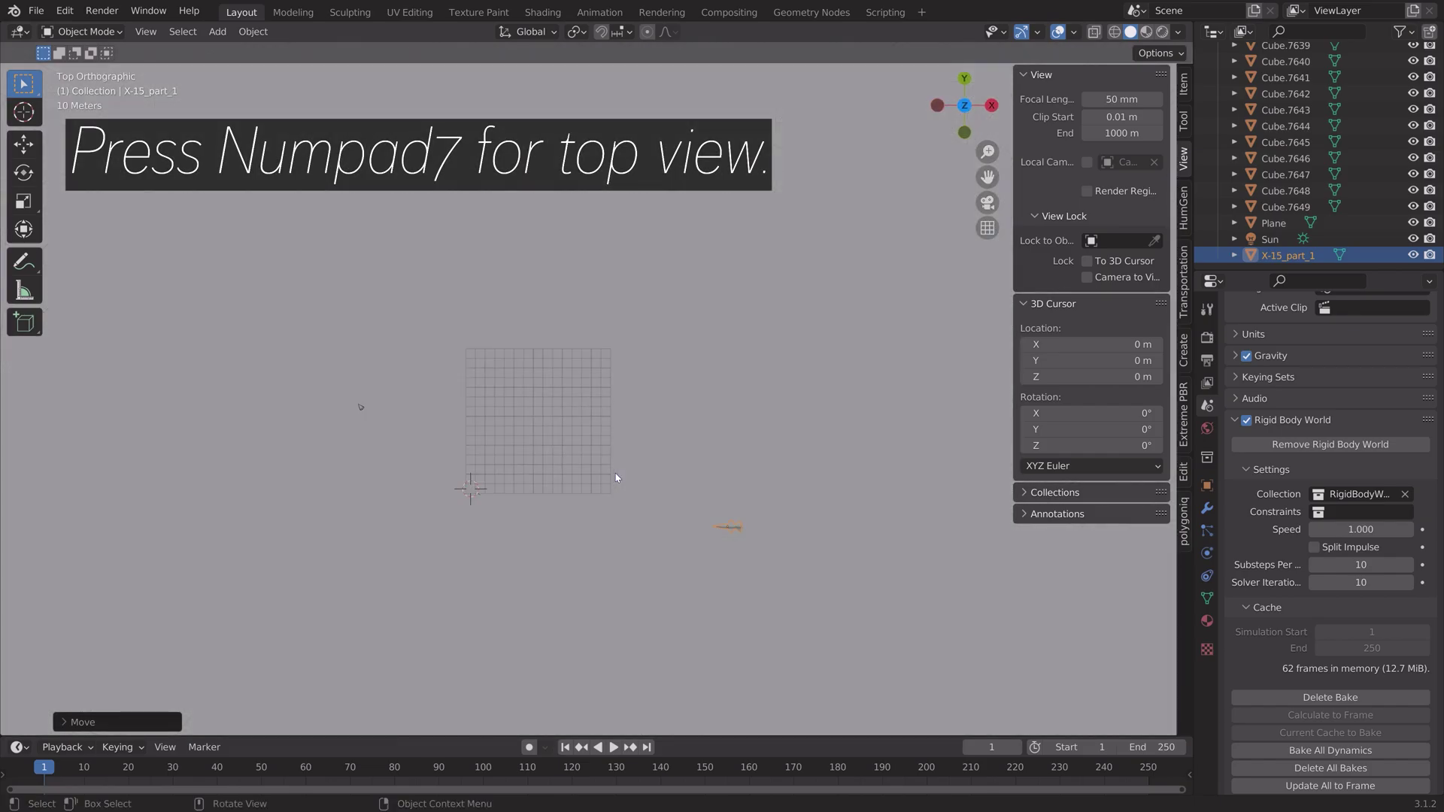
{"action": "key", "text": "g"}
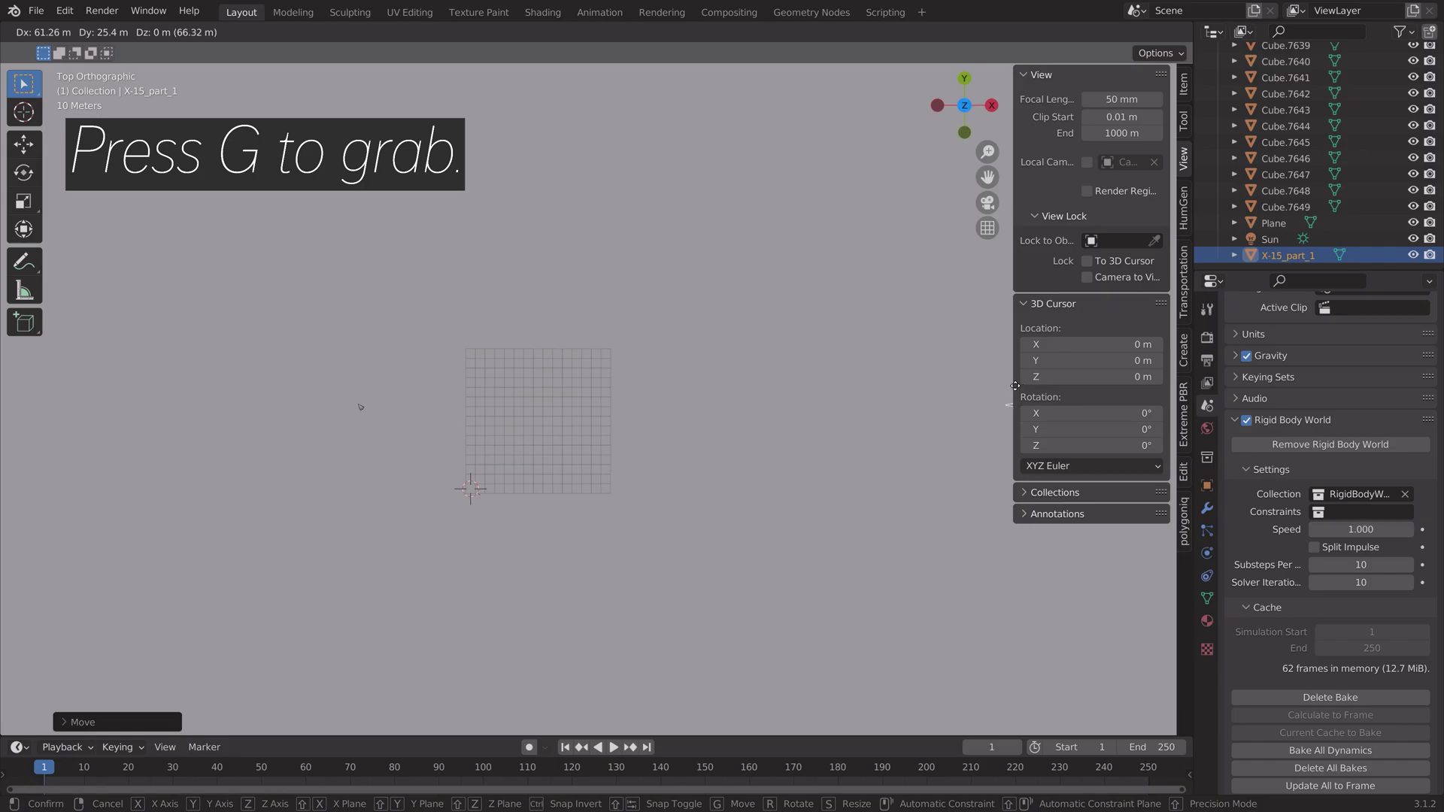
{"action": "left_click", "coordinate": [1015, 385]}
{"action": "scroll", "coordinate": [950, 414], "scroll_direction": "down", "scroll_amount": 3}
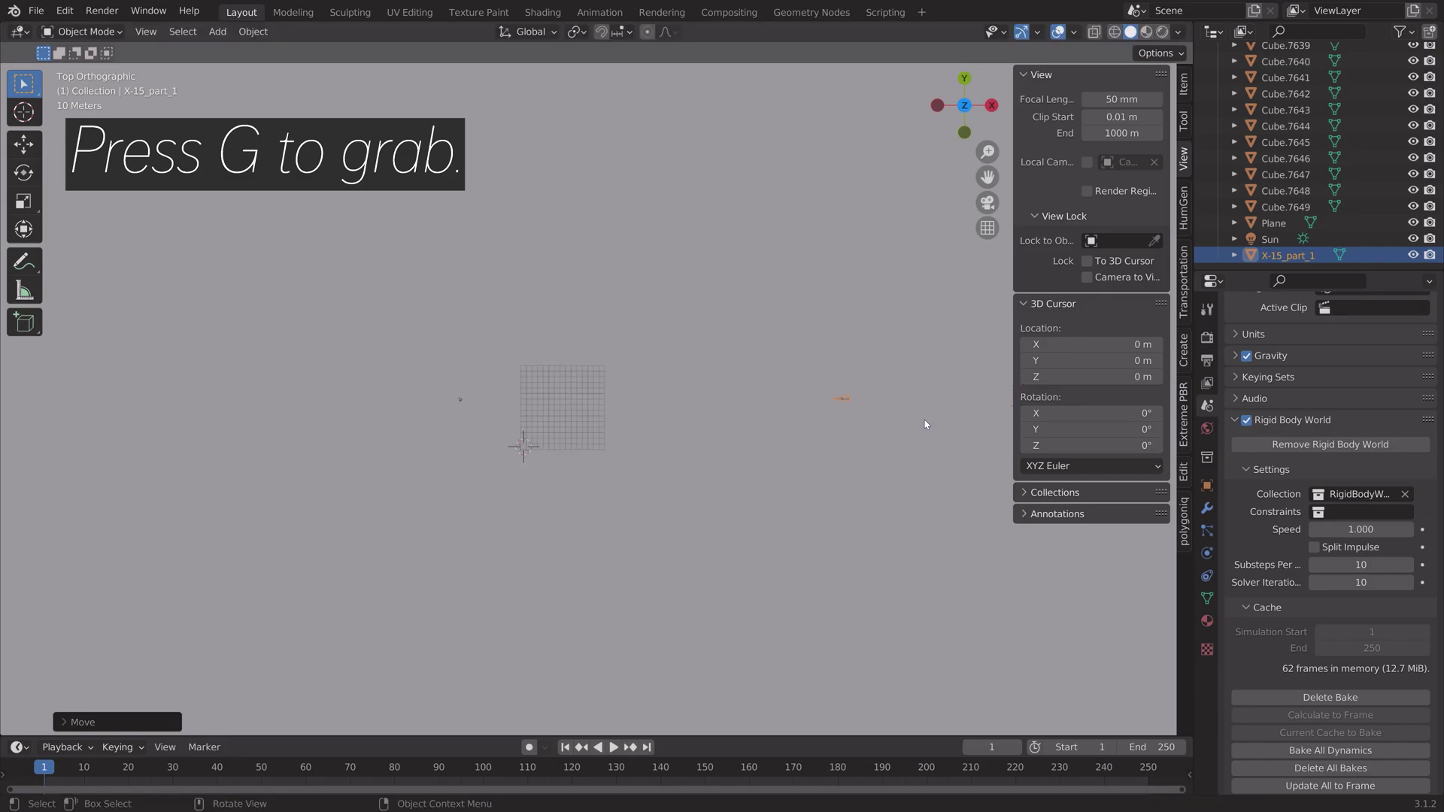
Move the jet beside the tower and scale it up
{"action": "key", "text": "g"}
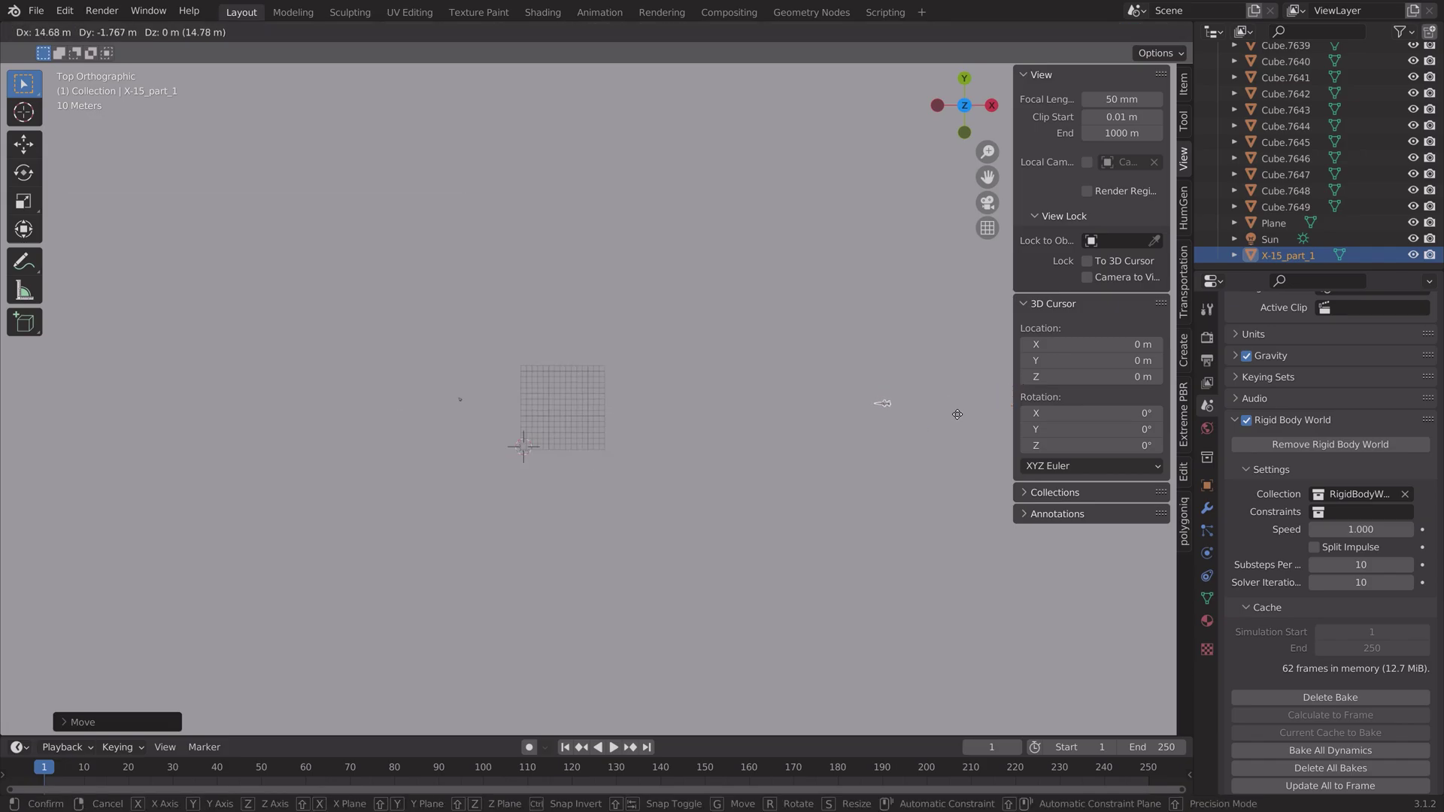
{"action": "key", "text": "s"}
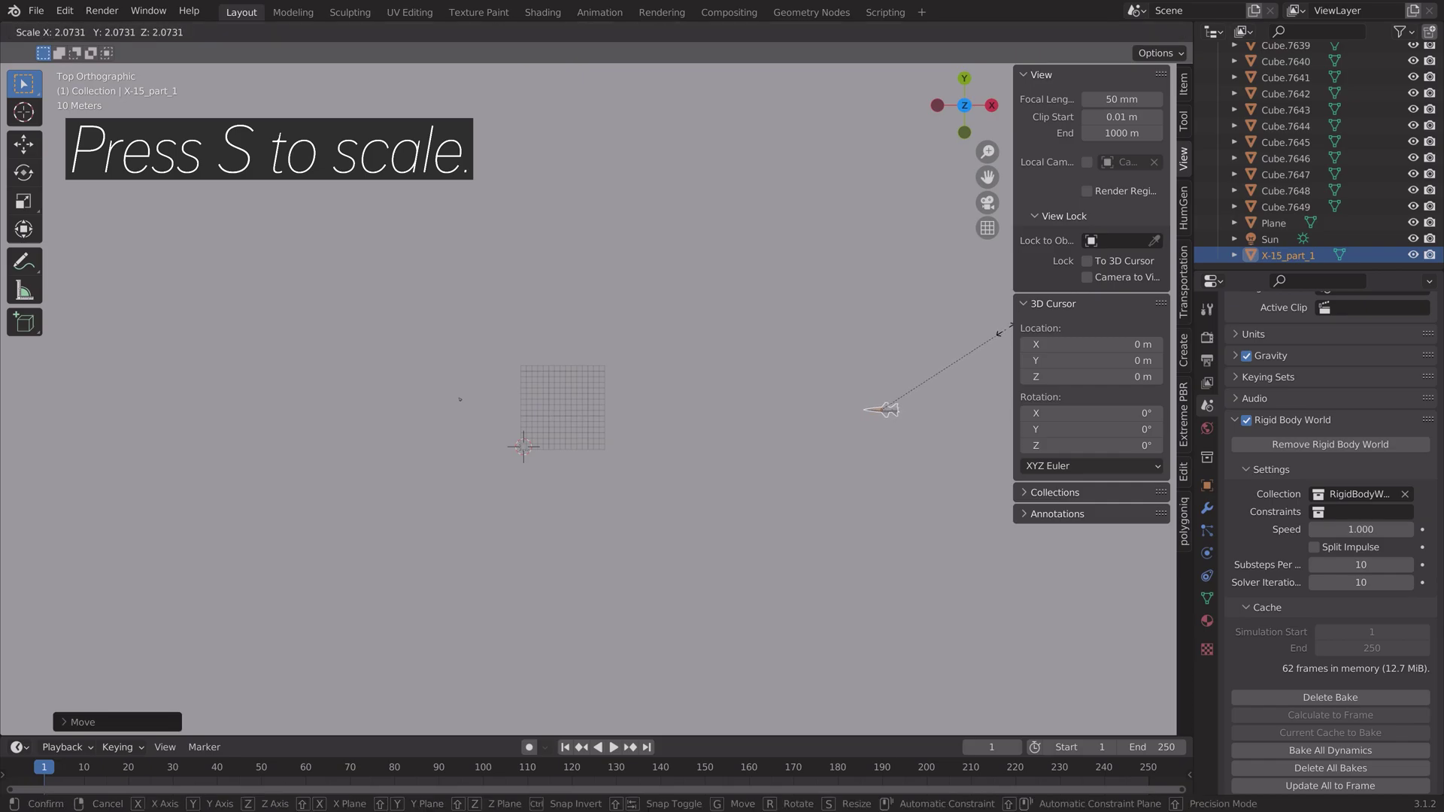
{"action": "left_click", "coordinate": [1003, 331]}
{"action": "middle_click_drag", "start_coordinate": [925, 477], "coordinate": [634, 279]}
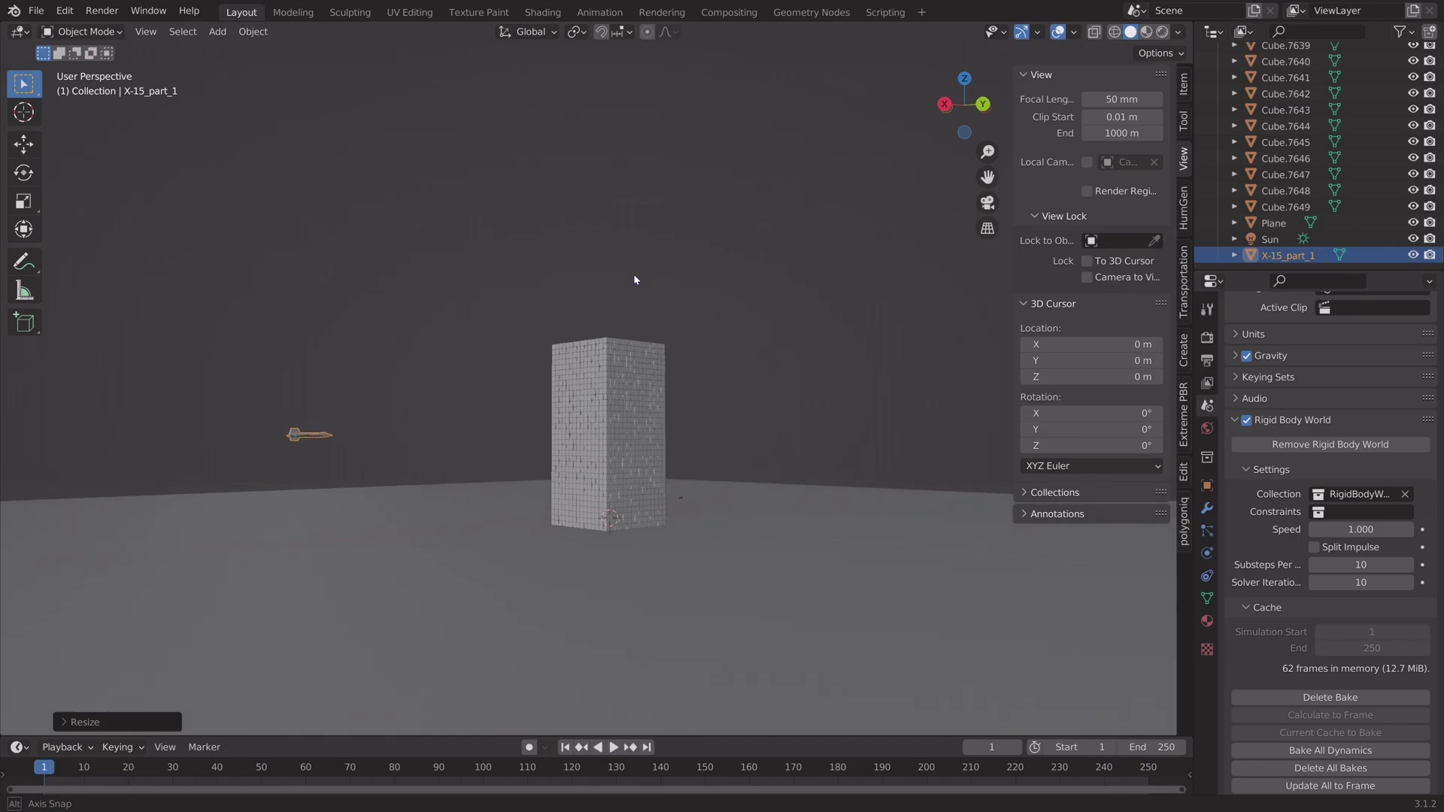
Resize the jet again and add Rigid Body physics to it
{"action": "key", "text": "s"}
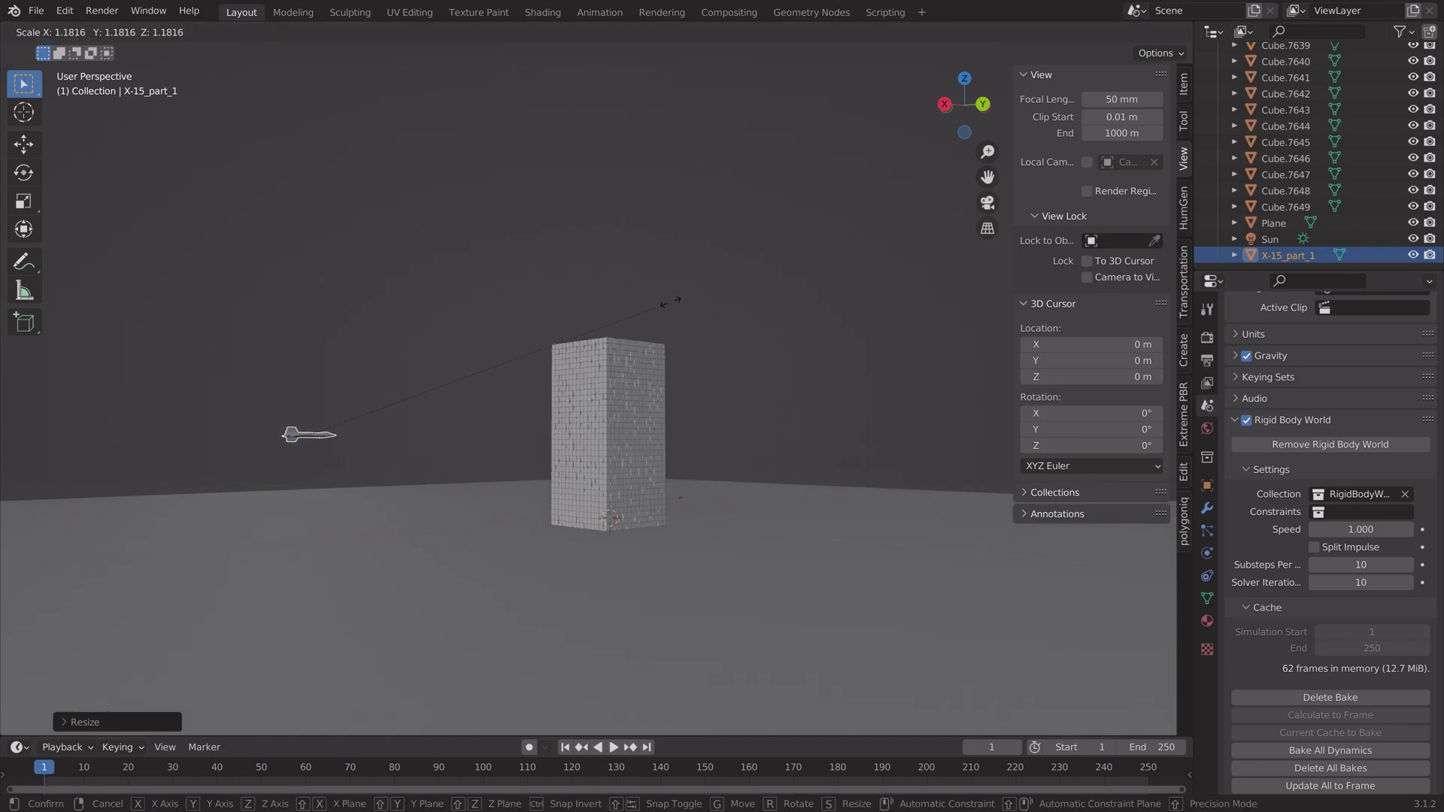
{"action": "left_click", "coordinate": [672, 302]}
{"action": "left_click", "coordinate": [1207, 554]}
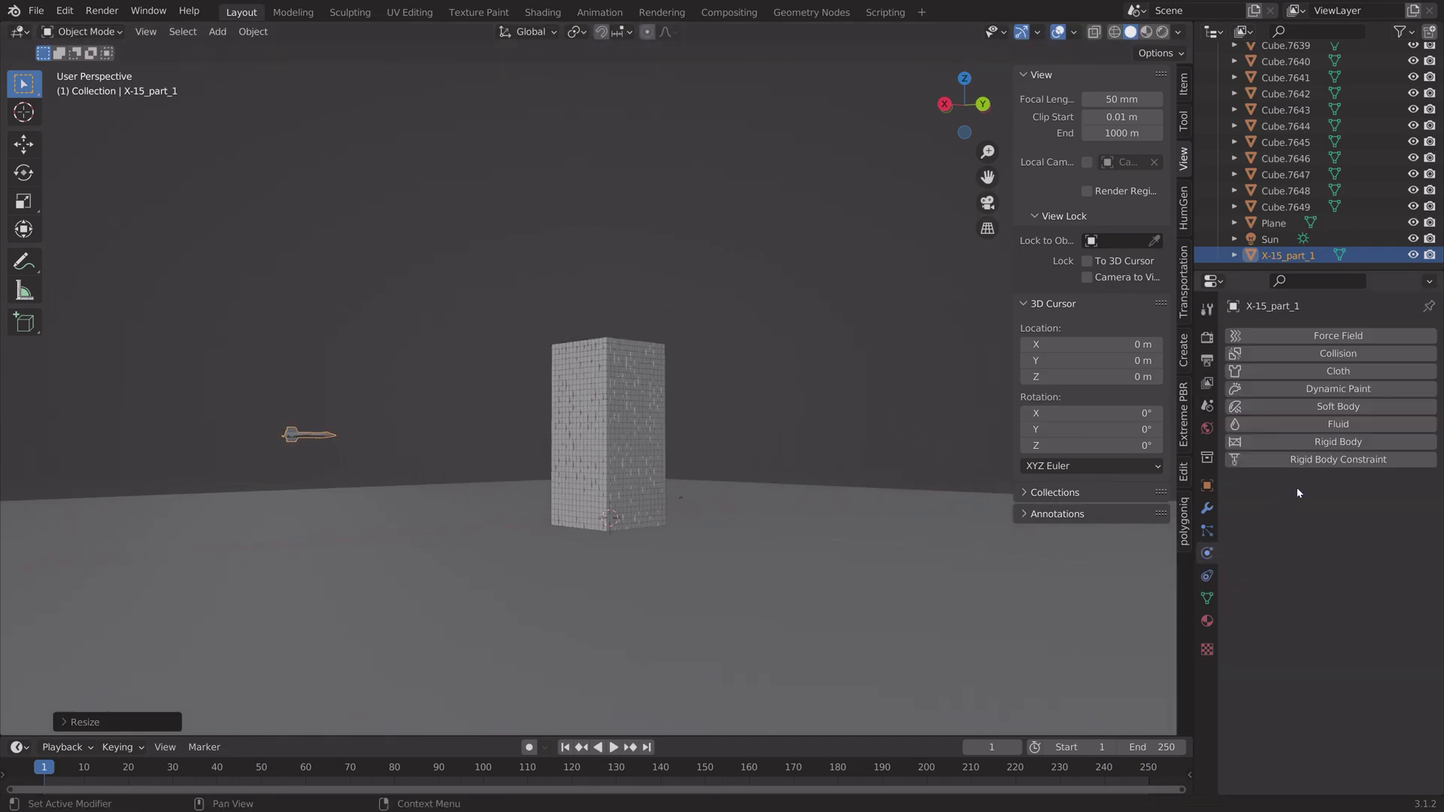
{"action": "left_click", "coordinate": [1300, 444]}
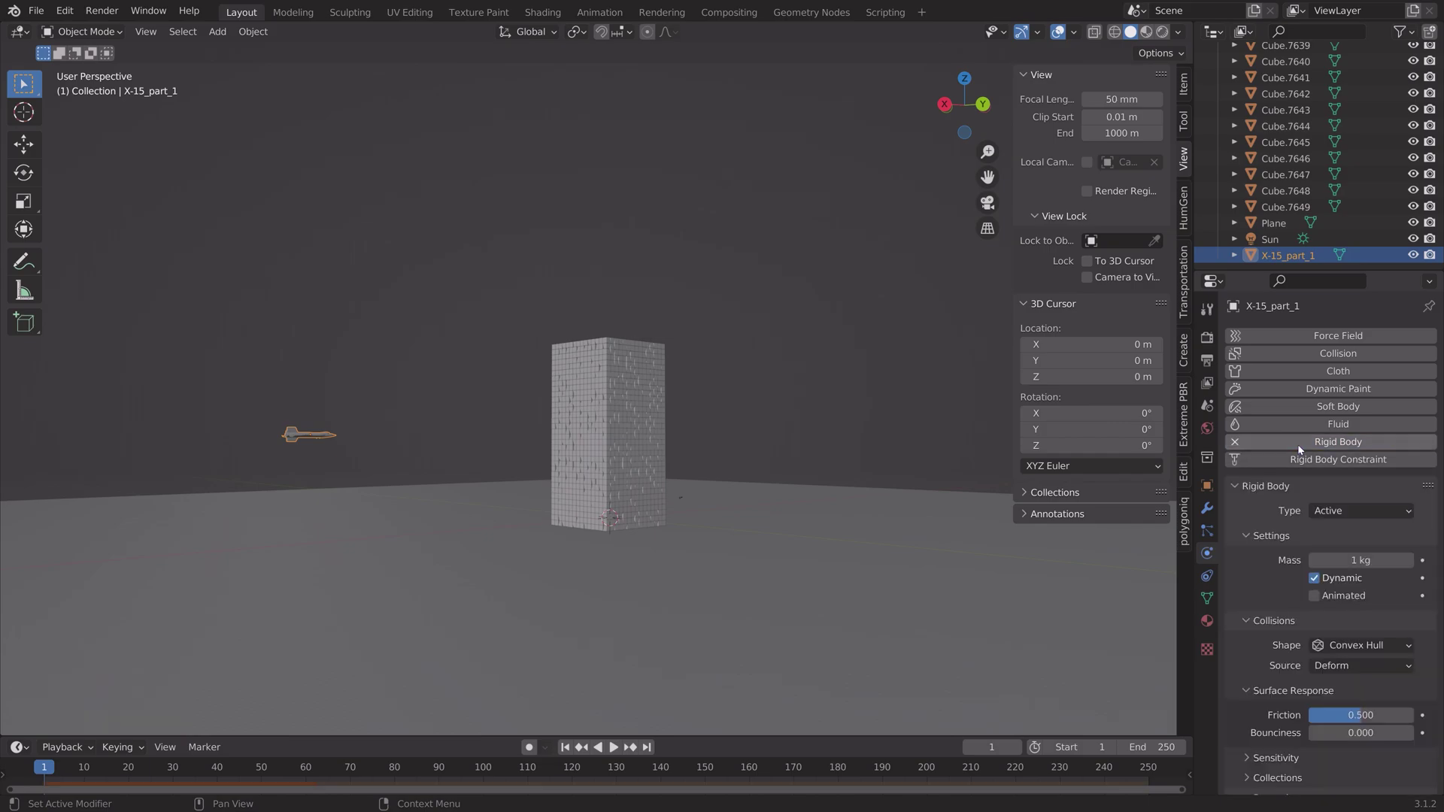
Make the jet a Passive, Animated rigid body with Mesh collision shape
{"action": "left_click", "coordinate": [1335, 514]}
{"action": "left_click", "coordinate": [1334, 547]}
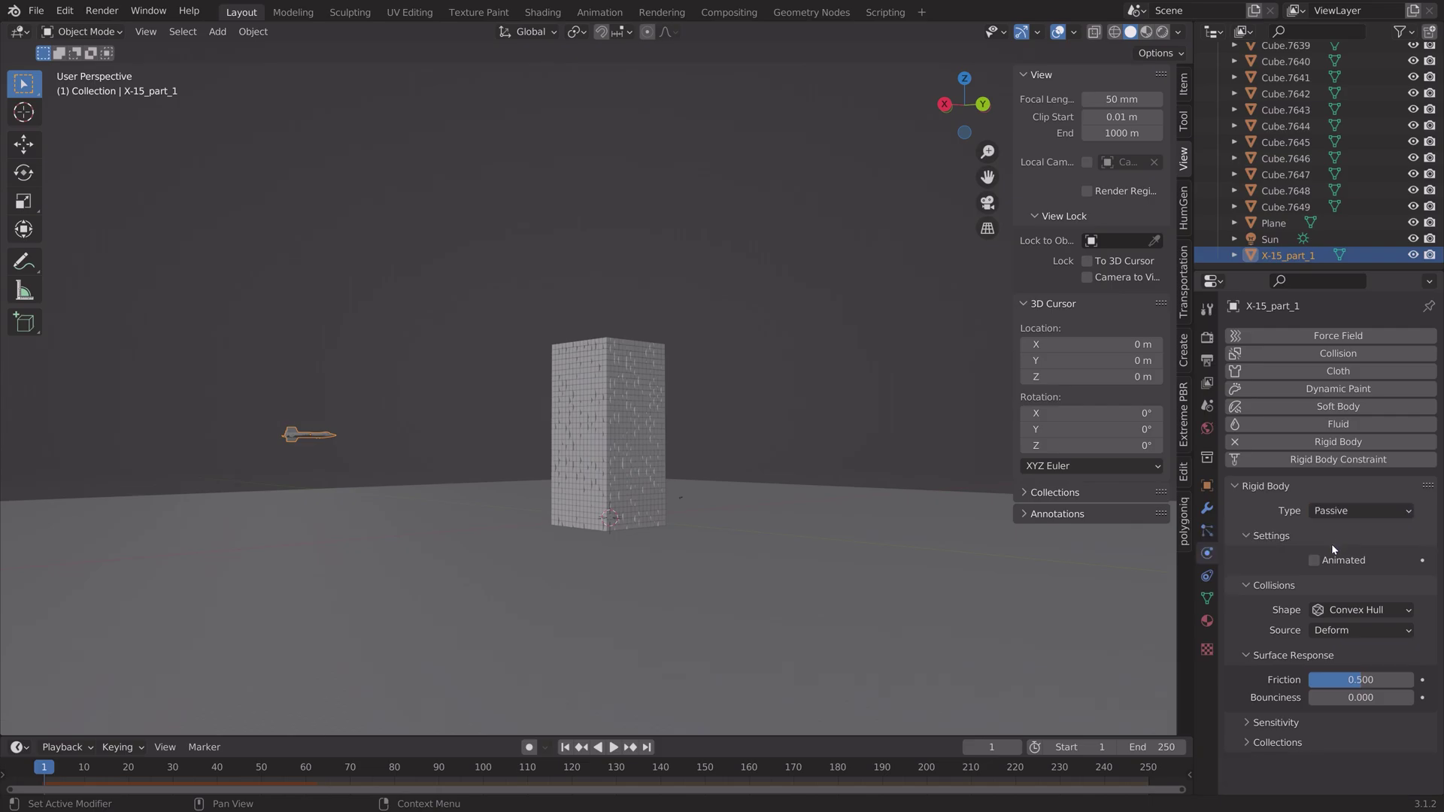
{"action": "left_click", "coordinate": [1313, 560]}
{"action": "left_click", "coordinate": [1330, 610]}
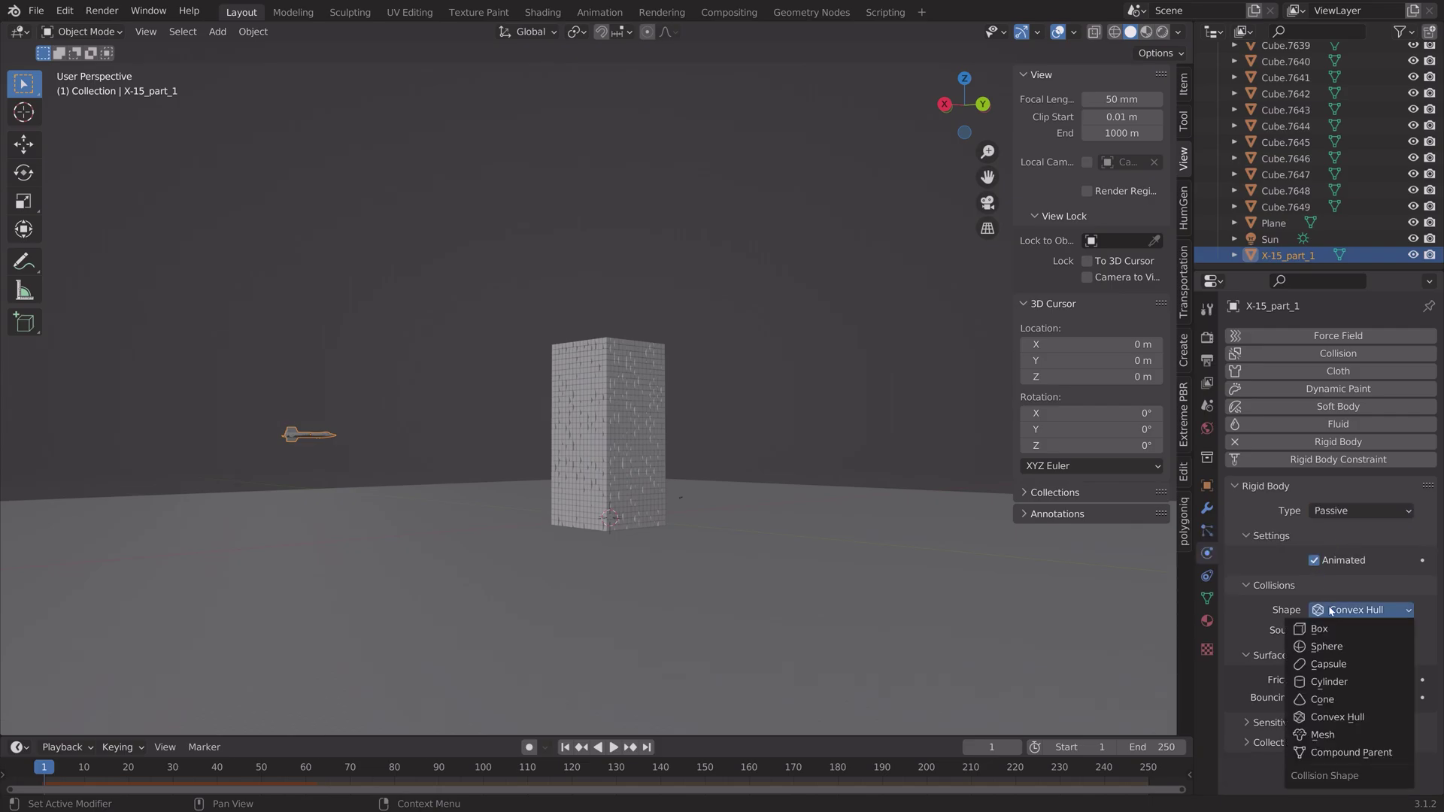
{"action": "left_click", "coordinate": [1321, 734]}
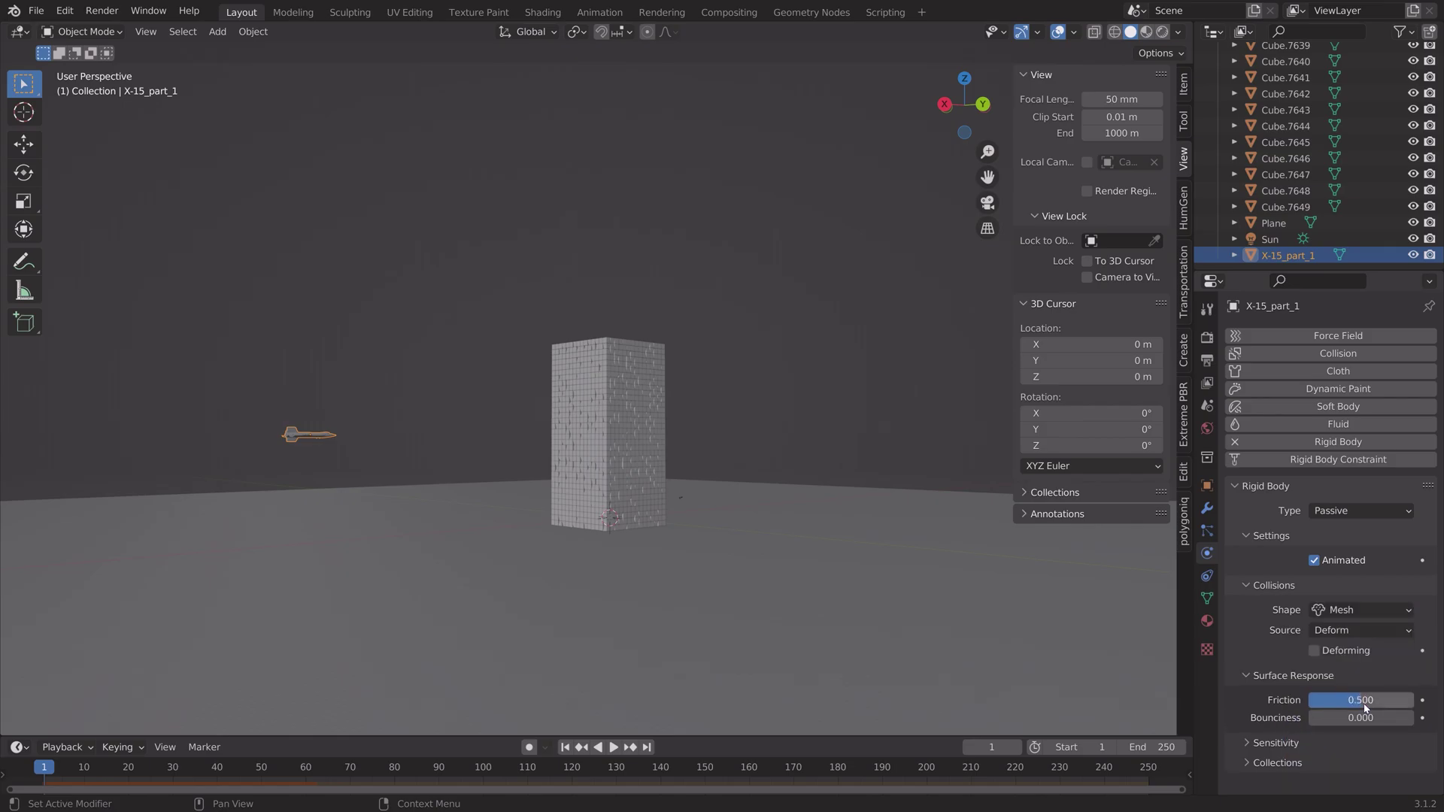
{"action": "middle_click_drag", "start_coordinate": [919, 544], "coordinate": [798, 595]}
Move the jet along X to 219.95 m and keyframe its location at frame 1
{"action": "key", "text": "g"}
{"action": "key", "text": "x"}
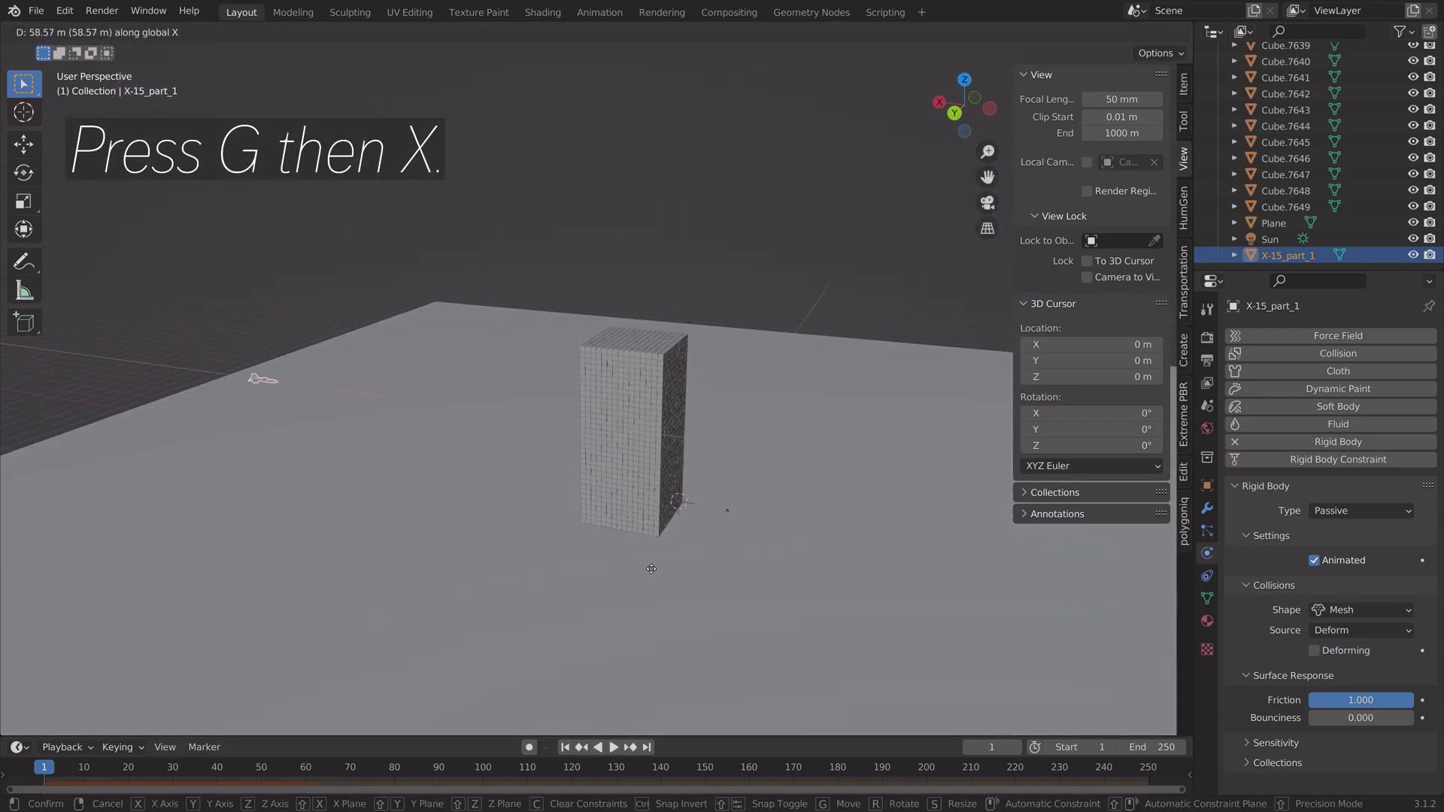
{"action": "left_click", "coordinate": [633, 568]}
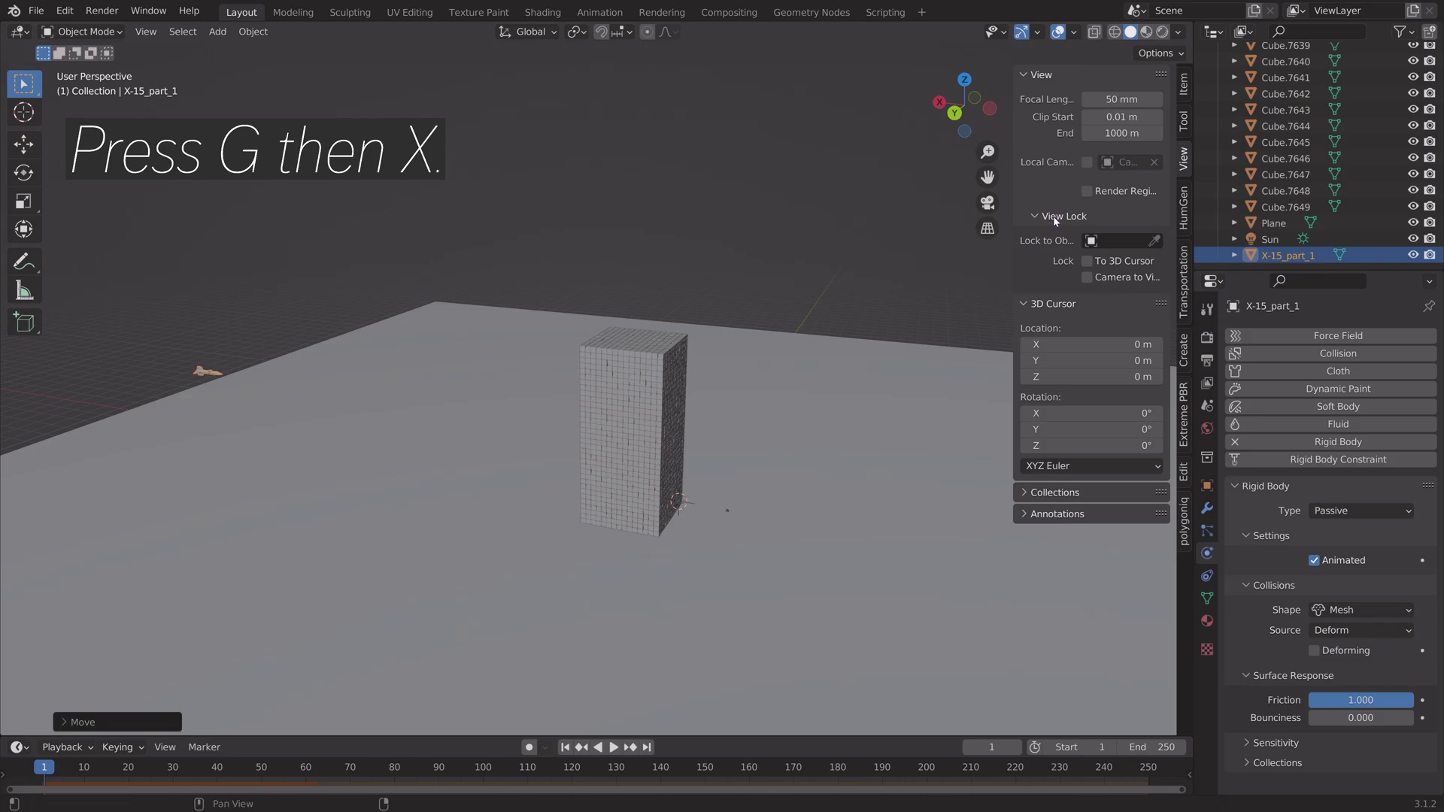
{"action": "left_click", "coordinate": [1183, 84]}
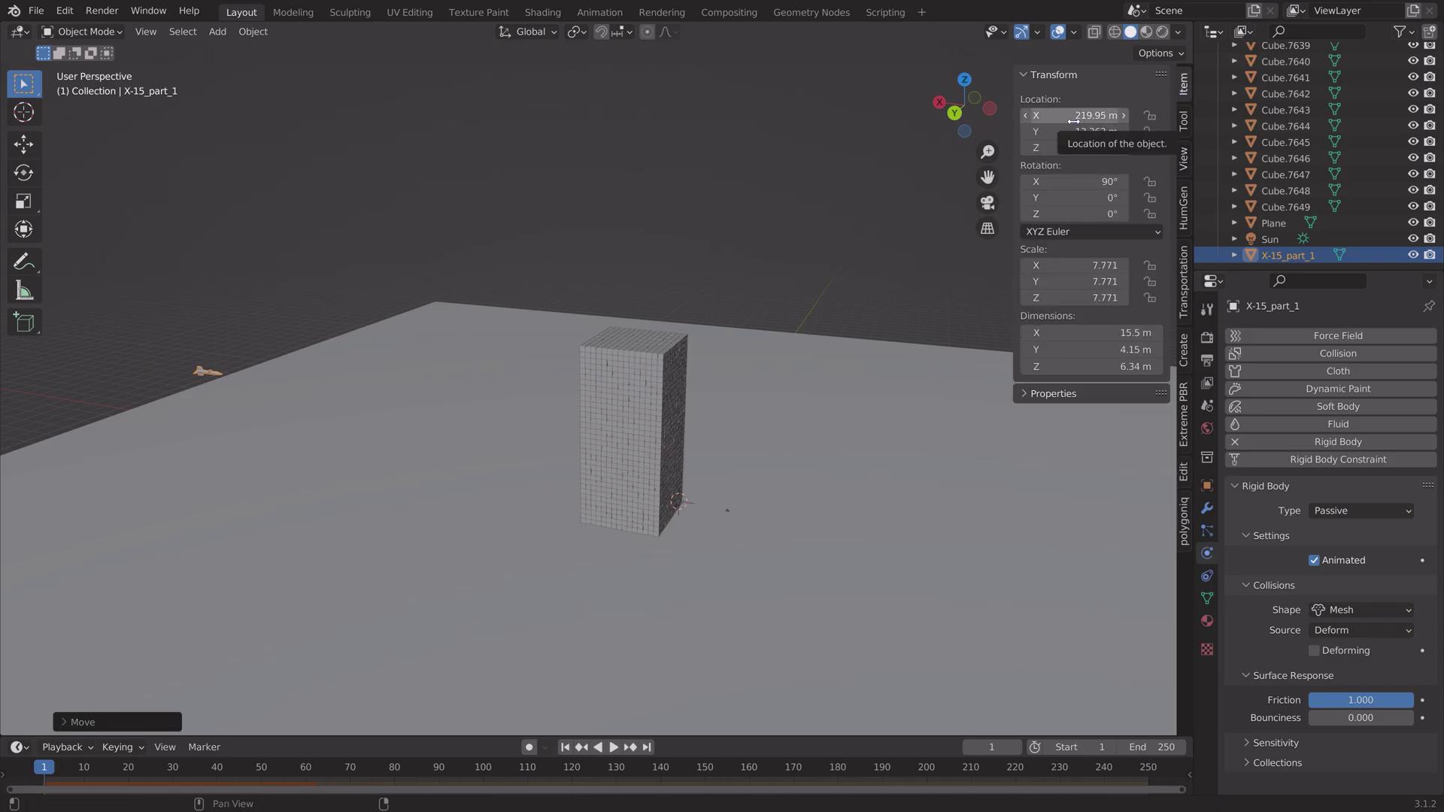
{"action": "key", "text": "i"}
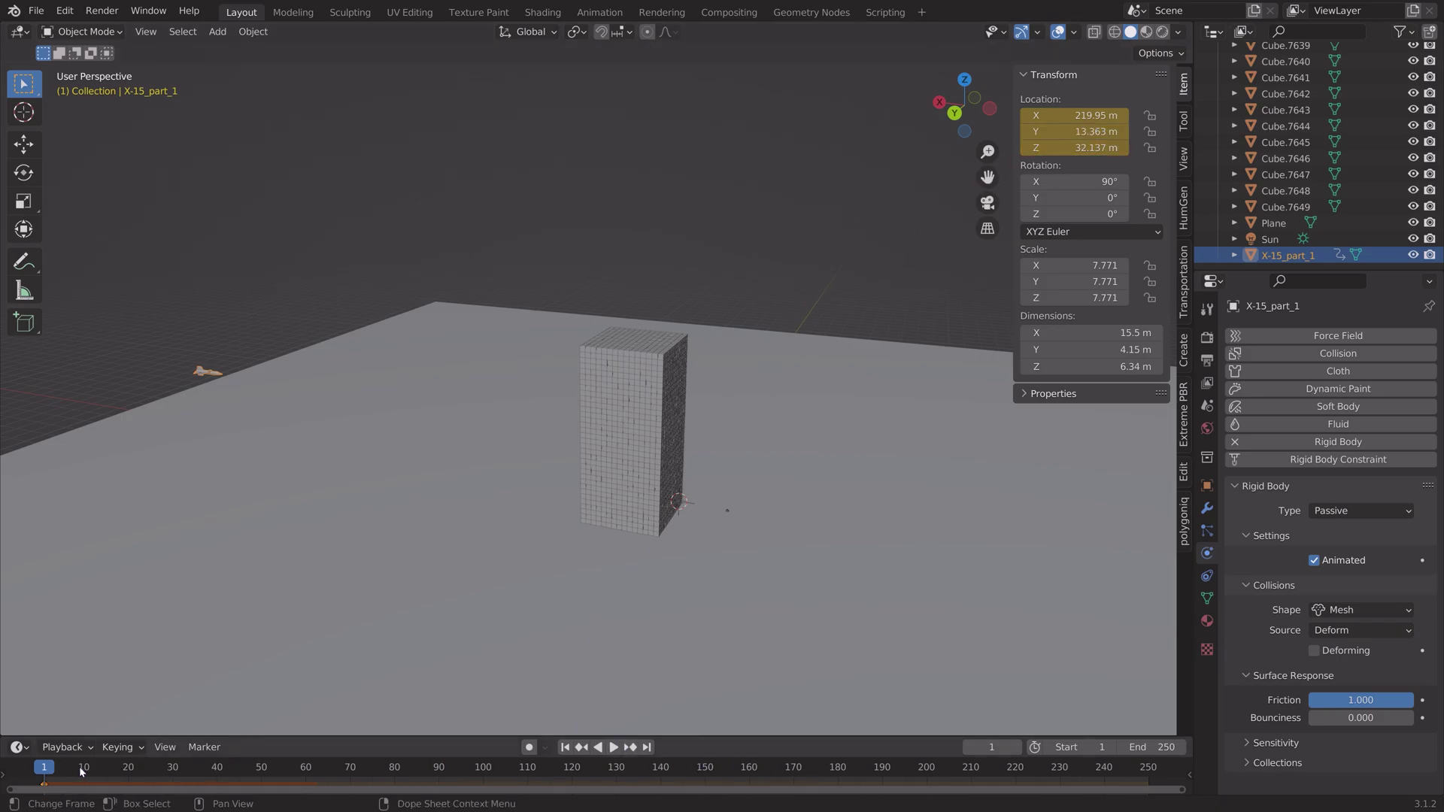
Play the animation and scrub the timeline back and forth
{"action": "key", "text": "space"}
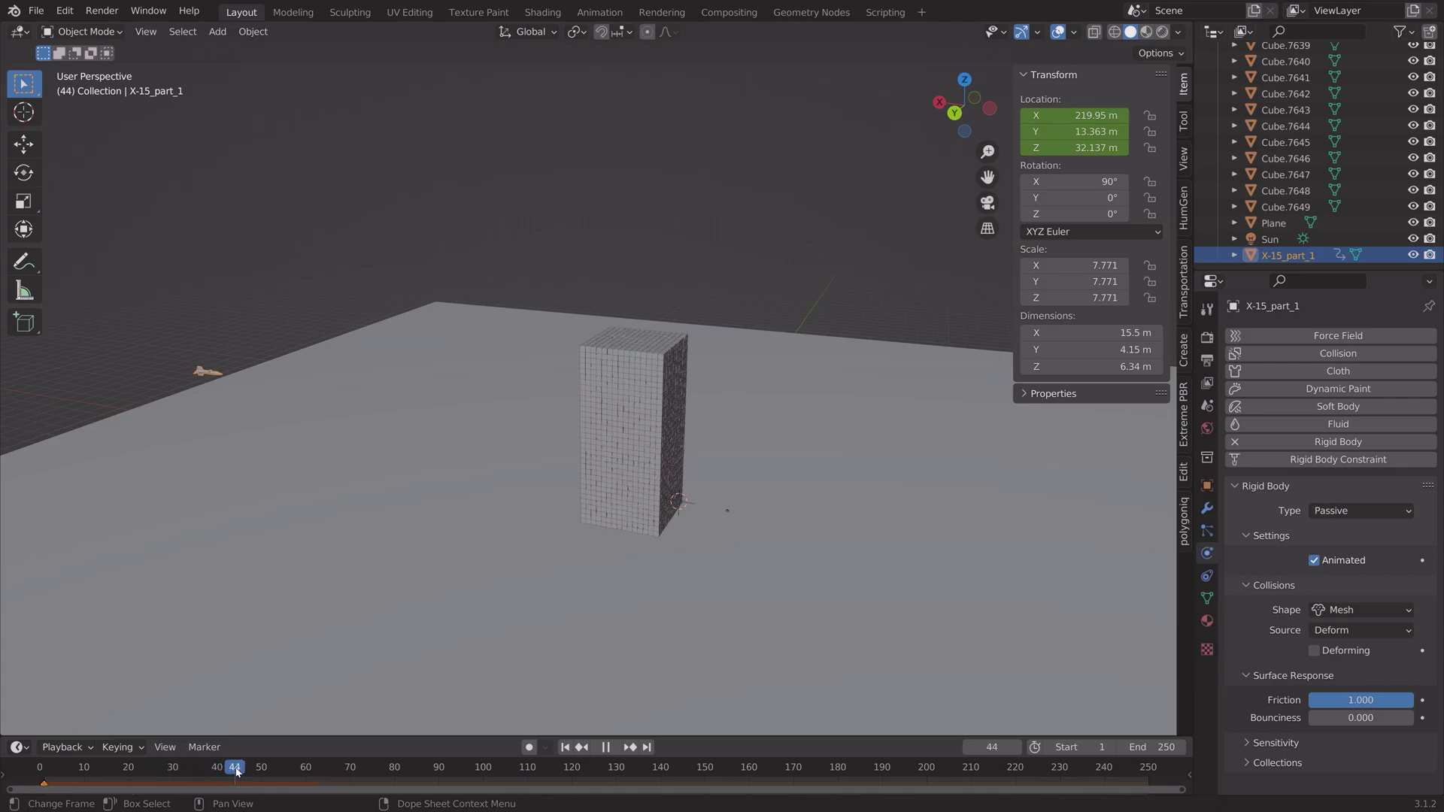
{"action": "left_click_drag", "start_coordinate": [456, 776], "coordinate": [705, 761]}
{"action": "left_click_drag", "start_coordinate": [523, 773], "coordinate": [523, 772]}
{"action": "key", "text": "space"}
{"action": "scroll", "coordinate": [865, 458], "scroll_direction": "down", "scroll_amount": 6}
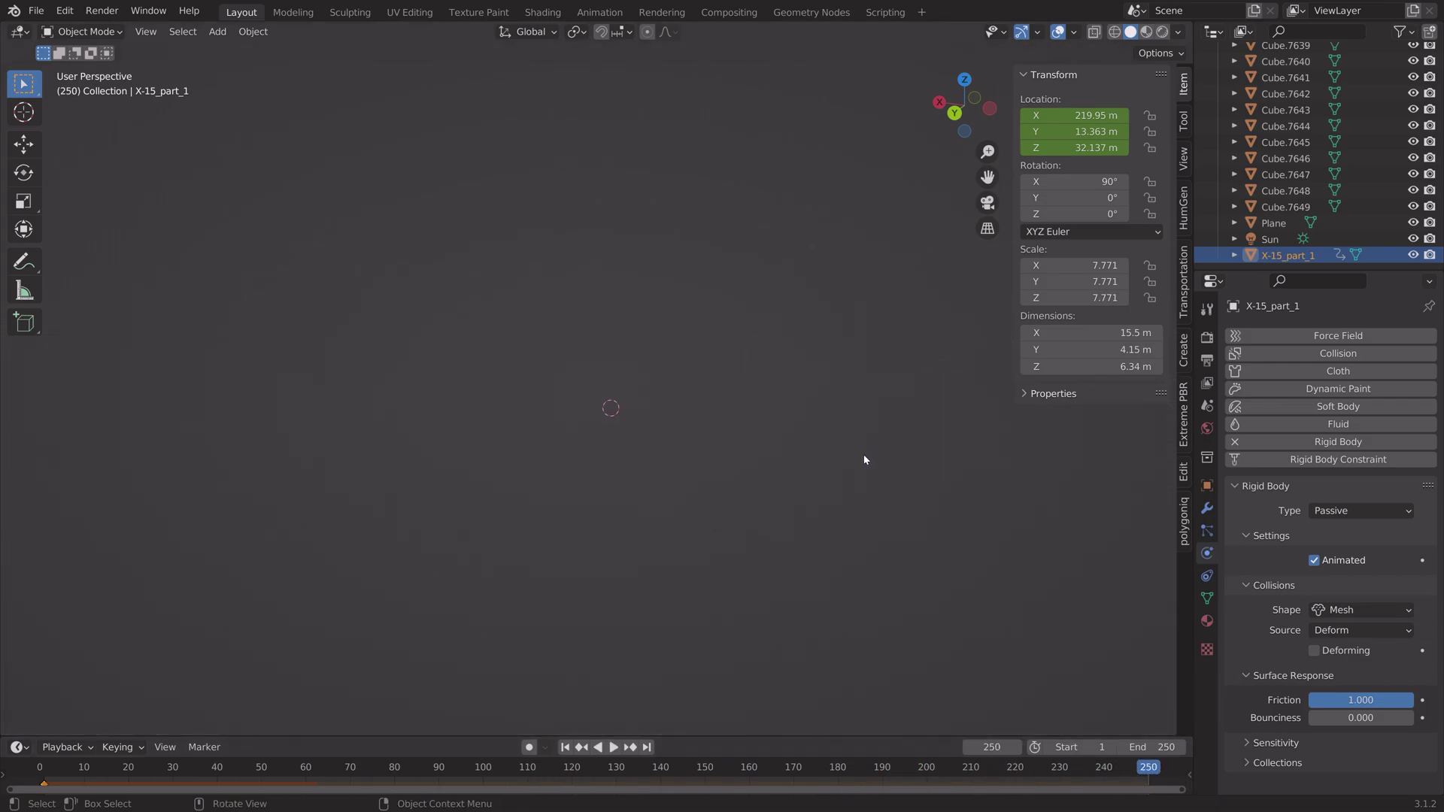
Keyframe the jet at X -725.45 m on frame 250 with Linear interpolation
{"action": "key", "text": "g"}
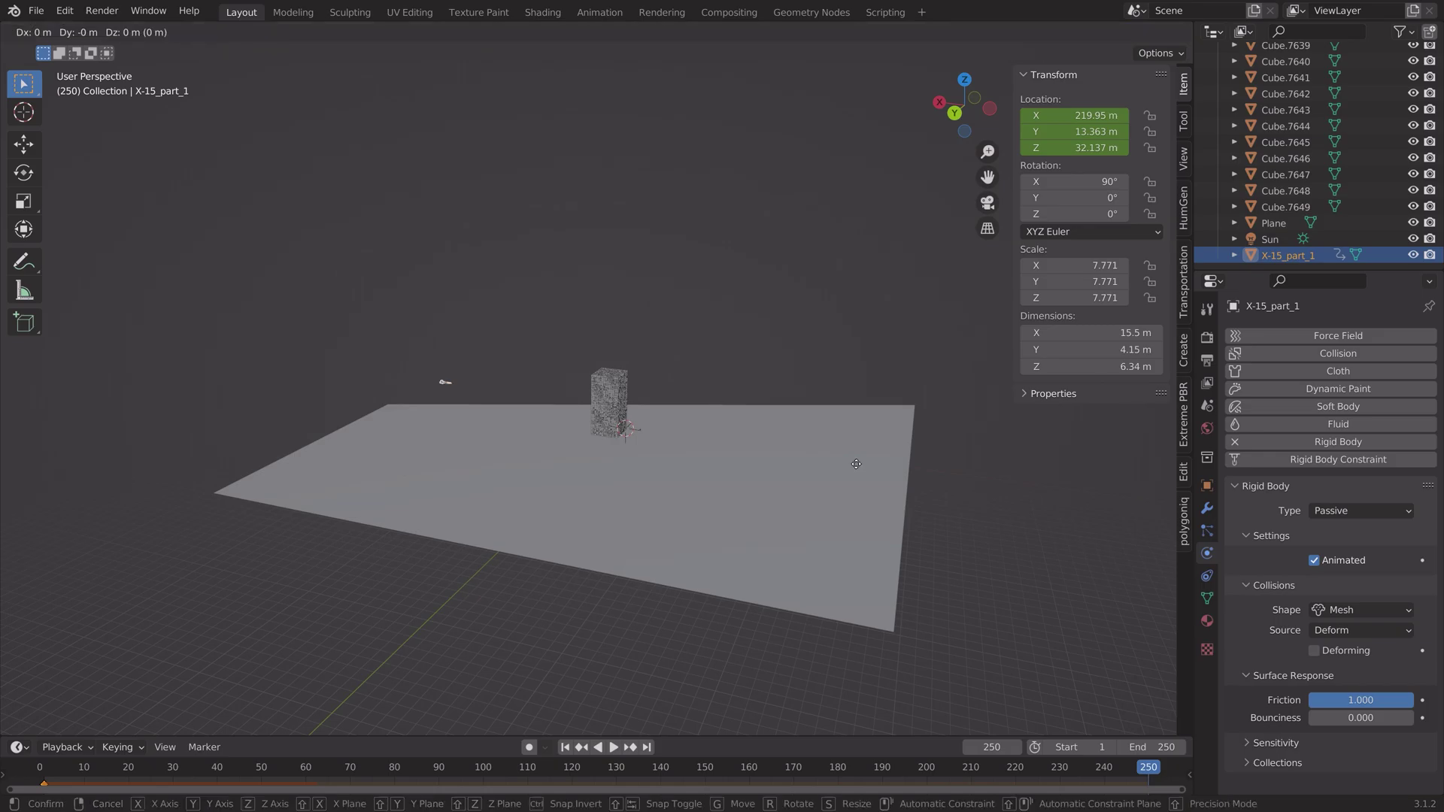
{"action": "key", "text": "x"}
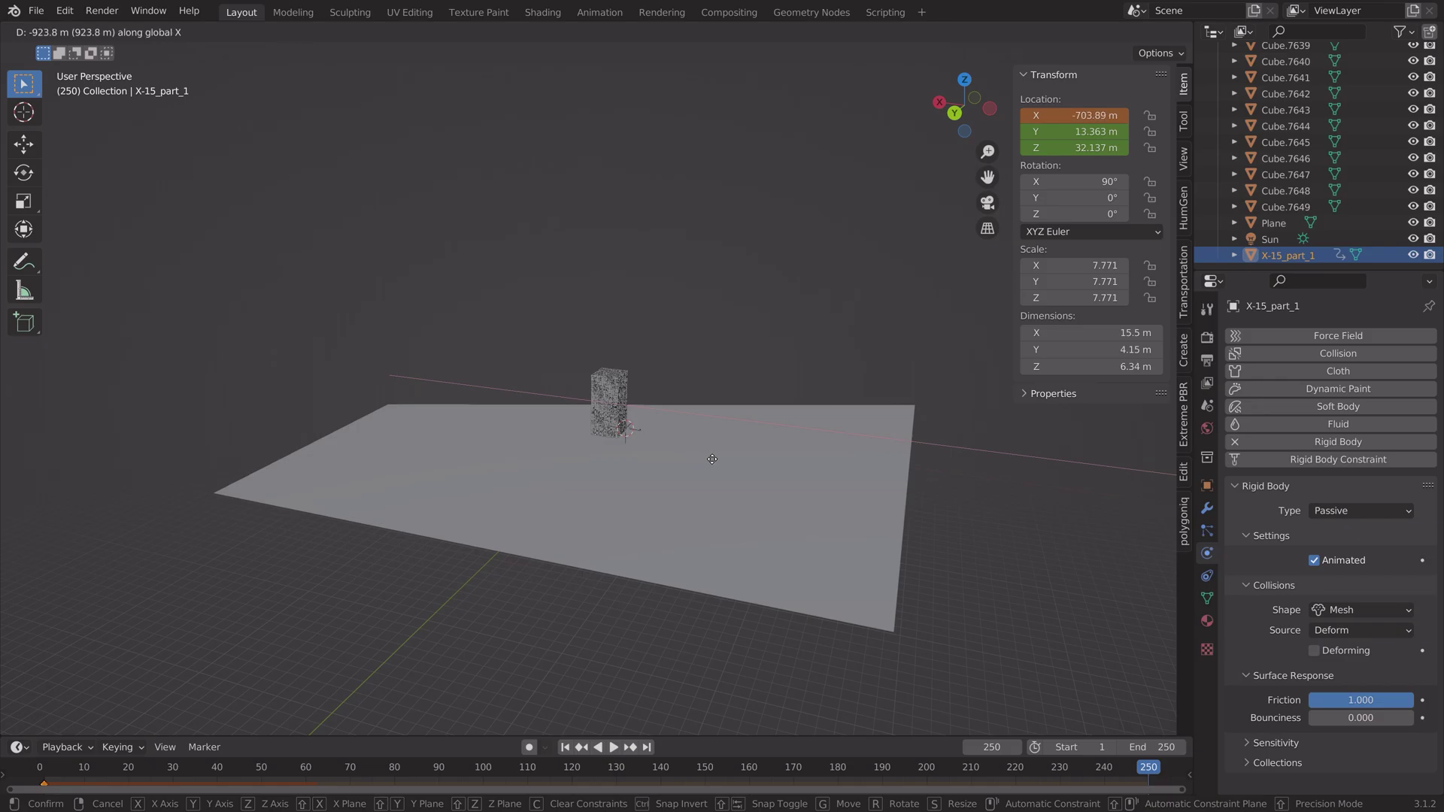
{"action": "left_click", "coordinate": [741, 470]}
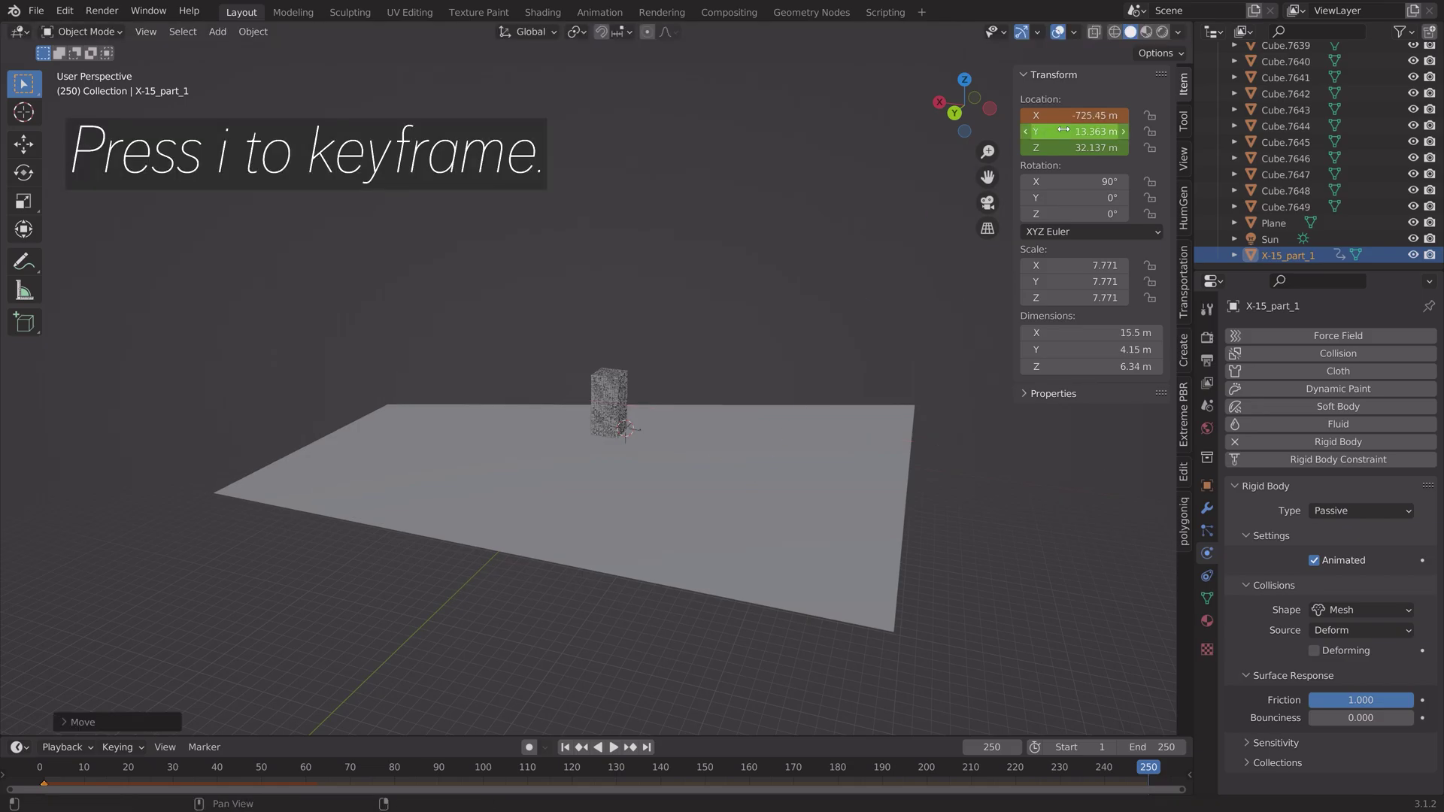
{"action": "key", "text": "i"}
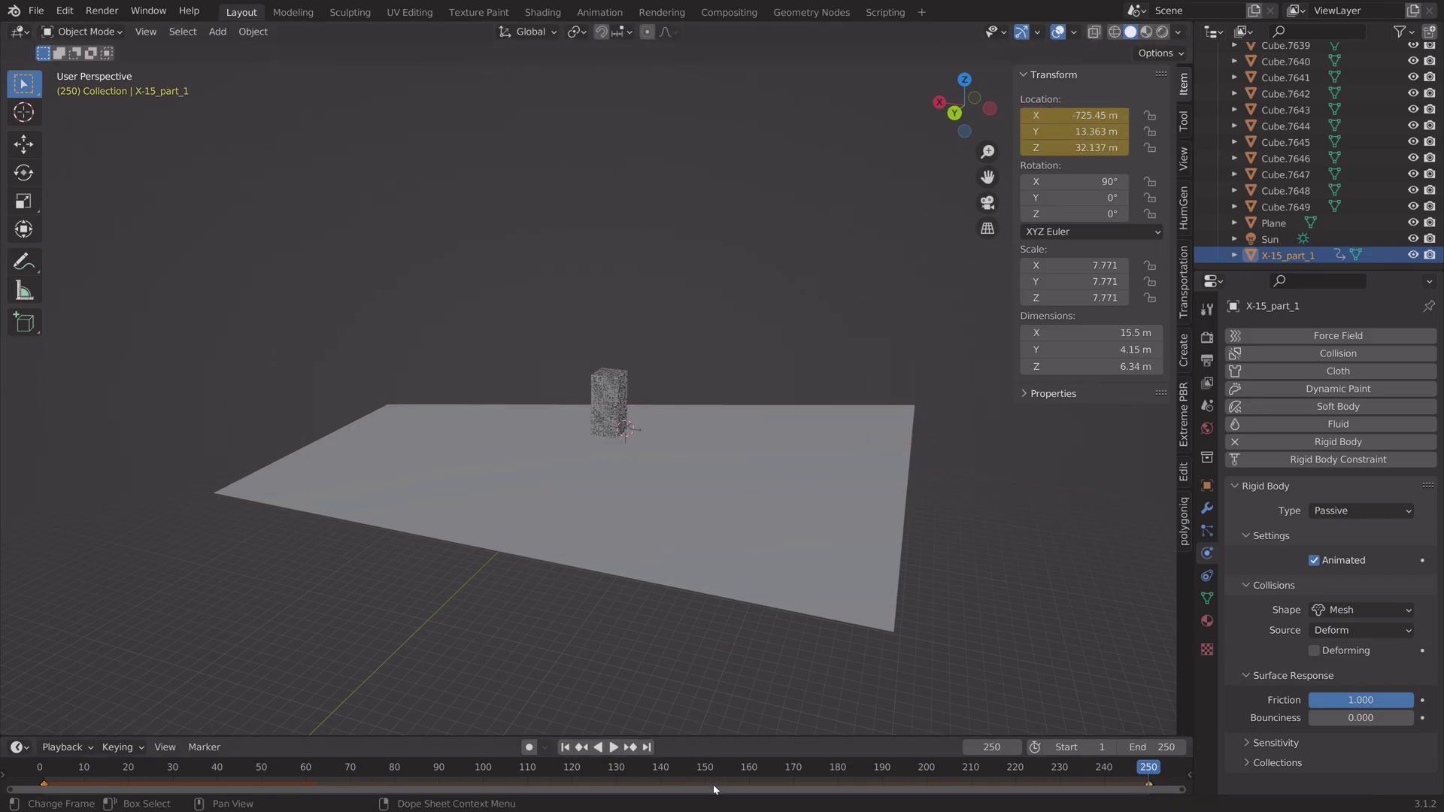
{"action": "key", "text": "t"}
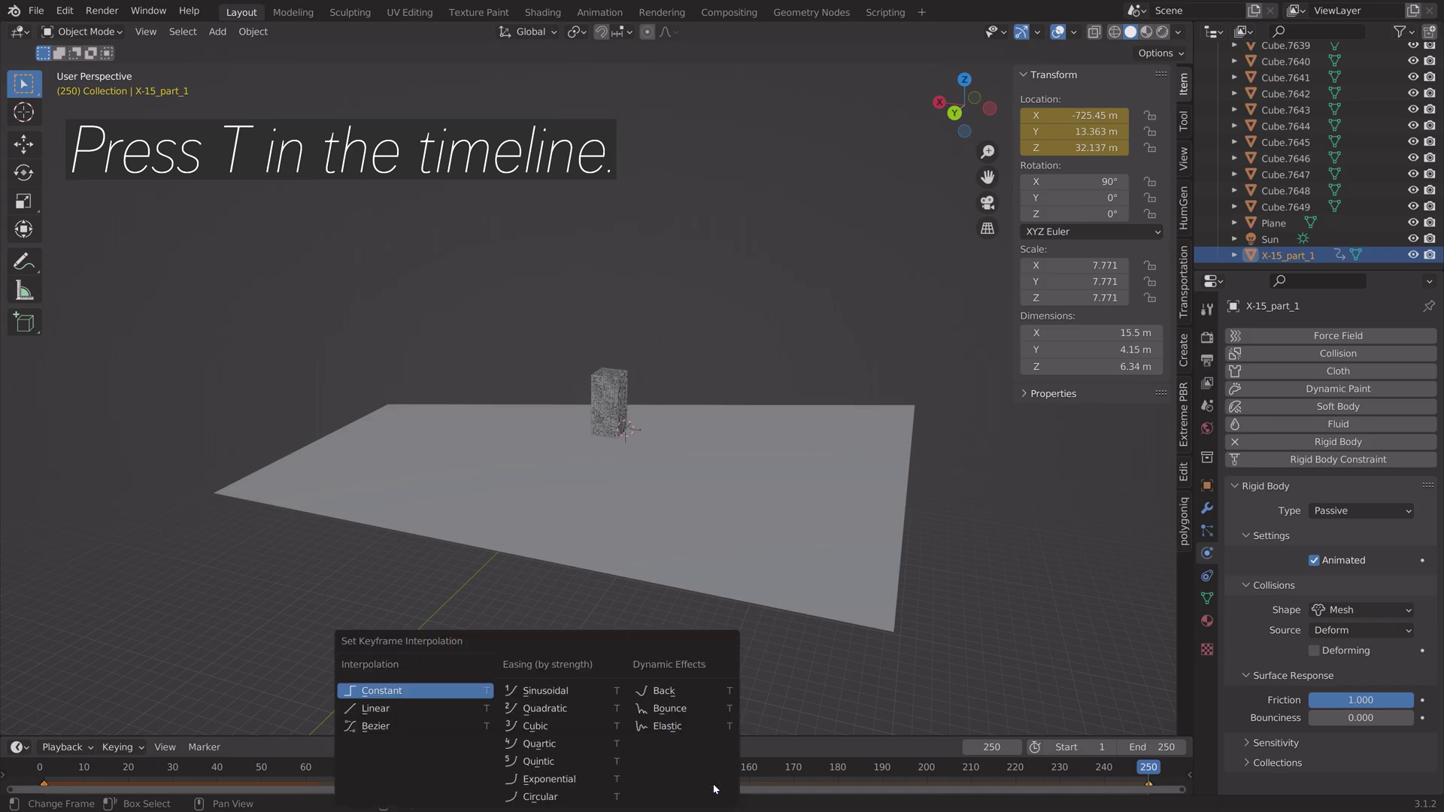
{"action": "left_click", "coordinate": [391, 714]}
Play the fly-through and stop back at frame 65
{"action": "key", "text": "space"}
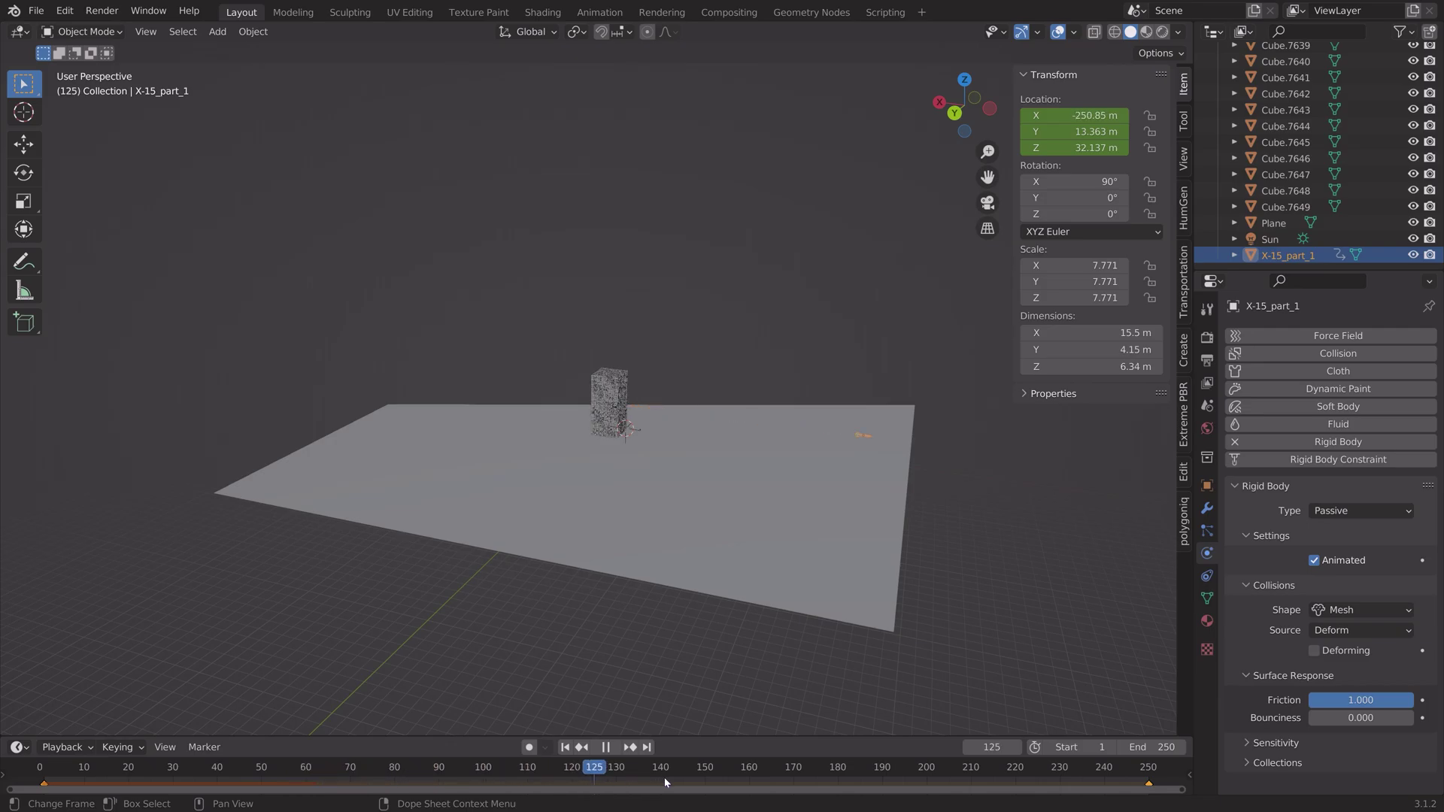
{"action": "left_click_drag", "start_coordinate": [856, 774], "coordinate": [327, 752]}
{"action": "key", "text": "space"}
Save as tut5.blend, delete the old rigid body bake, and save as tut6.blend
{"action": "key", "text": "ctrl+shift+s"}
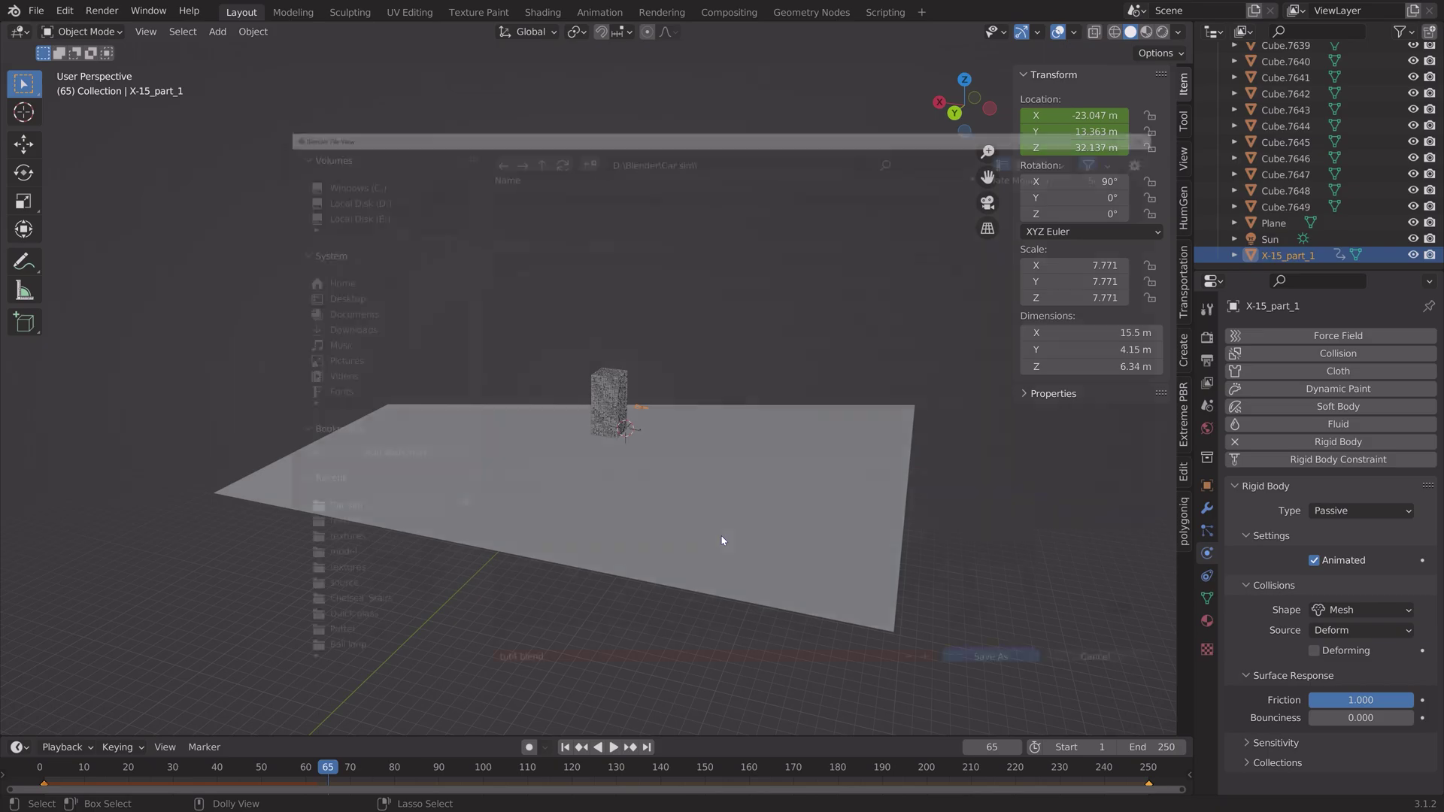
{"action": "left_click", "coordinate": [1005, 656]}
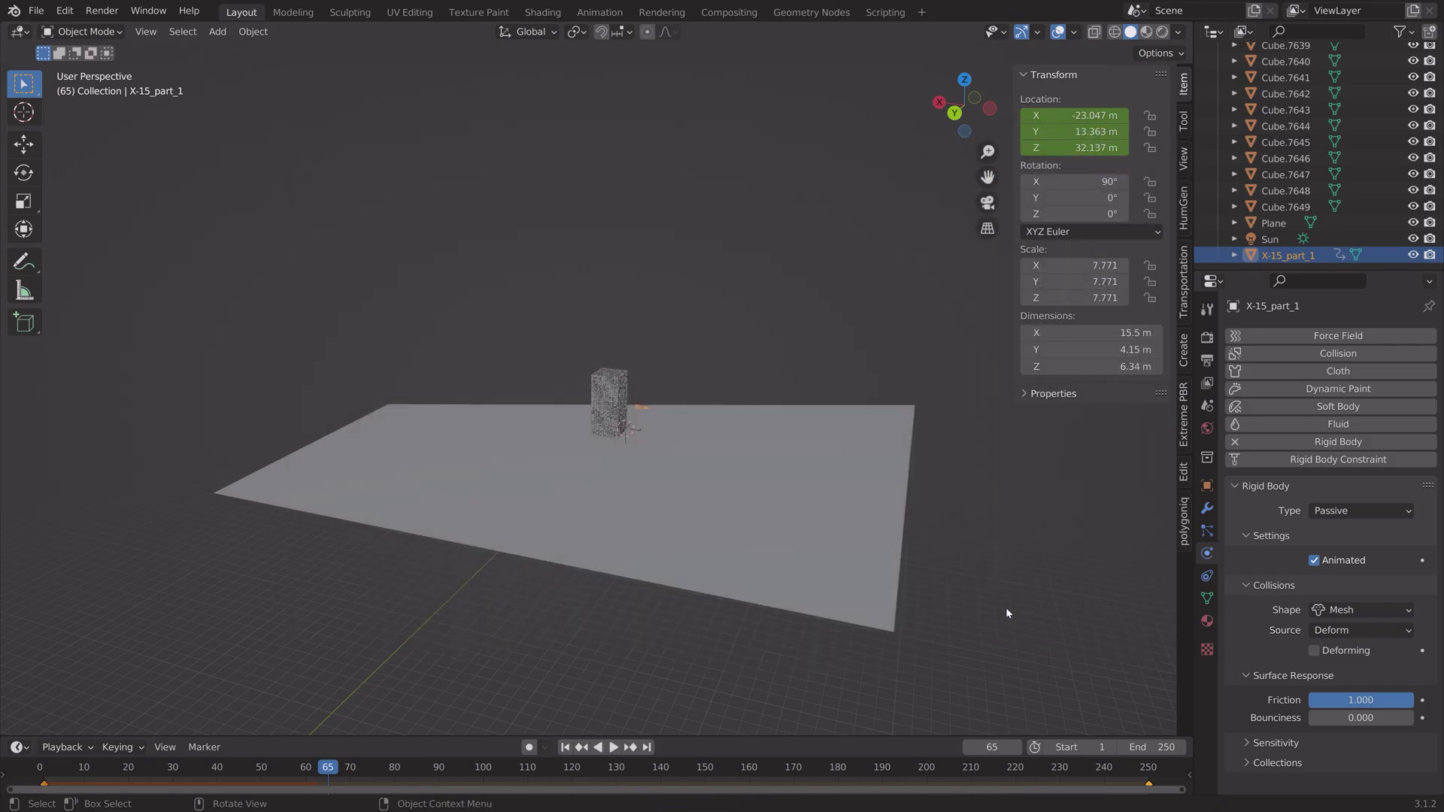
{"action": "left_click", "coordinate": [1206, 407]}
{"action": "scroll", "coordinate": [1281, 583], "scroll_direction": "down", "scroll_amount": 5}
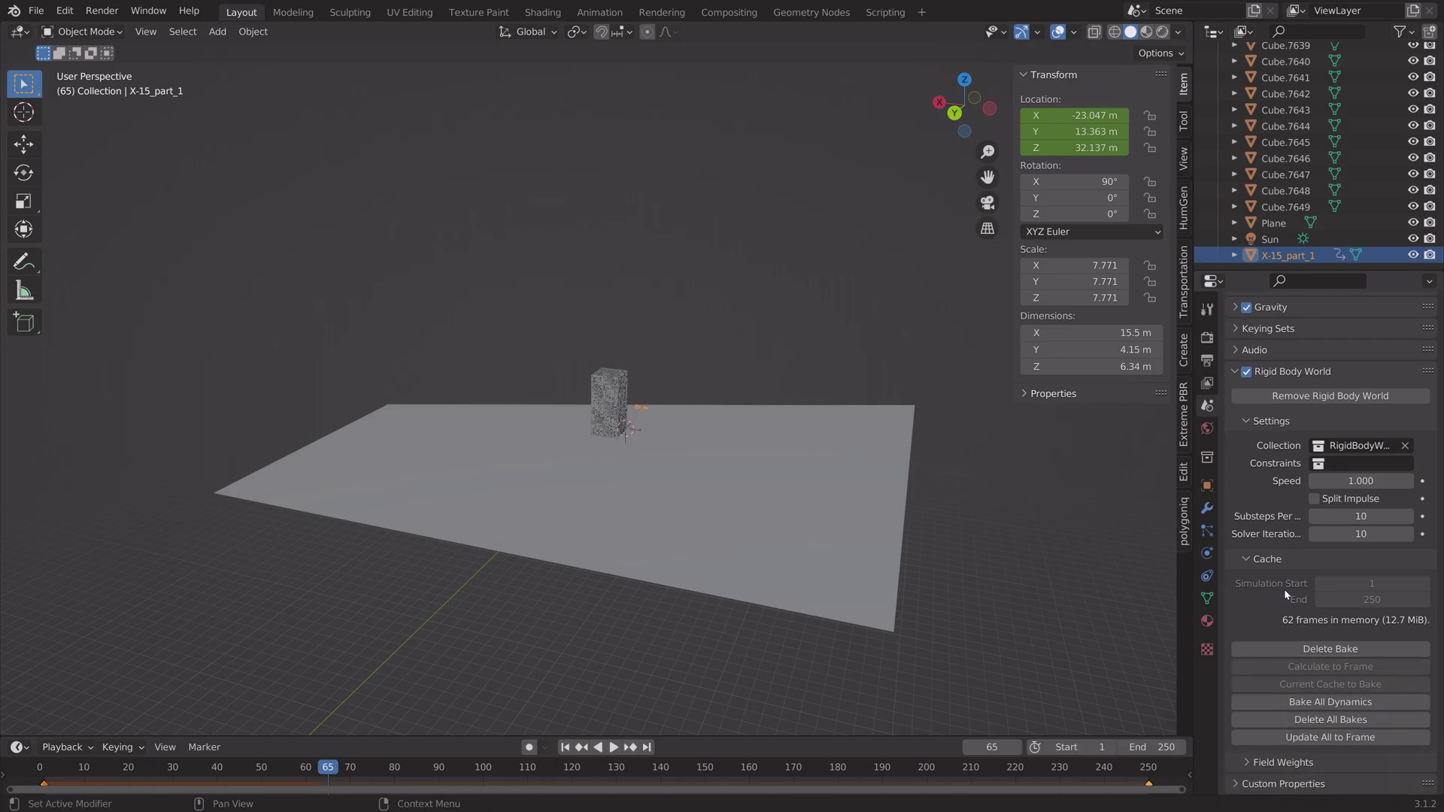
{"action": "left_click", "coordinate": [1312, 649]}
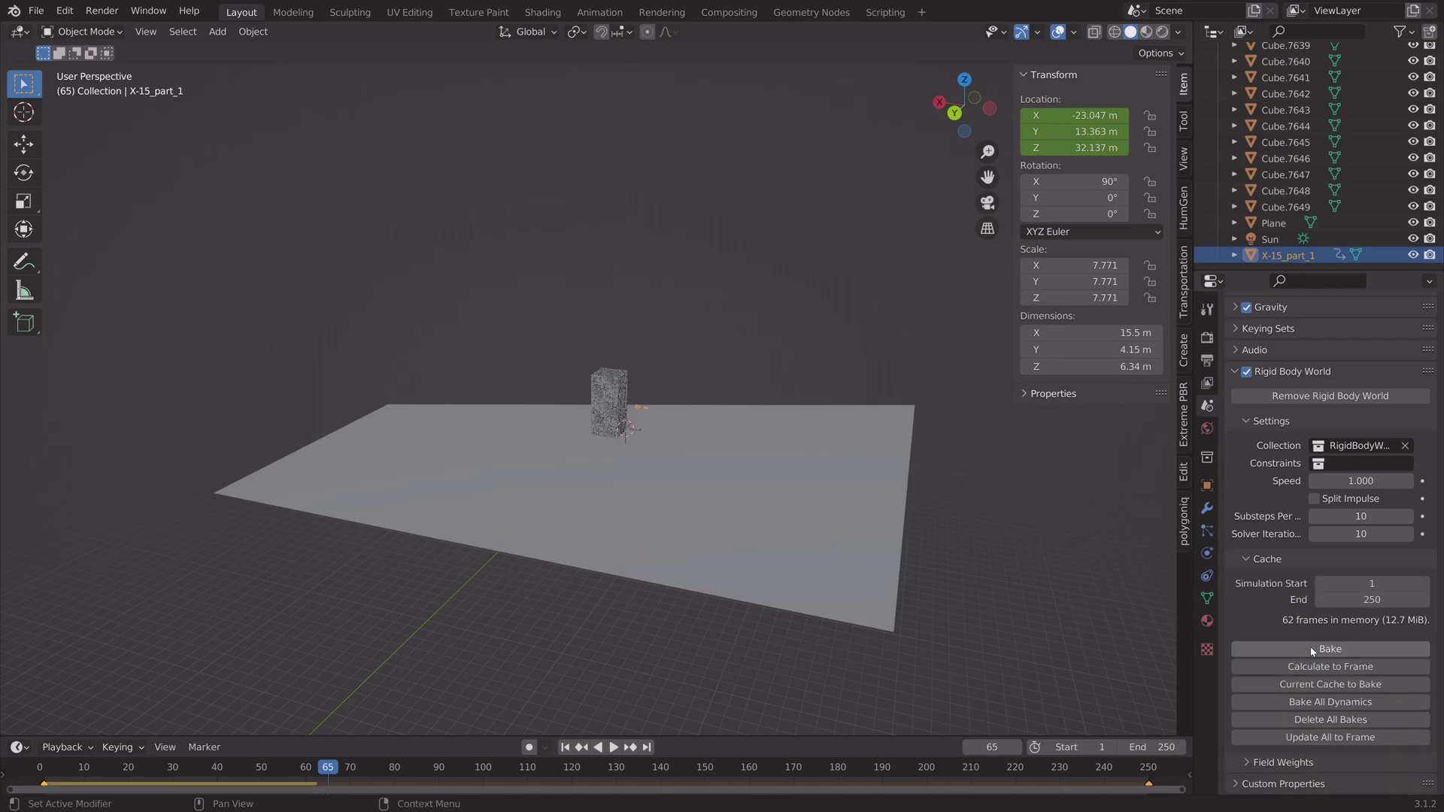
{"action": "key", "text": "ctrl+s"}
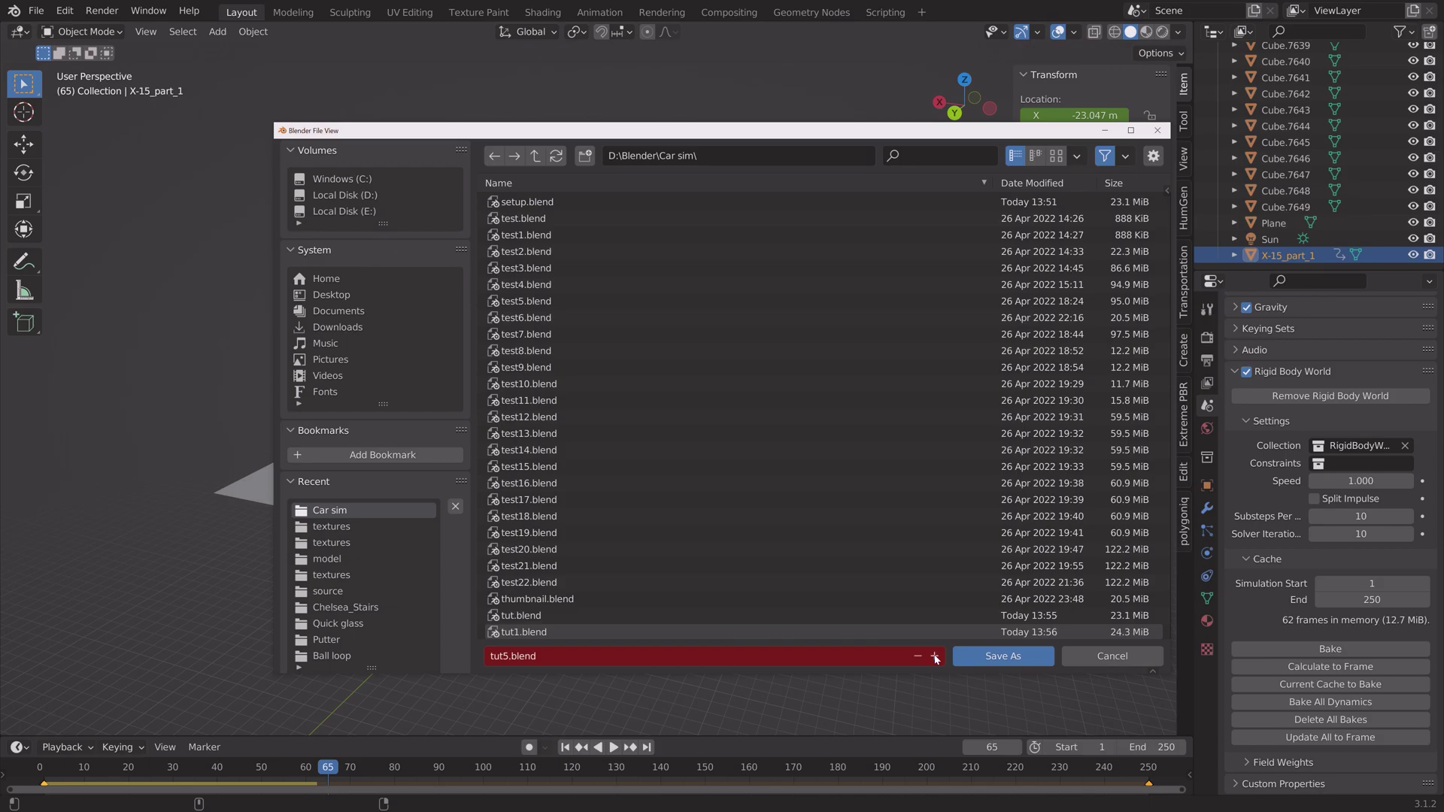
{"action": "key", "text": "Return"}
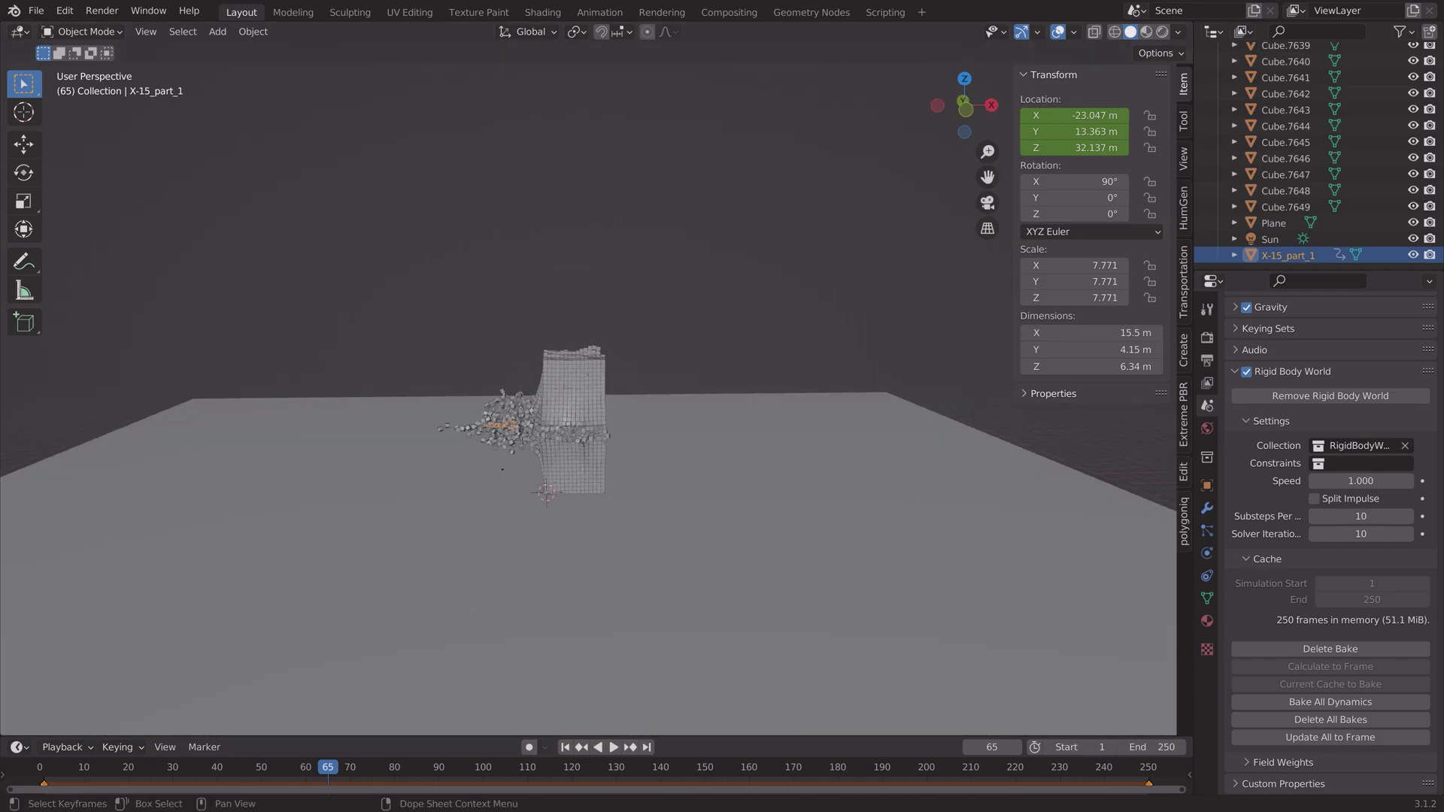
Play the baked crash, rewind to frame 40, and orbit around the tower
{"action": "key", "text": "space"}
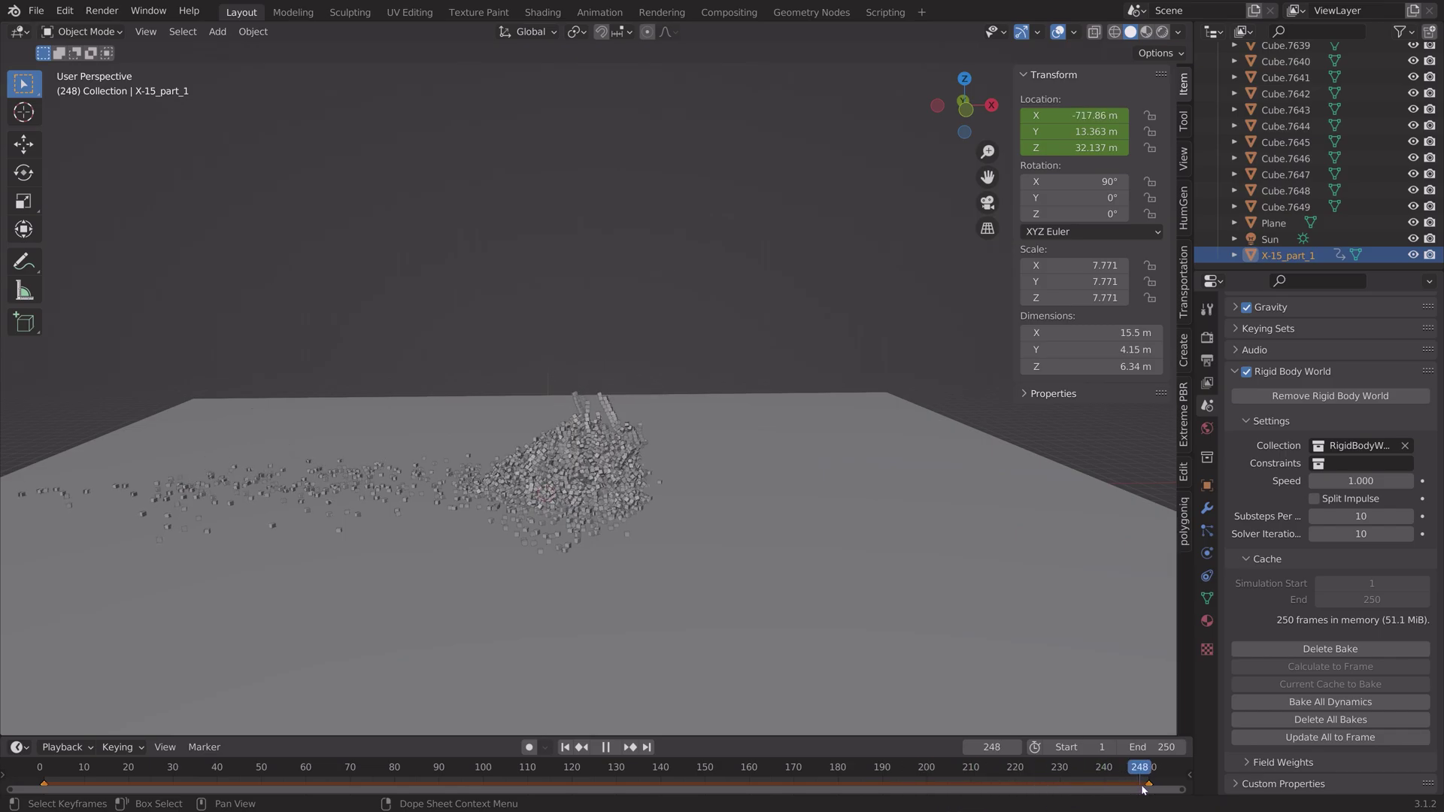
{"action": "left_click_drag", "start_coordinate": [1142, 789], "coordinate": [229, 759]}
{"action": "scroll", "coordinate": [535, 534], "scroll_direction": "up", "scroll_amount": 3}
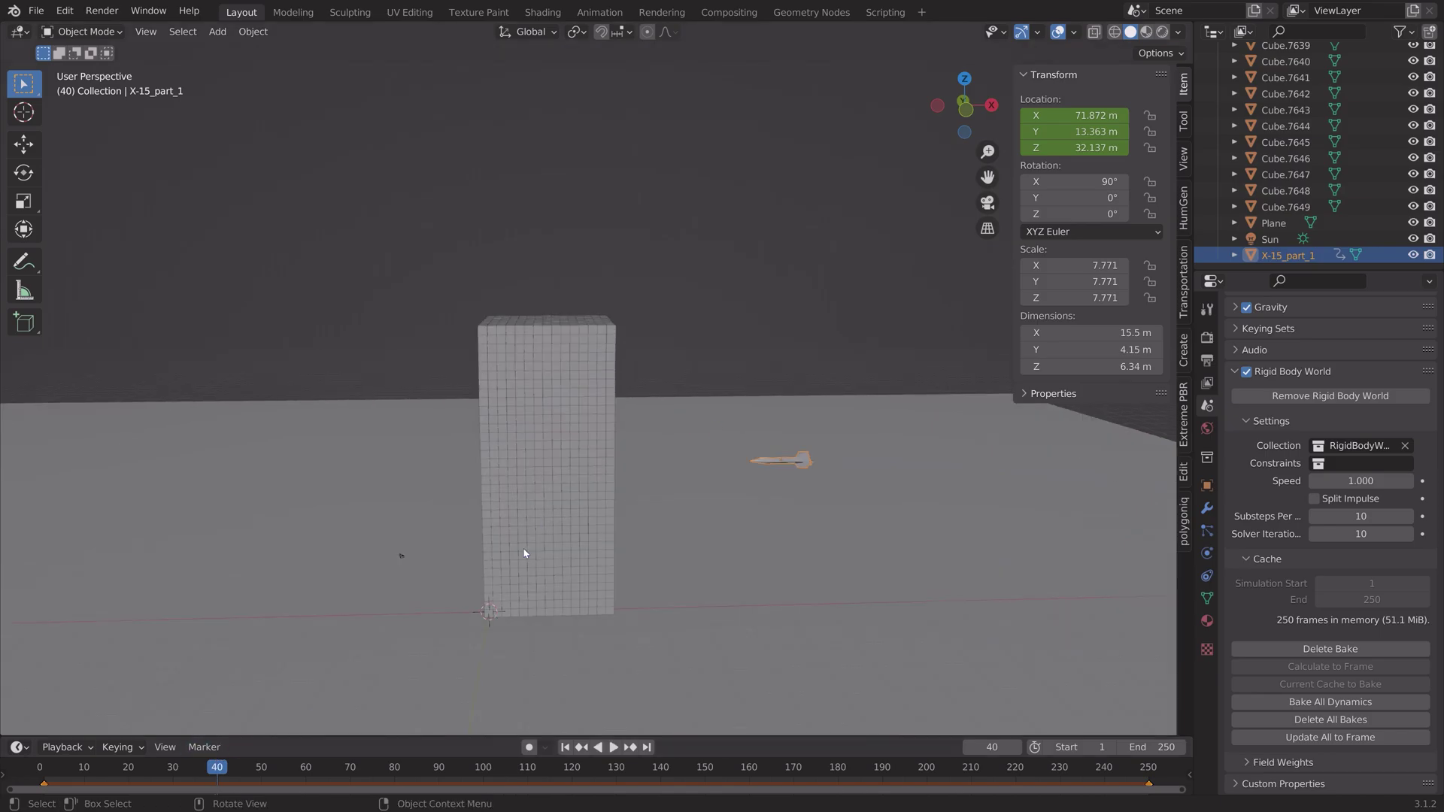
{"action": "middle_click_drag", "start_coordinate": [572, 531], "coordinate": [831, 525]}
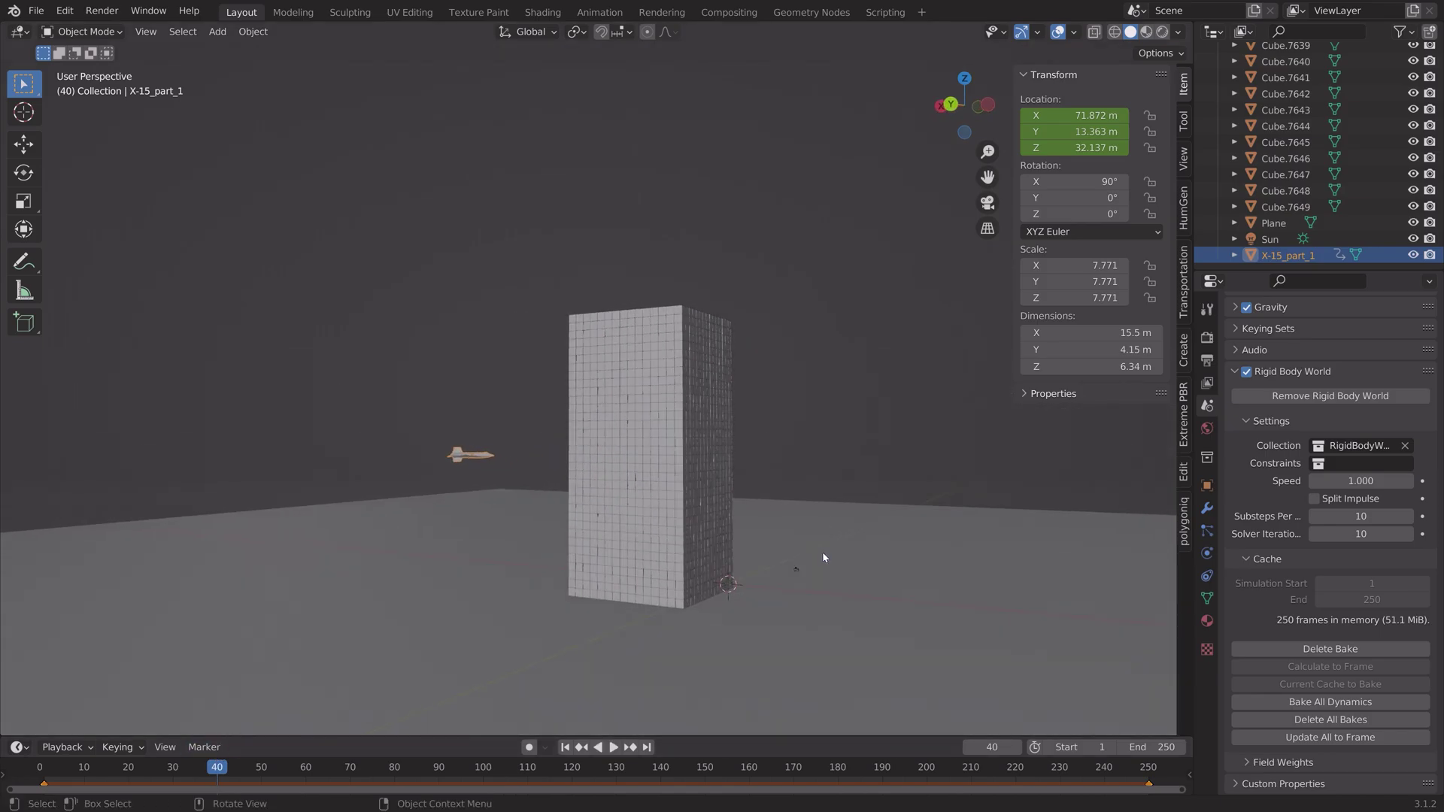
Save as tut7.blend and align the scene camera to the current view with Ctrl+Alt+Numpad0
{"action": "key", "text": "ctrl+shift+s"}
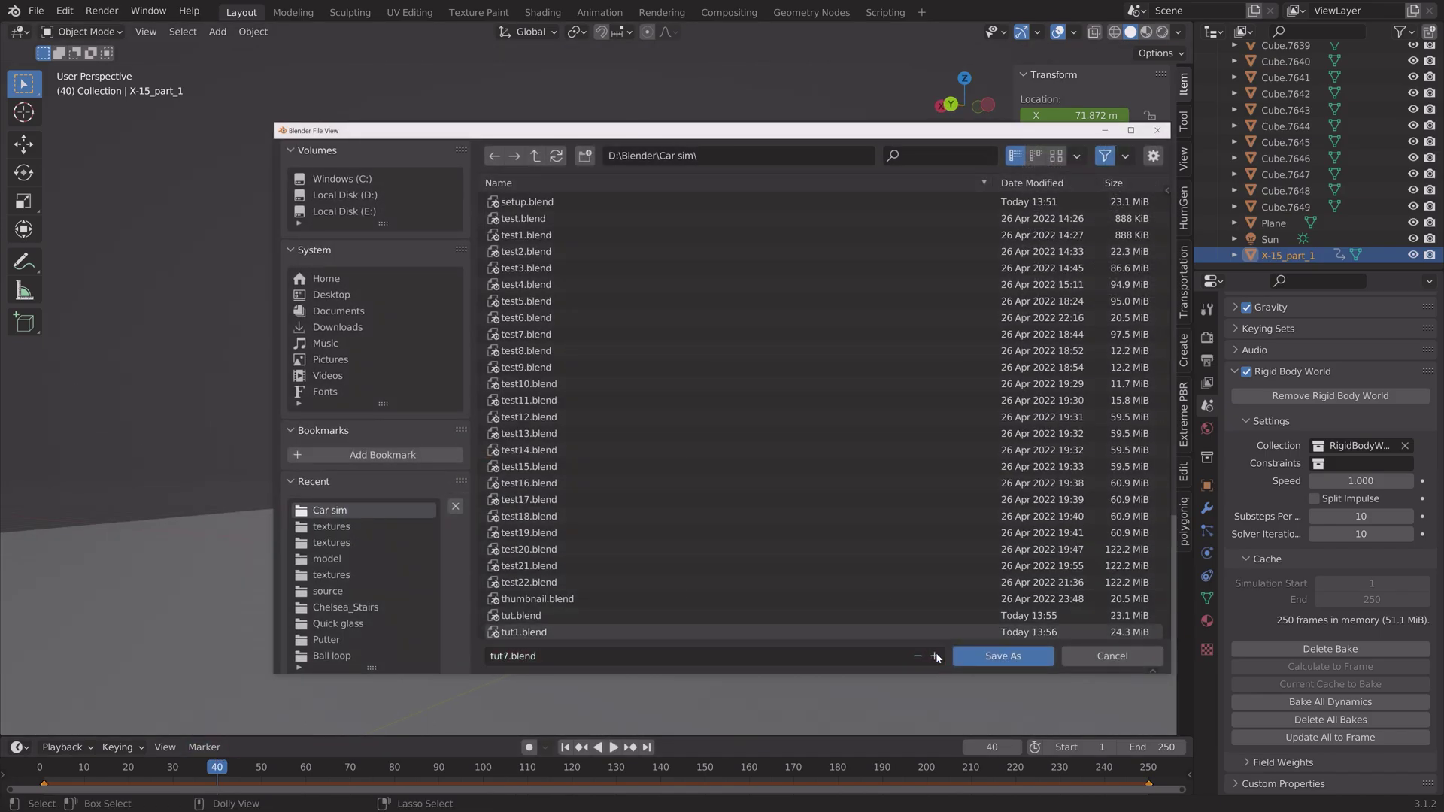
{"action": "left_click", "coordinate": [970, 651]}
{"action": "scroll", "coordinate": [734, 500], "scroll_direction": "down", "scroll_amount": 3}
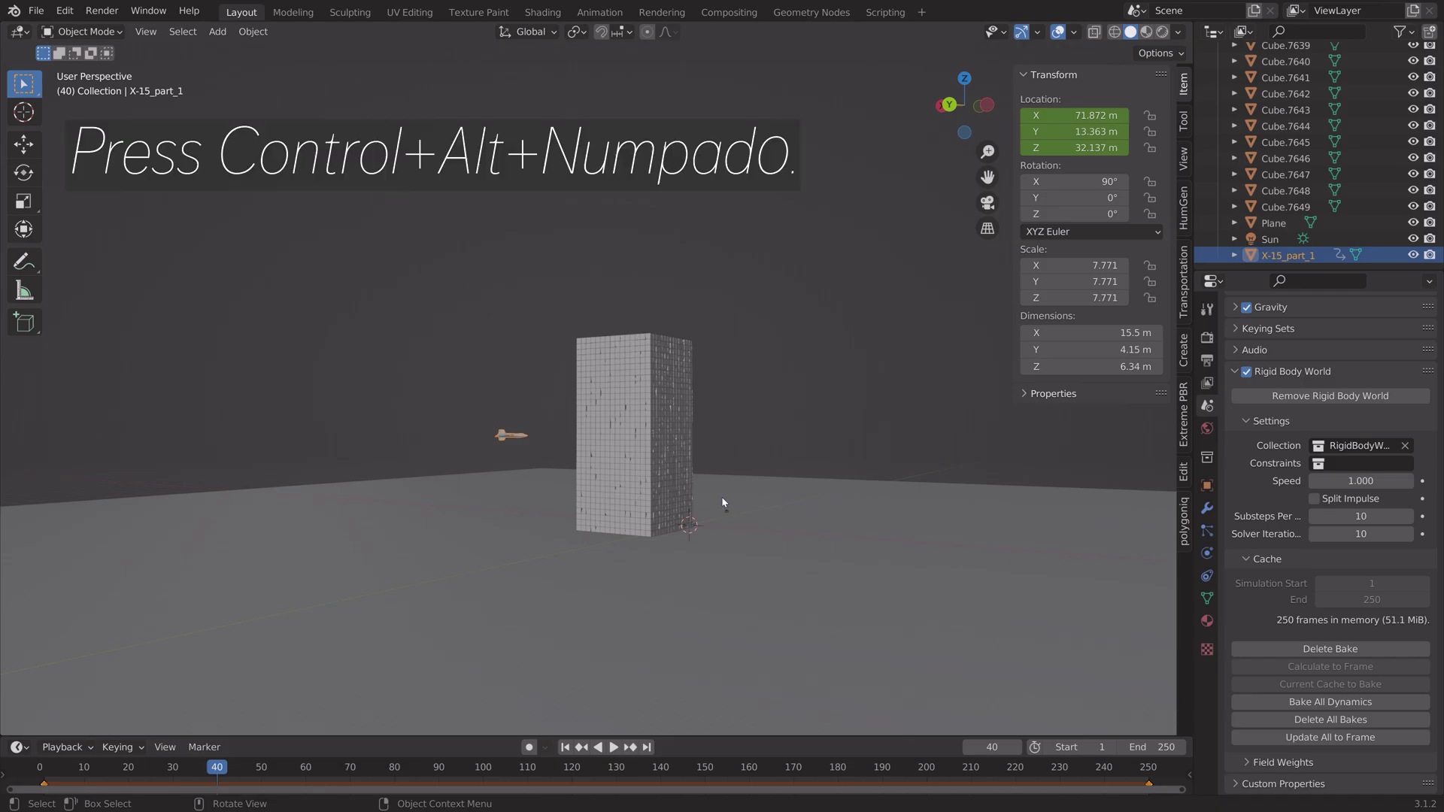
{"action": "key", "text": "ctrl+alt+KP_0"}
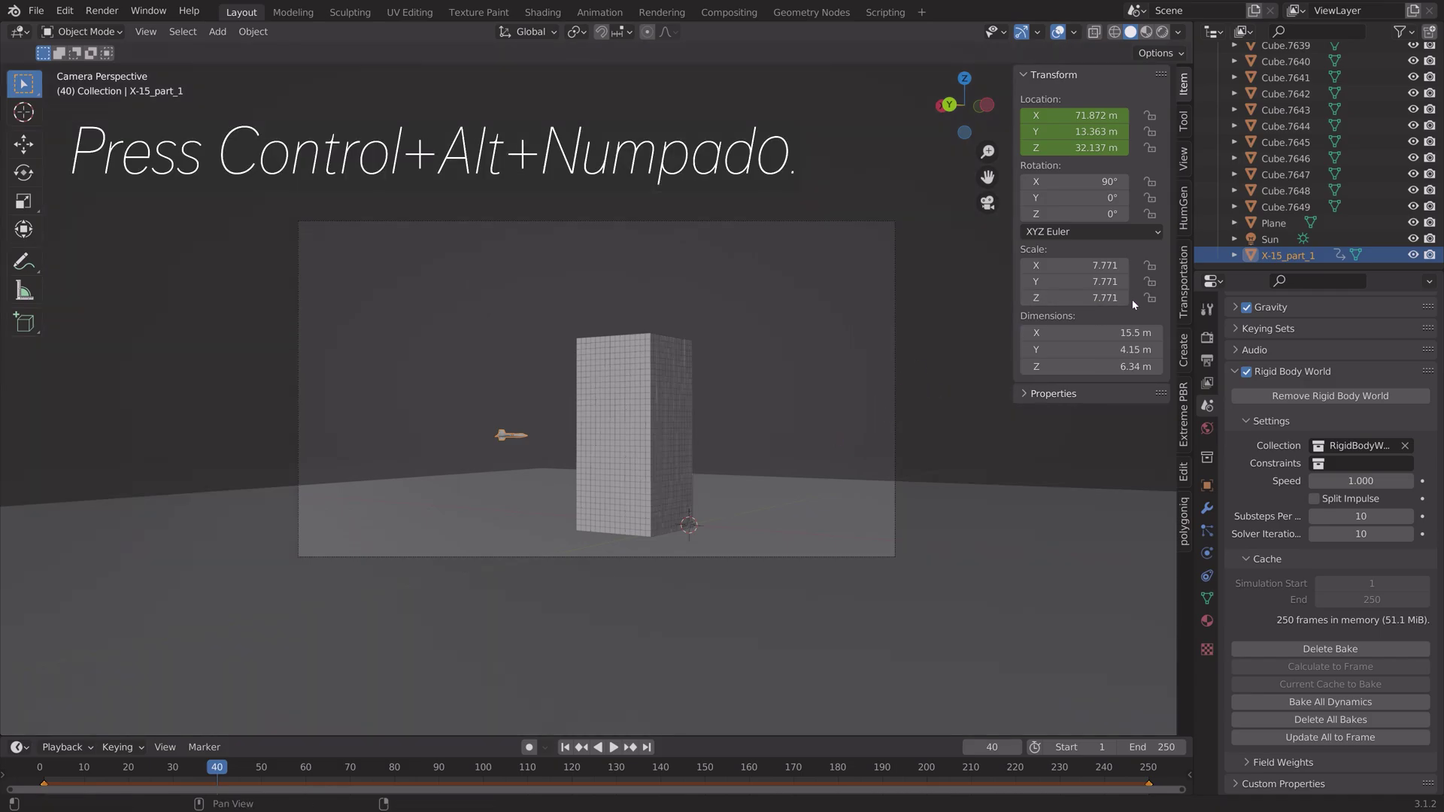
Enable Lock Camera to View and pan the camera to reframe the tower
{"action": "left_click", "coordinate": [895, 221]}
{"action": "left_click", "coordinate": [1184, 164]}
{"action": "left_click", "coordinate": [1087, 277]}
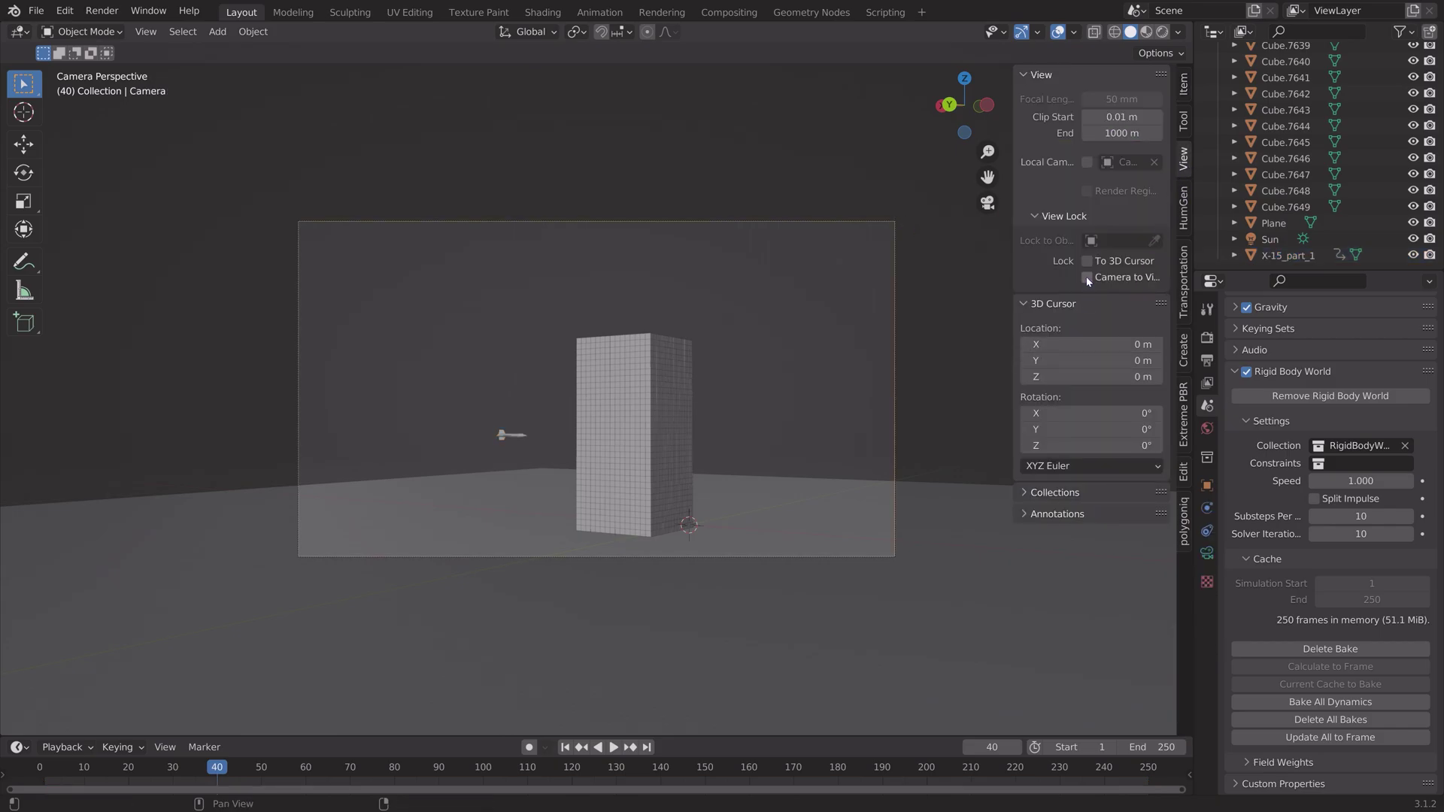
{"action": "middle_click_drag", "start_coordinate": [866, 386], "coordinate": [837, 345], "text": "shift"}
Play the animation, then scrub from frame 6 forward through the tower collapse
{"action": "key", "text": "space"}
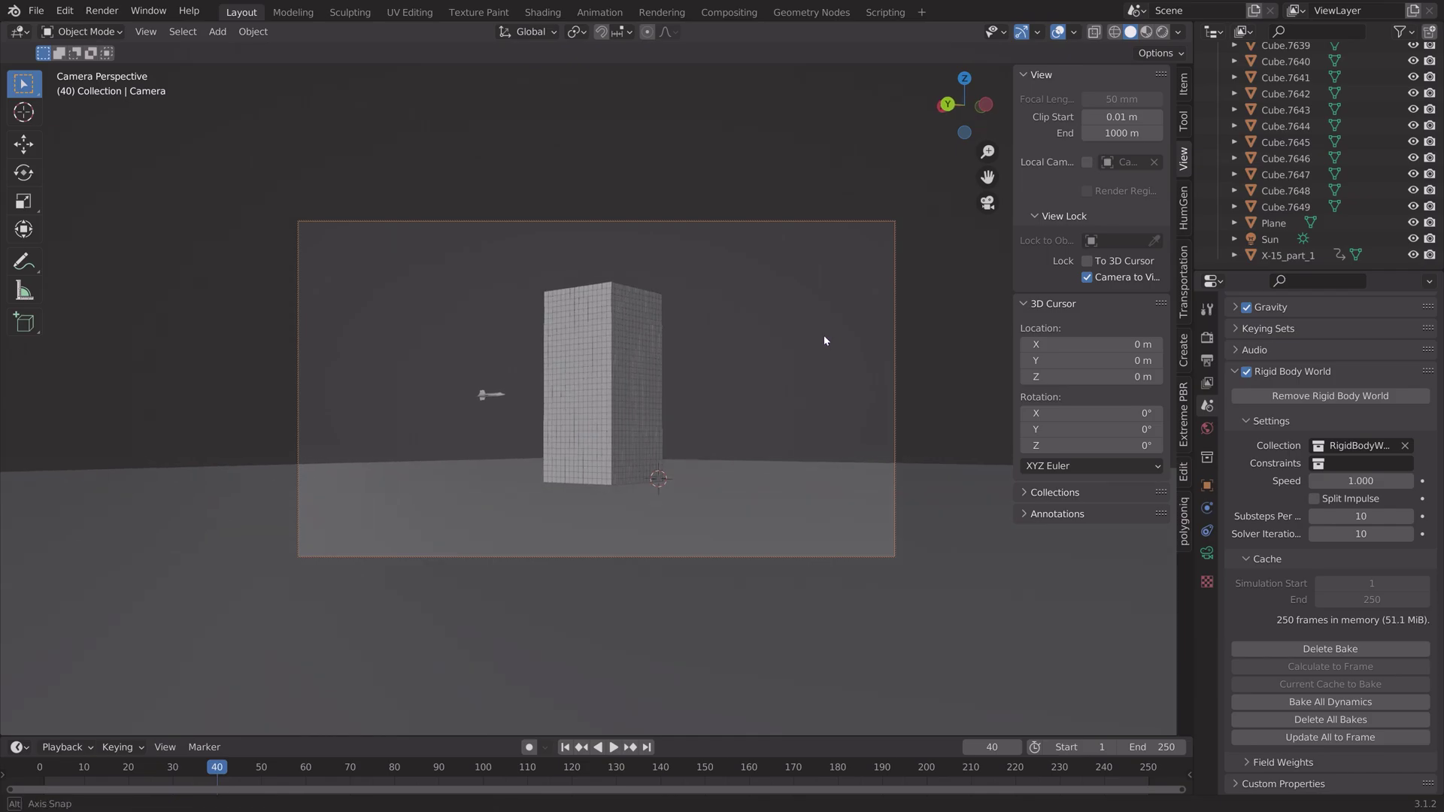
{"action": "left_click", "coordinate": [102, 766]}
{"action": "left_click_drag", "start_coordinate": [102, 765], "coordinate": [67, 766]}
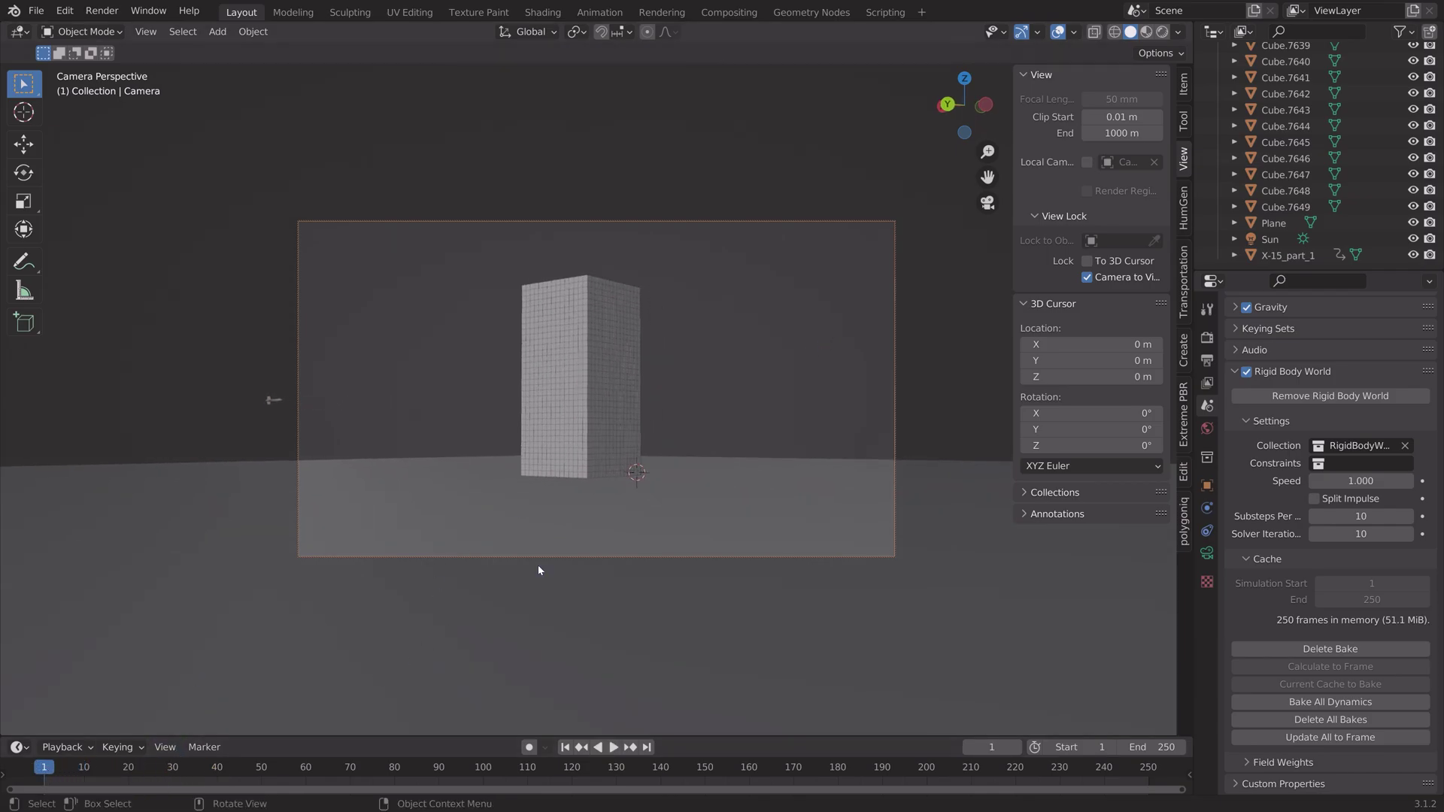
{"action": "left_click_drag", "start_coordinate": [220, 767], "coordinate": [354, 774]}
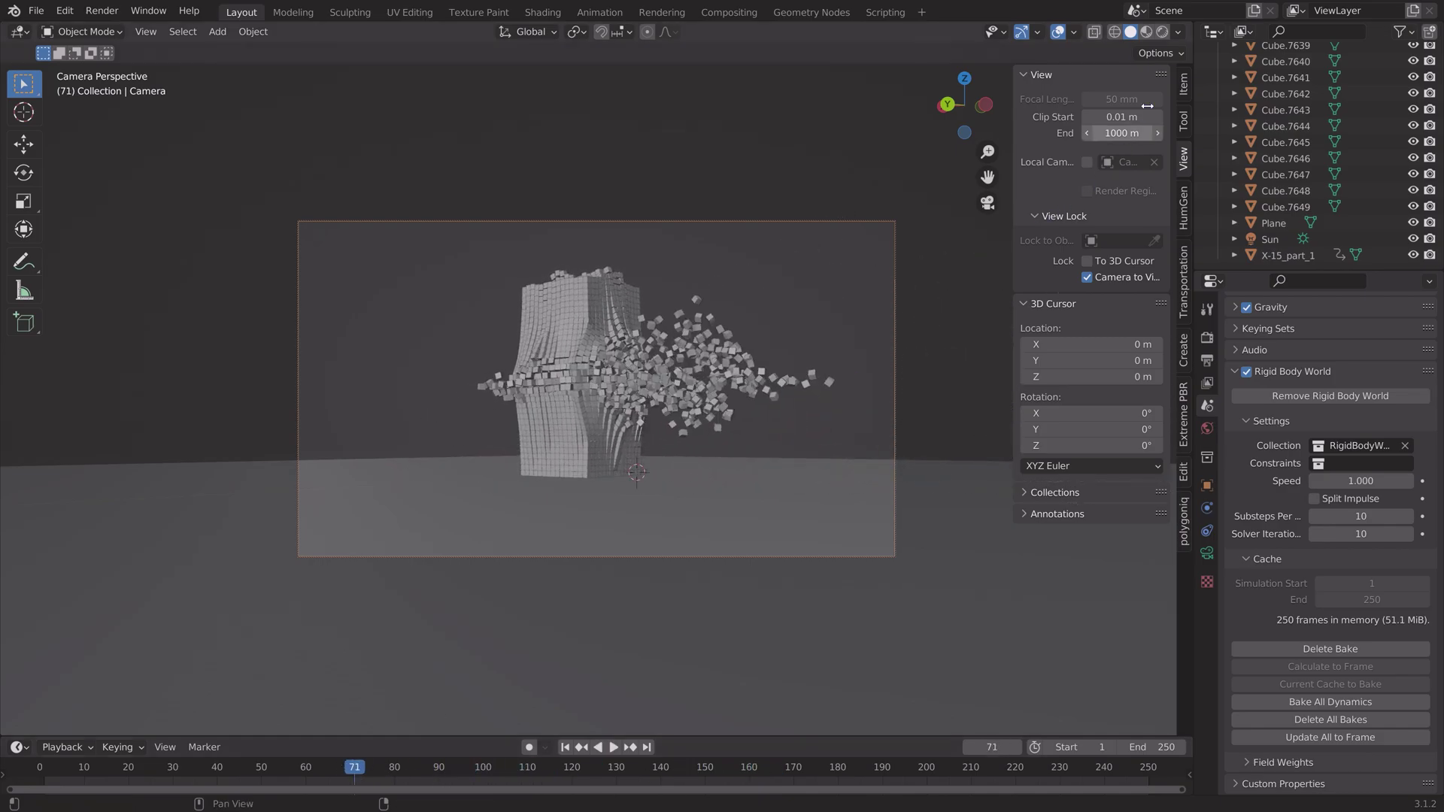
Keyframe the camera's location and rotation at frame 71, then go to frame 151
{"action": "left_click", "coordinate": [1184, 84]}
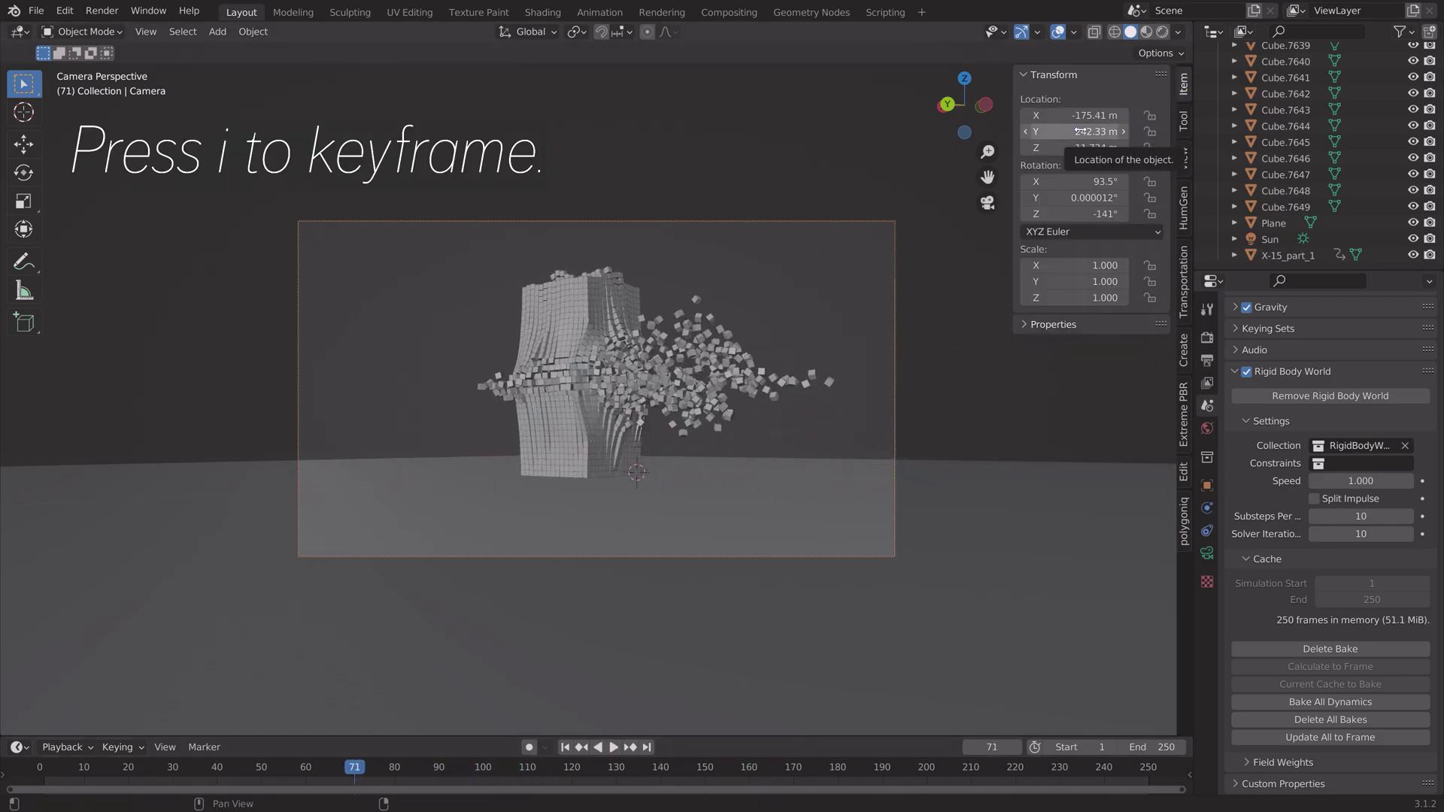
{"action": "key", "text": "i"}
{"action": "key", "text": "i"}
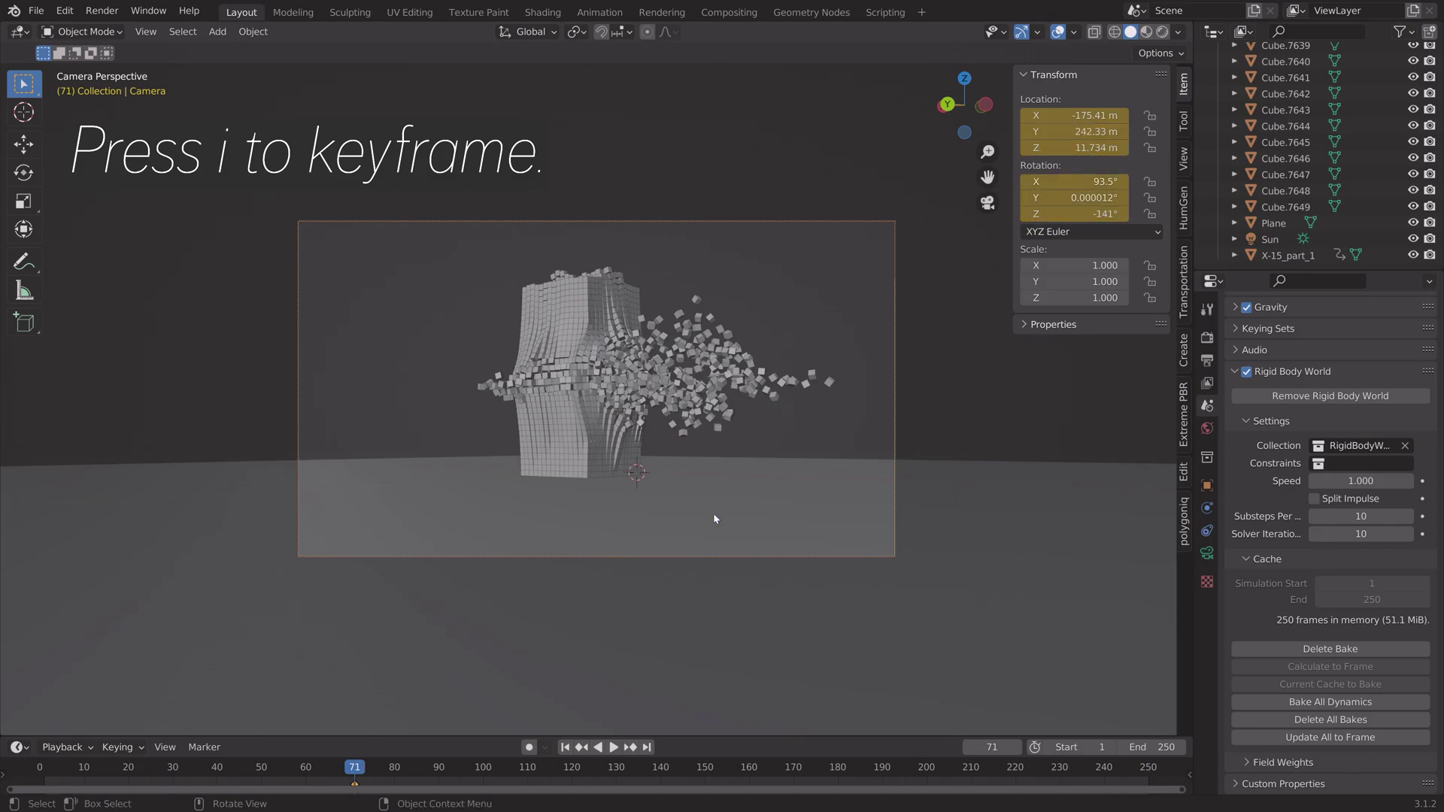
{"action": "key", "text": "space"}
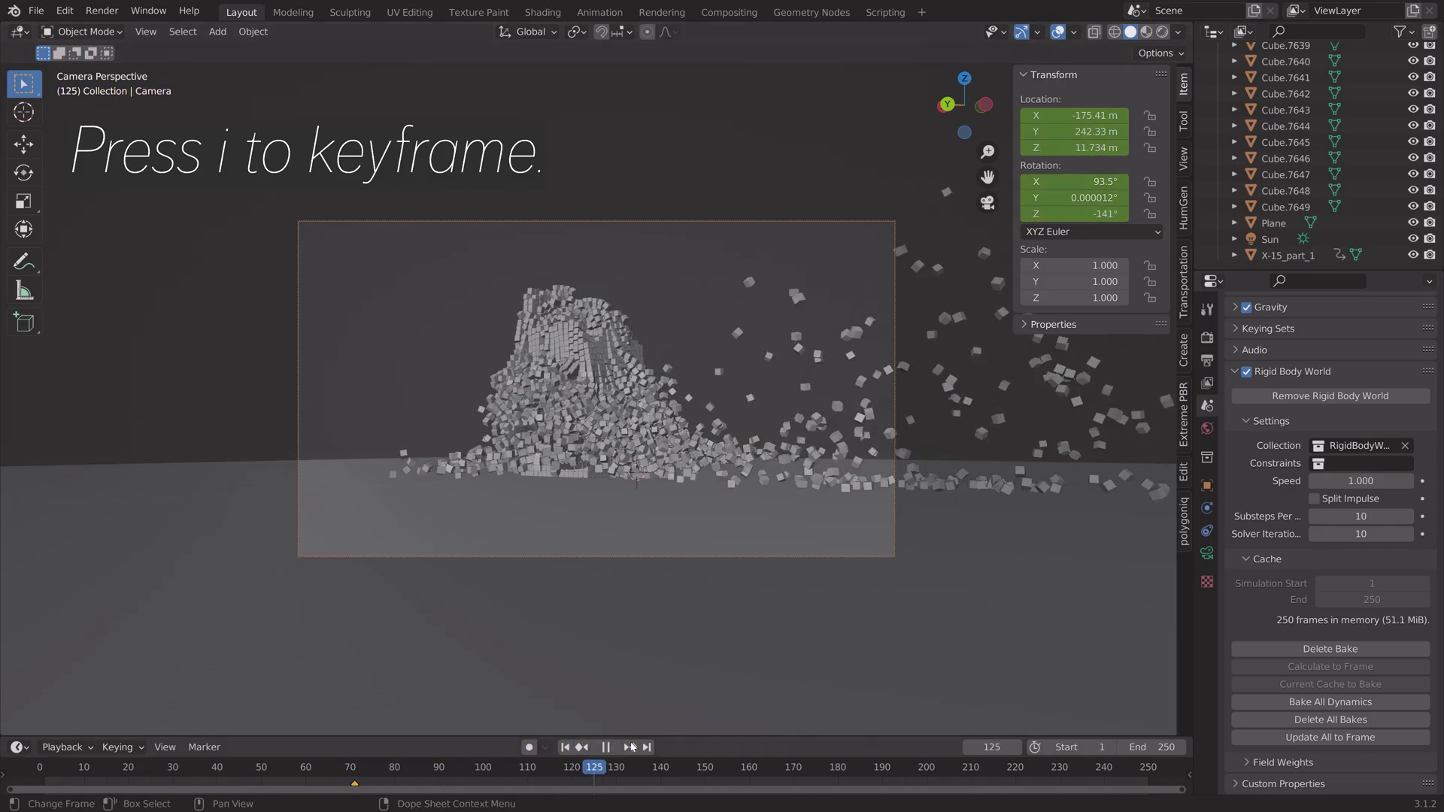
{"action": "key", "text": "space"}
{"action": "left_click_drag", "start_coordinate": [782, 743], "coordinate": [710, 746]}
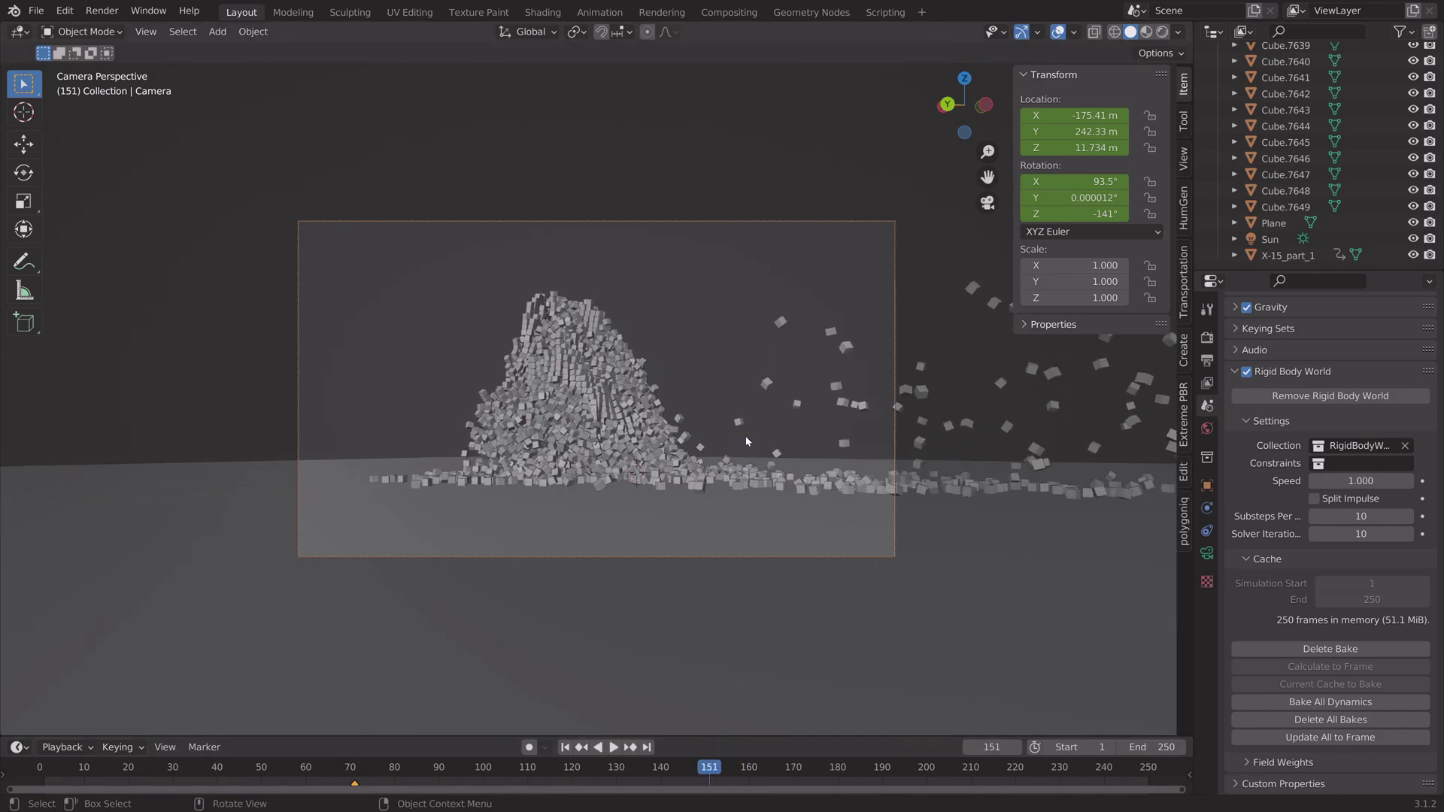
Pull the camera back, tilt it down, and keyframe it at frame 151
{"action": "key", "text": "g"}
{"action": "key", "text": "z"}
{"action": "key", "text": "z"}
{"action": "left_click", "coordinate": [793, 352]}
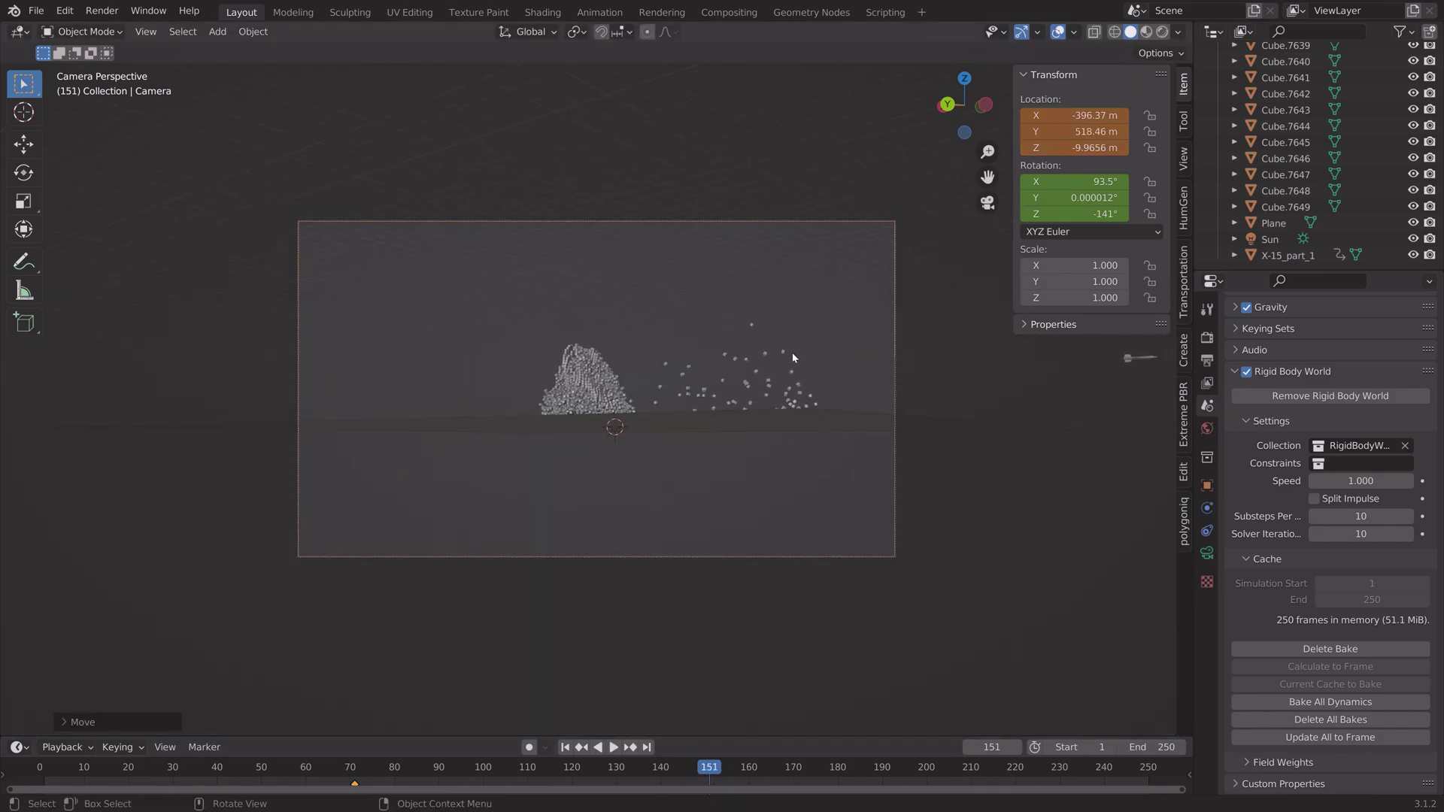
{"action": "middle_click_drag", "start_coordinate": [792, 352], "coordinate": [724, 362]}
{"action": "scroll", "coordinate": [793, 382], "scroll_direction": "up", "scroll_amount": 3}
{"action": "key", "text": "i"}
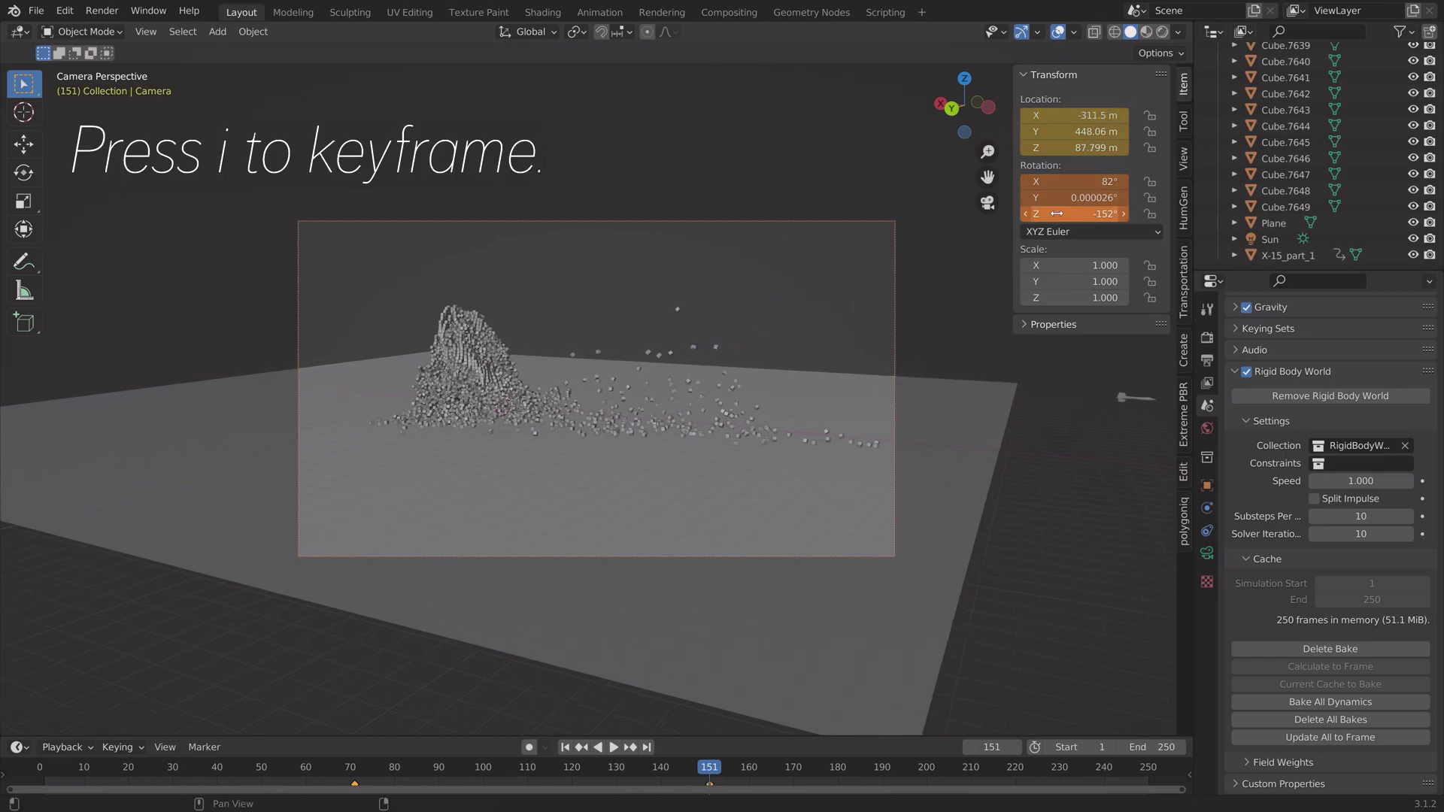
{"action": "left_click_drag", "start_coordinate": [705, 772], "coordinate": [1127, 748]}
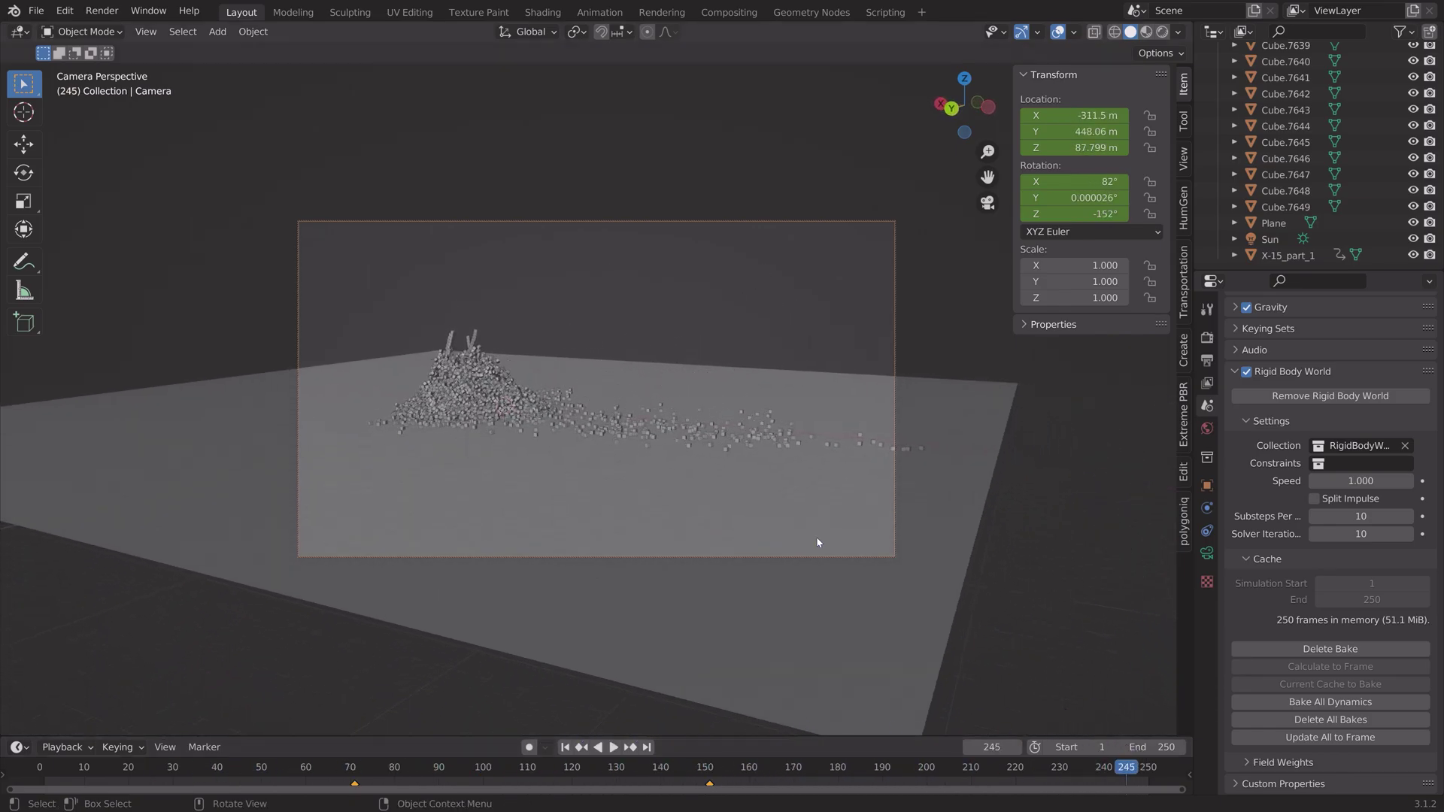
Reframe and keyframe the camera at frame 245, then save as tut8.blend
{"action": "middle_click_drag", "start_coordinate": [815, 542], "coordinate": [775, 511], "text": "shift"}
{"action": "key", "text": "i"}
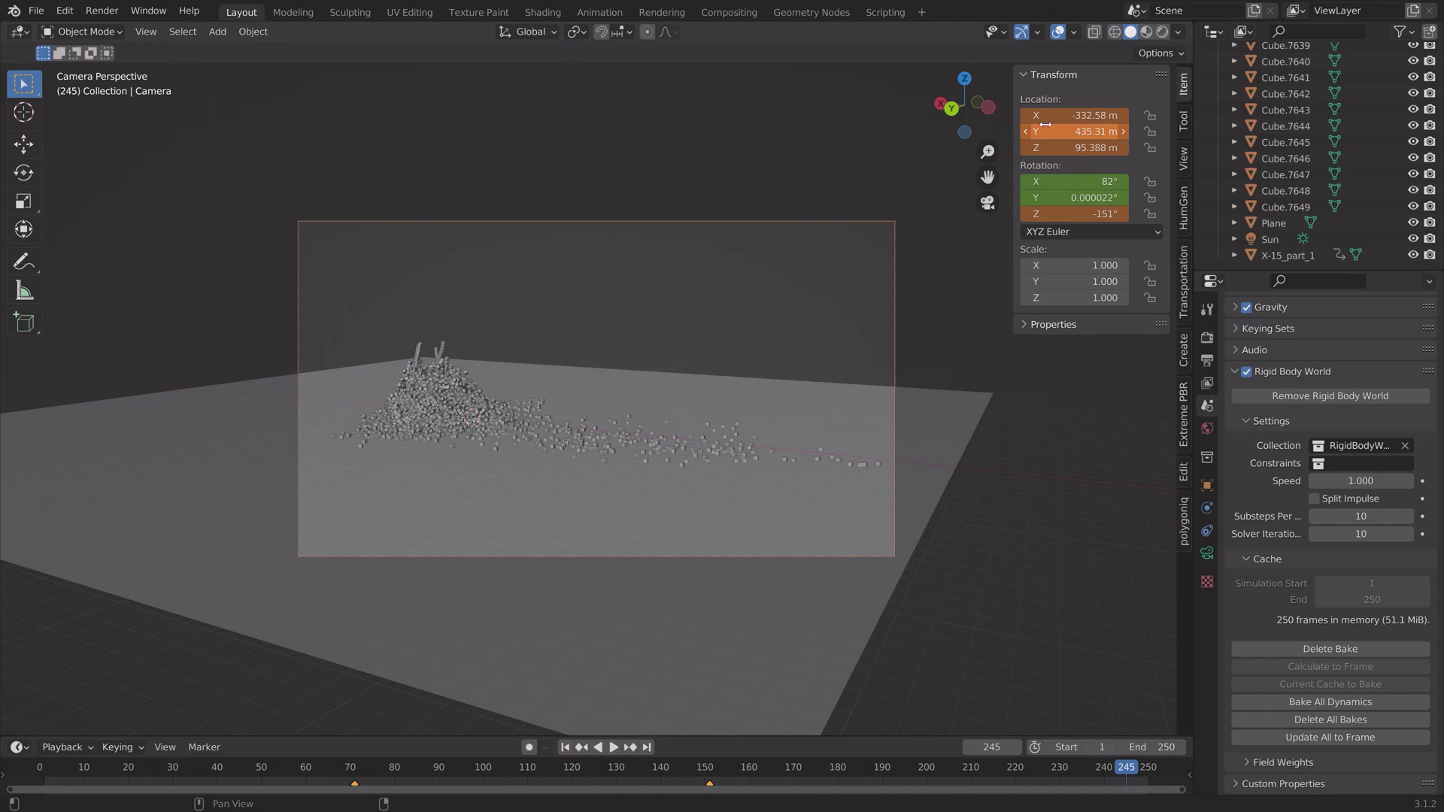
{"action": "key", "text": "i"}
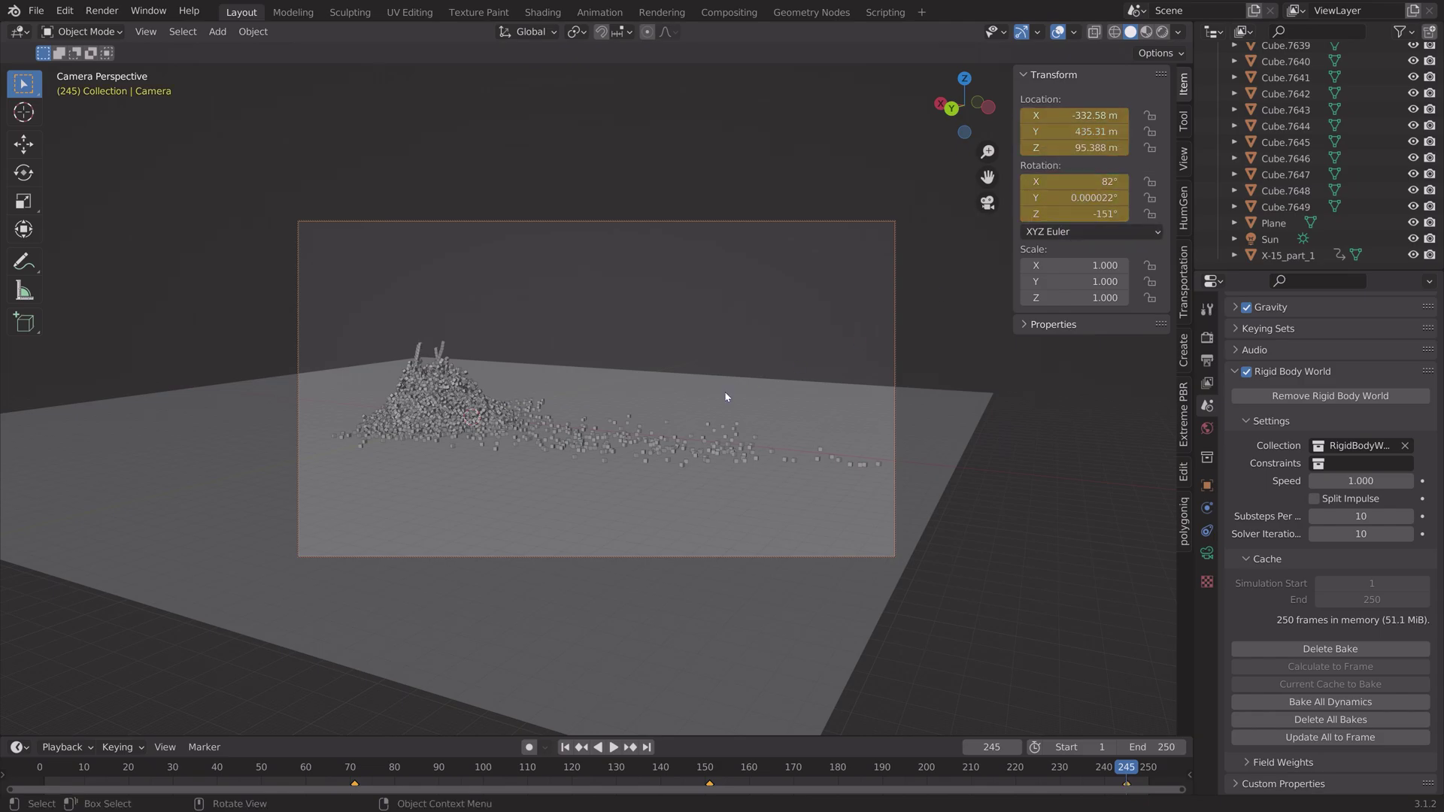
{"action": "key", "text": "ctrl+shift+s"}
{"action": "key", "text": "Return"}
Switch the viewport to Rendered shading
{"action": "left_click", "coordinate": [1184, 158]}
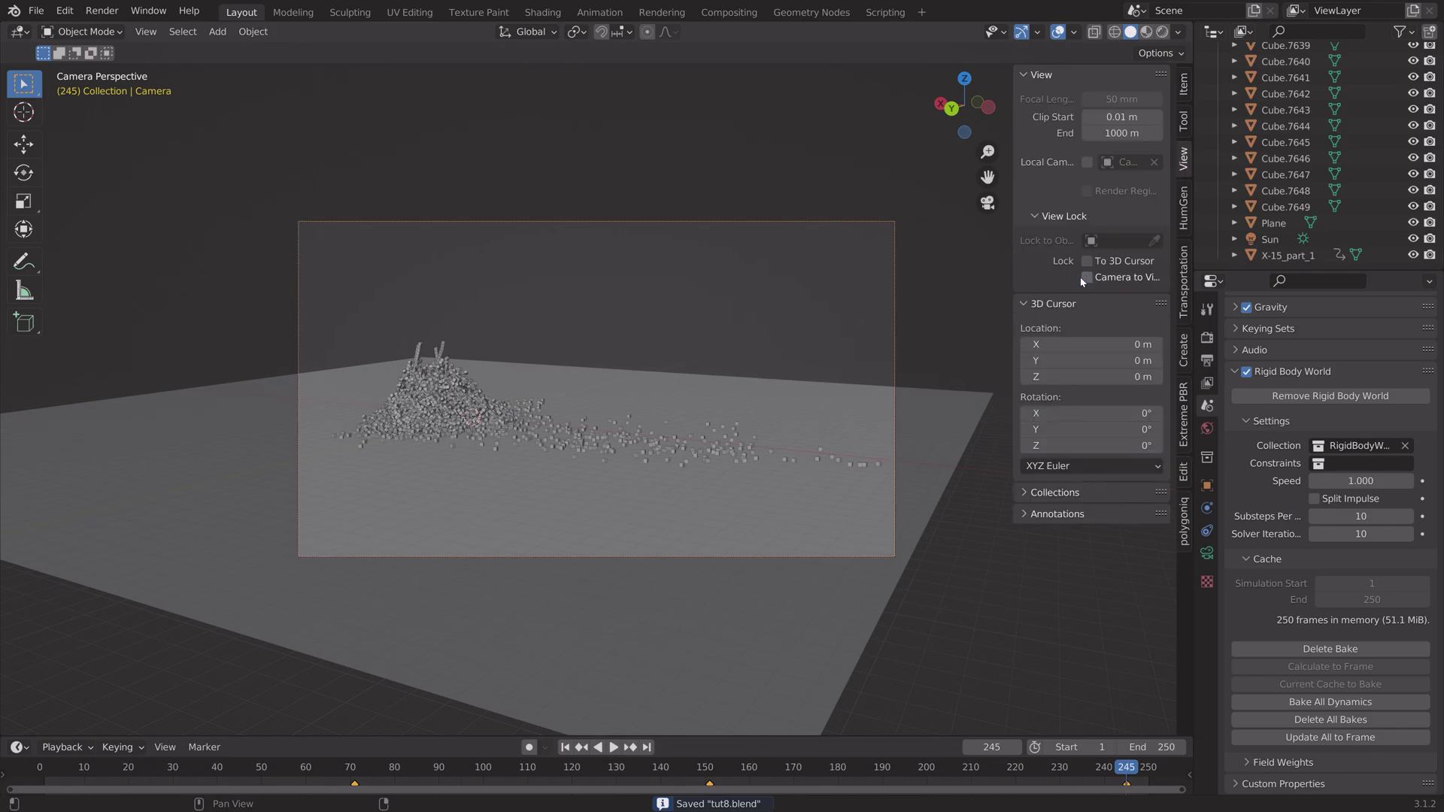
{"action": "scroll", "coordinate": [654, 405], "scroll_direction": "up", "scroll_amount": 3}
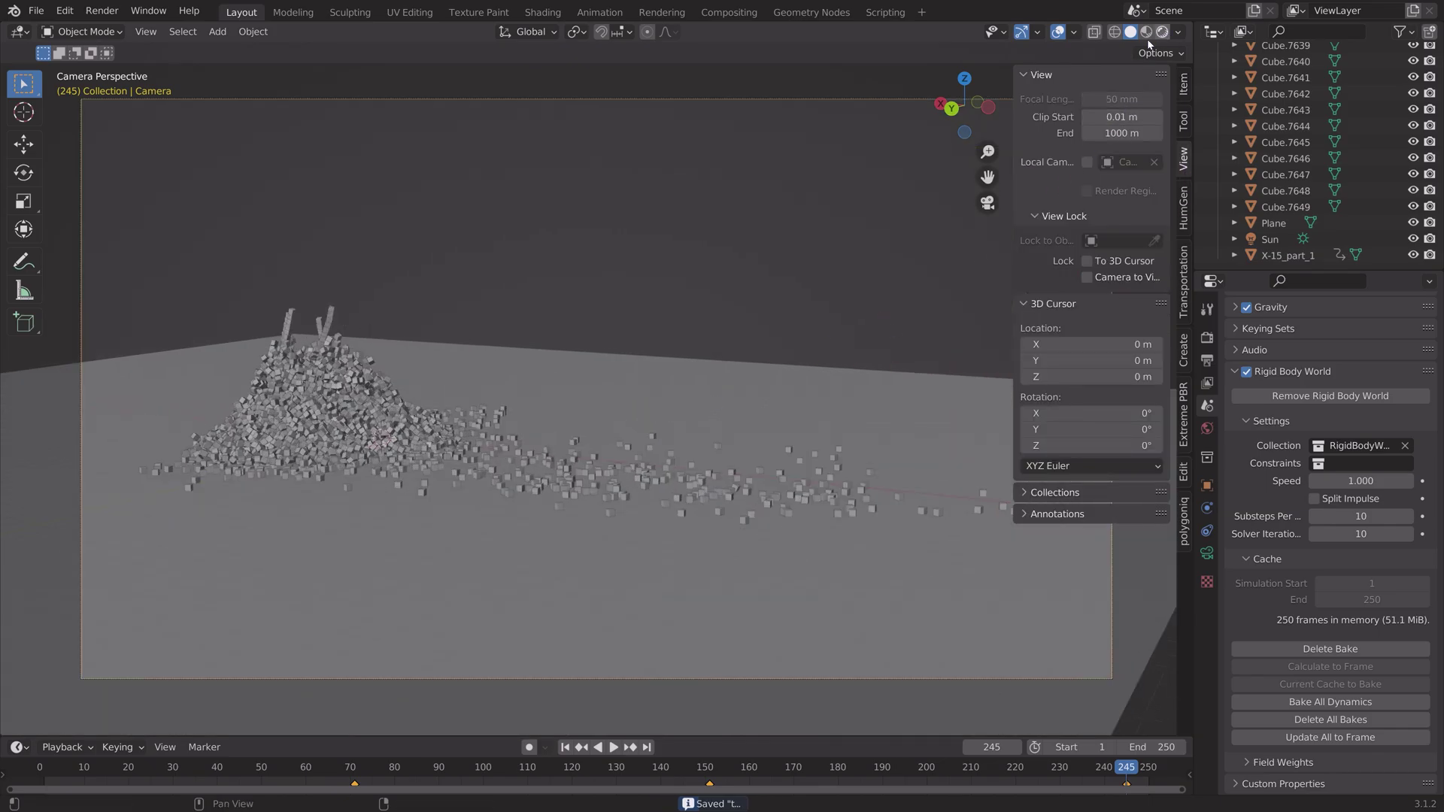
{"action": "left_click", "coordinate": [1163, 31]}
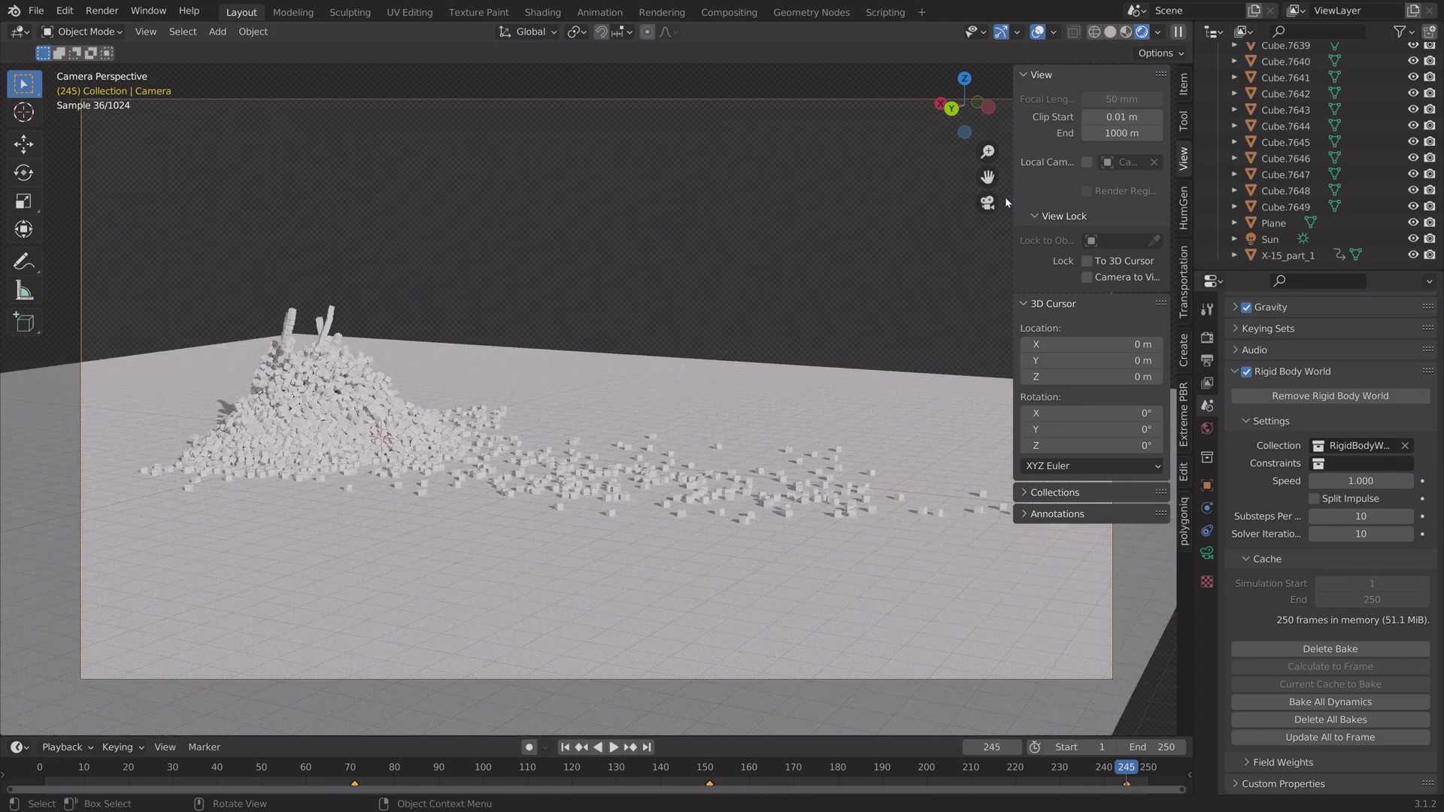
Select the Sun light and rotate it freely to a new angle
{"action": "left_click", "coordinate": [1271, 239]}
{"action": "key", "text": "r"}
{"action": "key", "text": "r"}
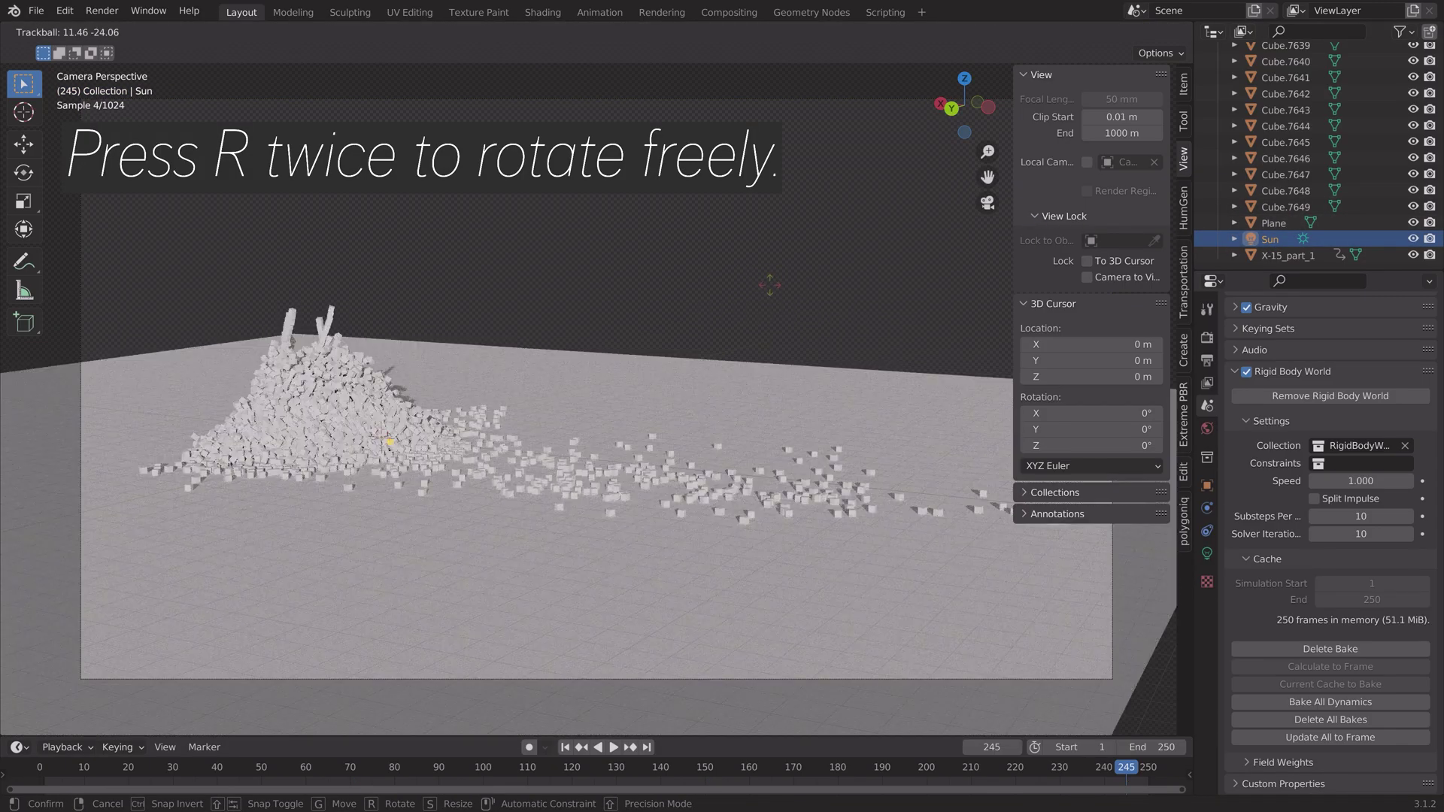
{"action": "left_click", "coordinate": [769, 284]}
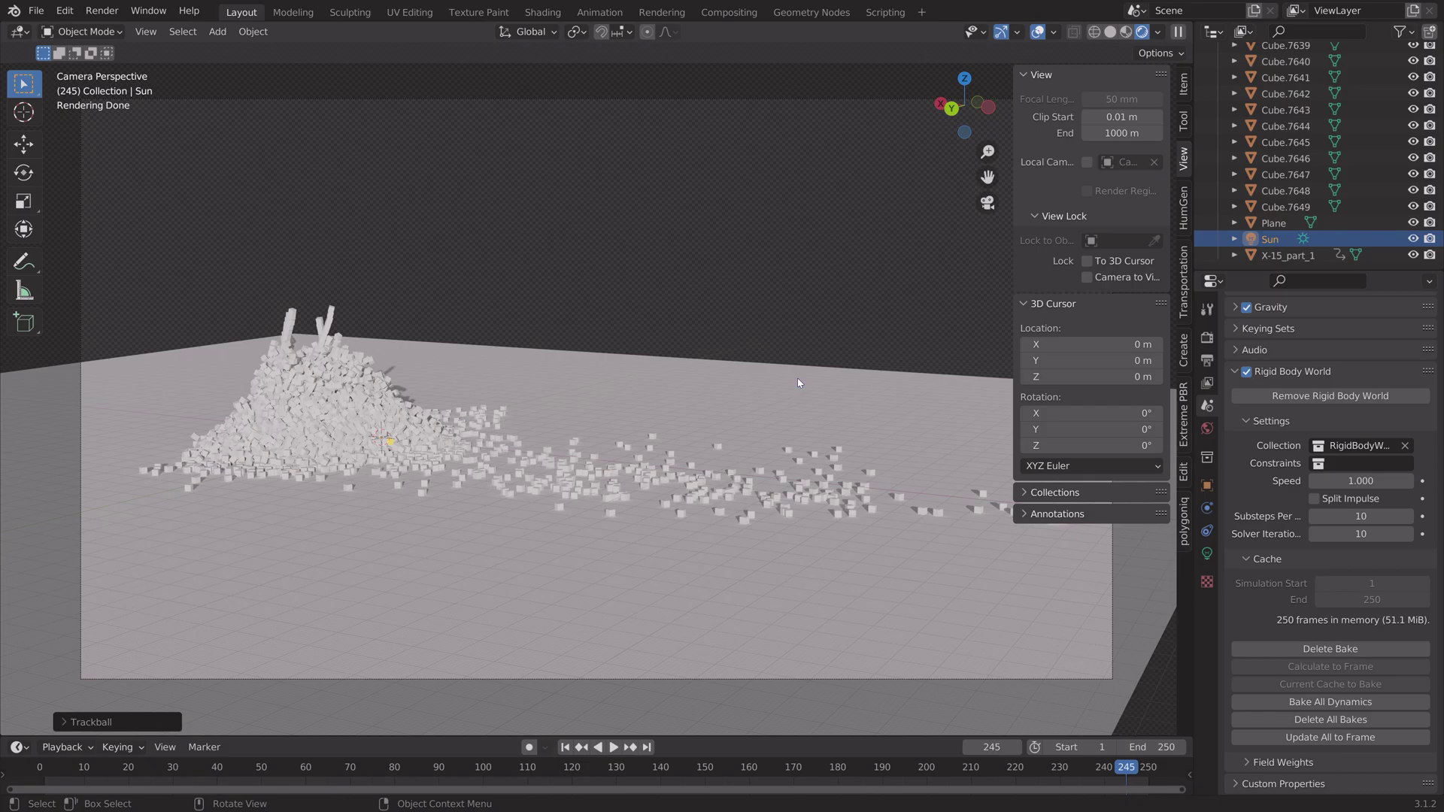
Make the floor plane a black Glossy BSDF material with roughness 0.508
{"action": "left_click", "coordinate": [799, 383]}
{"action": "left_click", "coordinate": [1206, 621]}
{"action": "left_click", "coordinate": [1369, 547]}
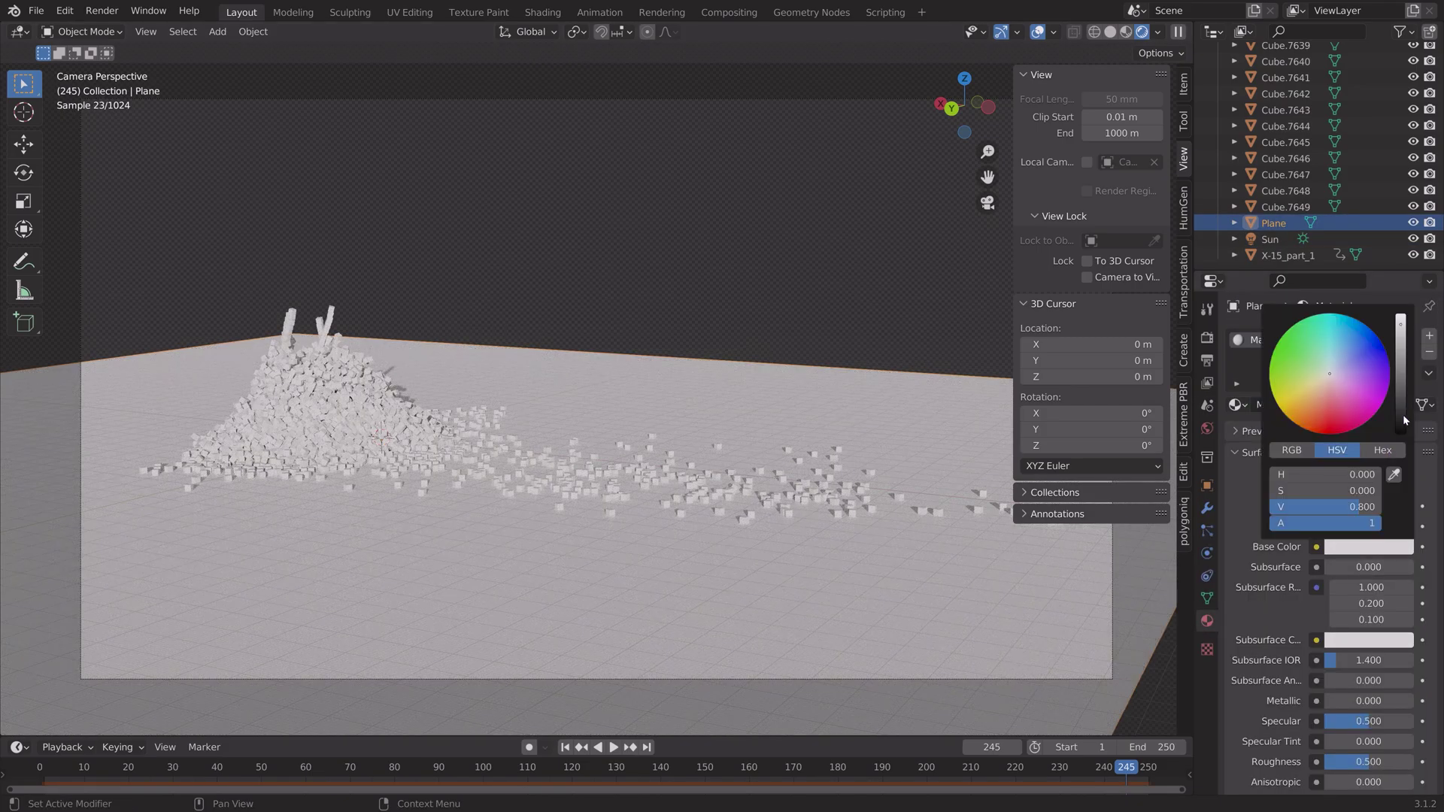
{"action": "left_click", "coordinate": [1343, 477]}
{"action": "left_click", "coordinate": [1299, 424]}
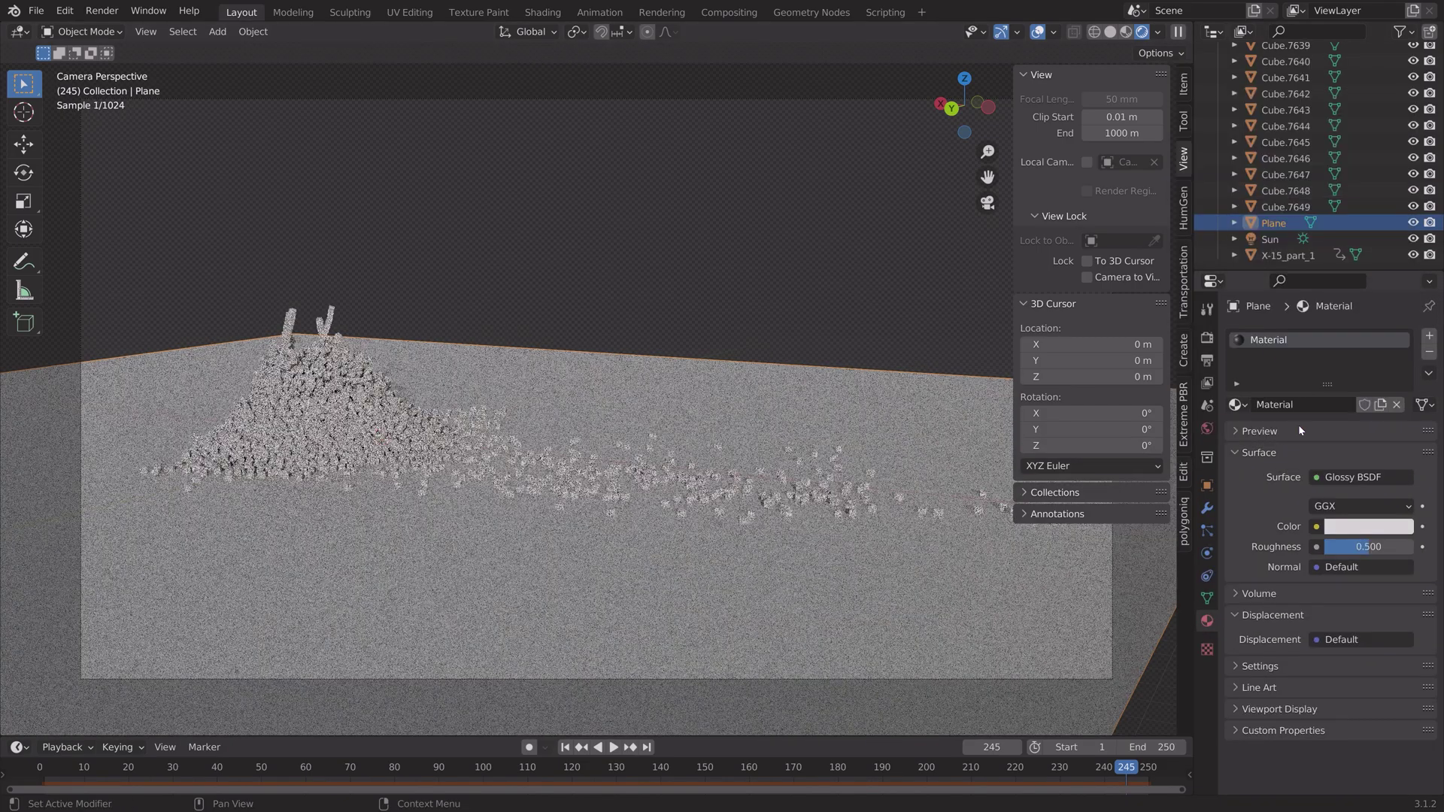
{"action": "left_click", "coordinate": [1369, 526]}
{"action": "left_click_drag", "start_coordinate": [1402, 301], "coordinate": [1403, 413]}
{"action": "left_click_drag", "start_coordinate": [1369, 547], "coordinate": [1369, 547]}
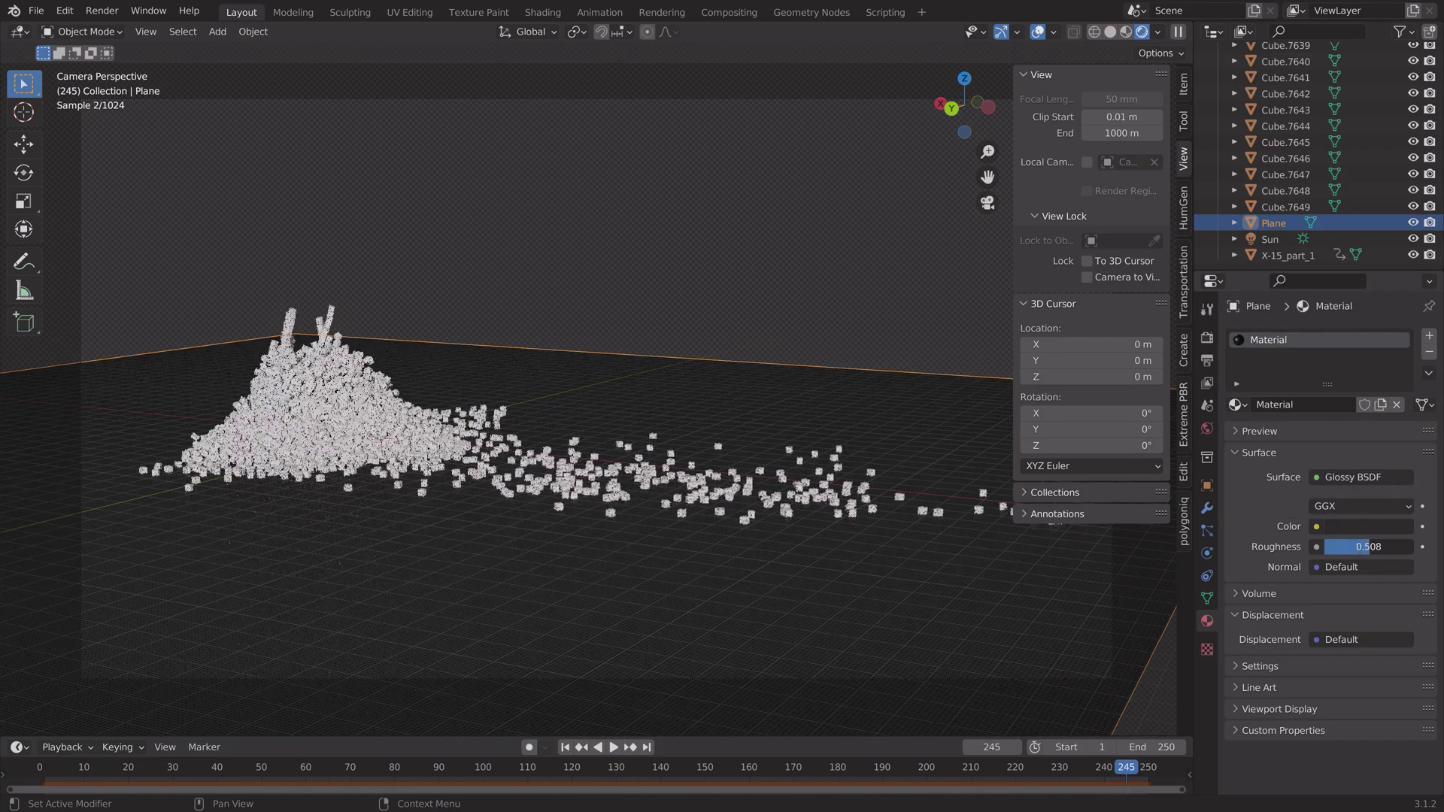
Hide the viewport overlays, leave the camera view and switch to front orthographic view
{"action": "key", "text": "shift+alt+z"}
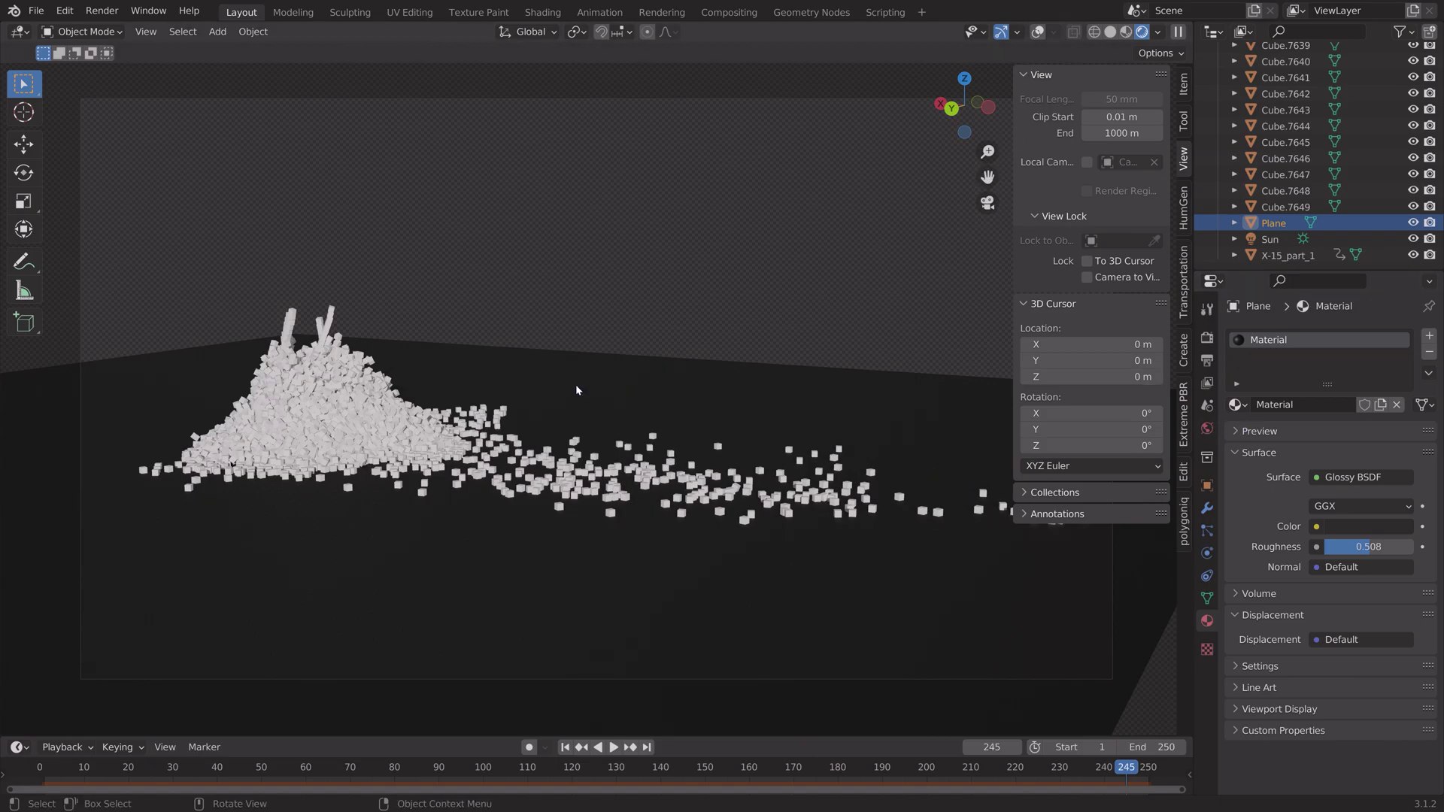
{"action": "key", "text": "KP_0"}
{"action": "key", "text": "KP_1"}
Return to frame 1 and bring the cube tower into view
{"action": "key", "text": "shift+Left"}
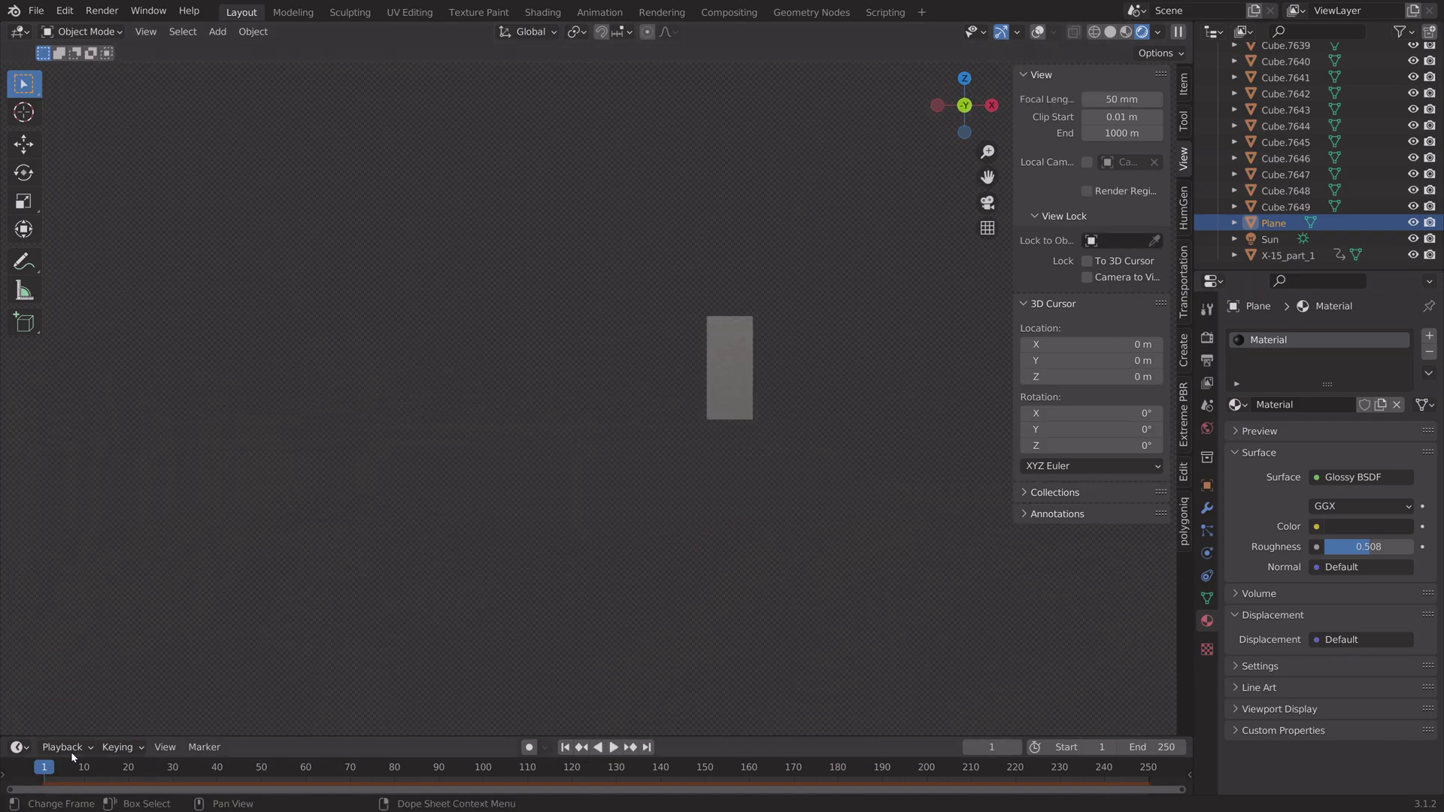
{"action": "scroll", "coordinate": [598, 388], "scroll_direction": "up", "scroll_amount": 5}
{"action": "scroll", "coordinate": [574, 493], "scroll_direction": "up", "scroll_amount": 3}
{"action": "middle_click_drag", "start_coordinate": [815, 387], "coordinate": [557, 413], "text": "shift"}
Give the tower cubes a new blue Glossy BSDF material
{"action": "left_click", "coordinate": [526, 177]}
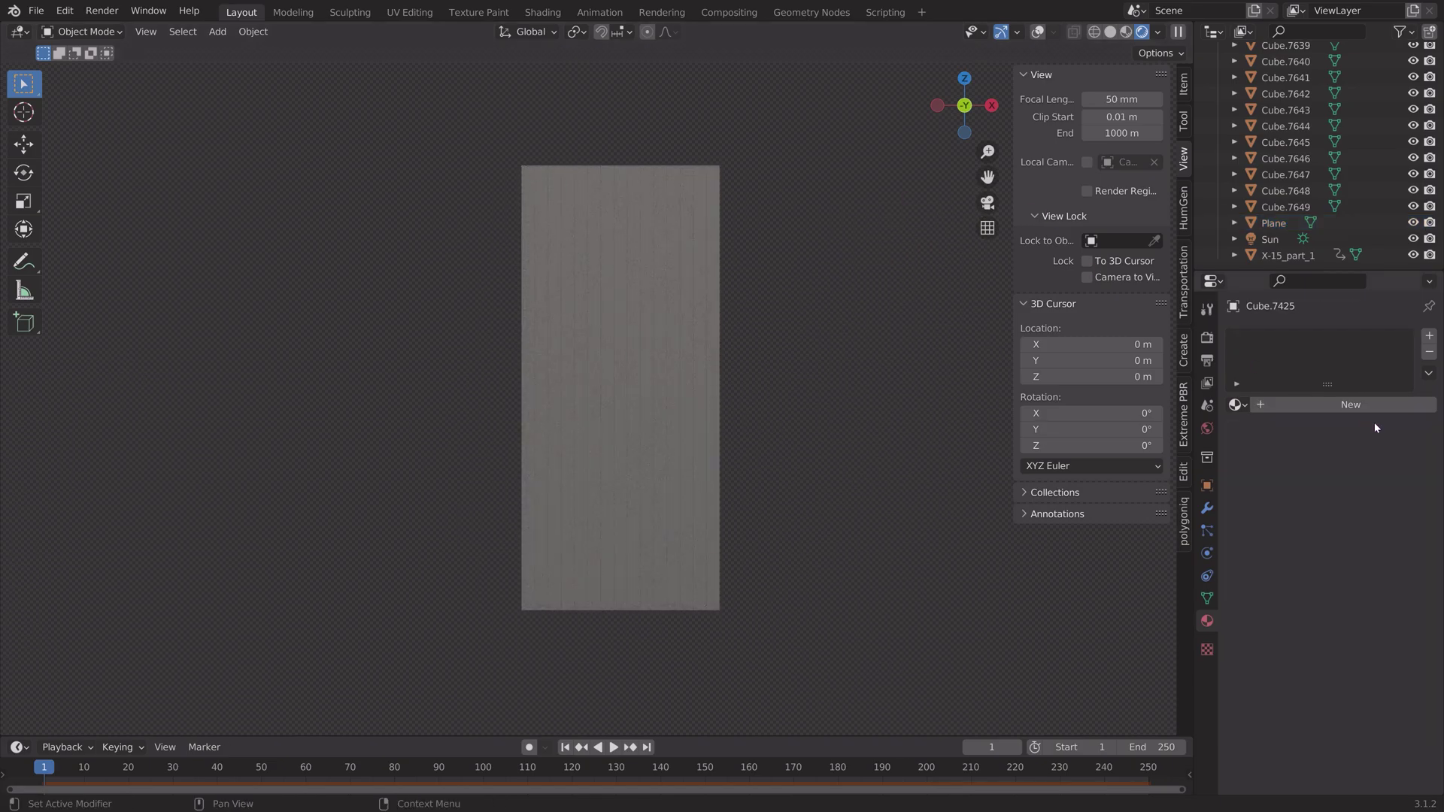
{"action": "left_click", "coordinate": [1343, 404]}
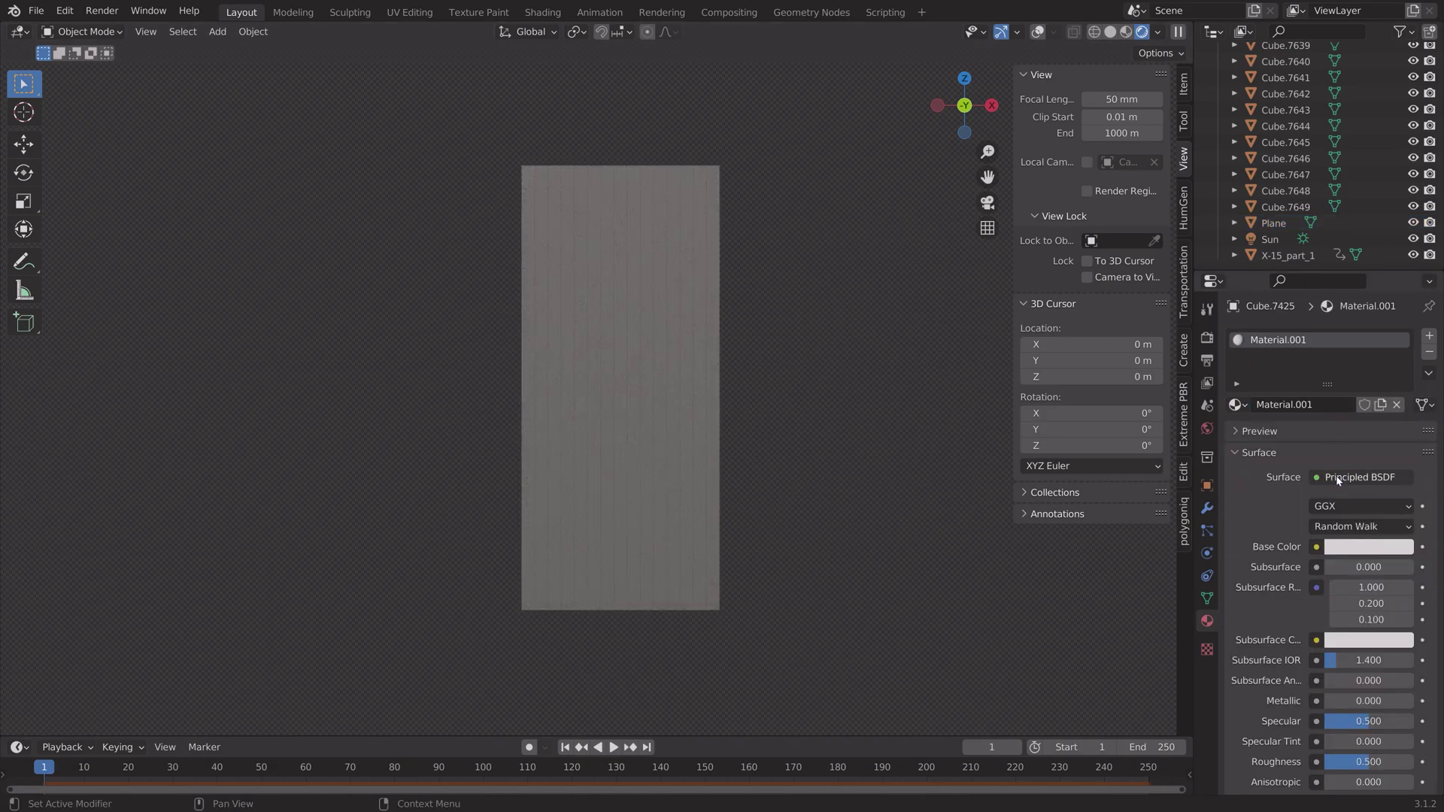
{"action": "left_click", "coordinate": [1338, 479]}
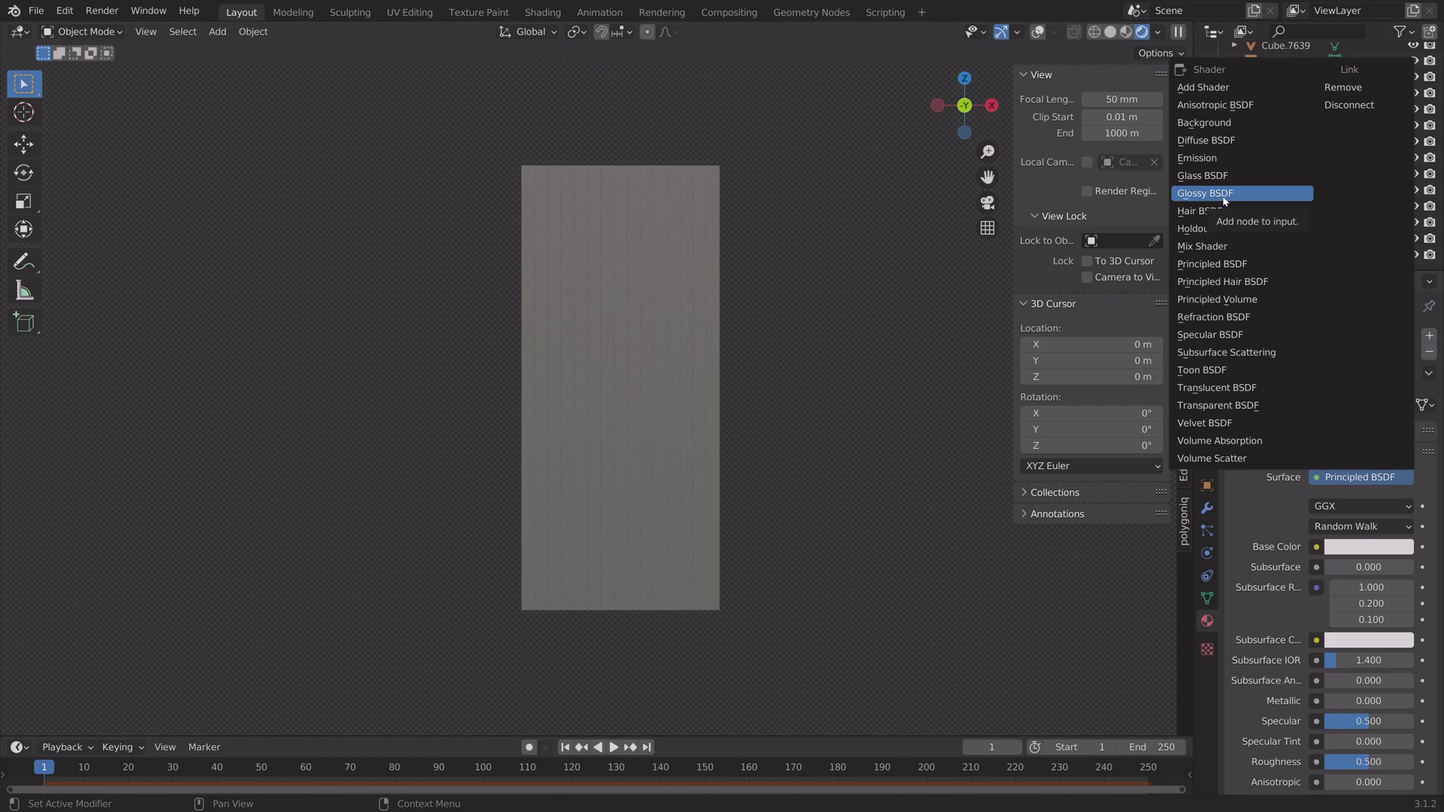
{"action": "left_click", "coordinate": [1362, 483]}
{"action": "left_click", "coordinate": [1361, 477]}
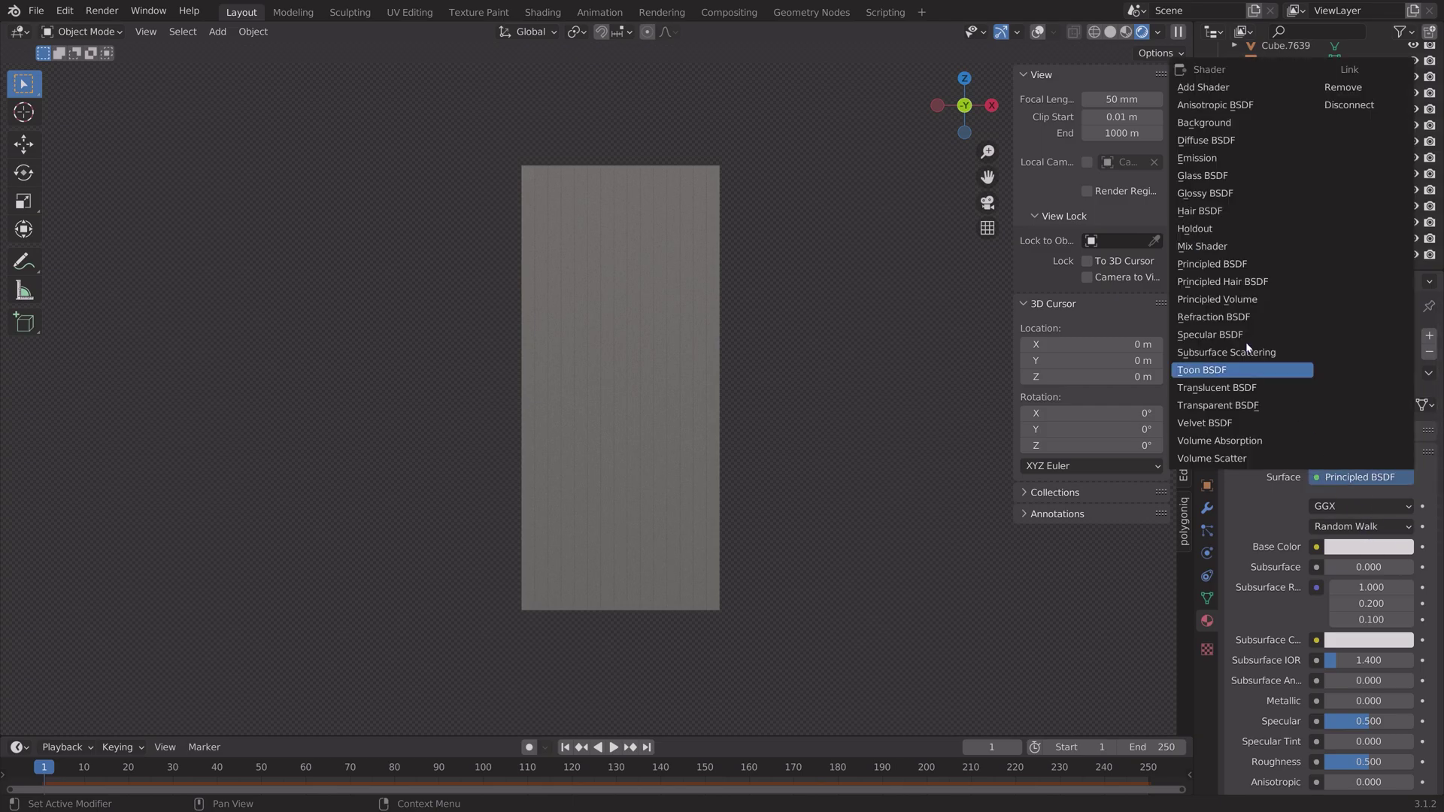
{"action": "left_click", "coordinate": [1241, 196]}
{"action": "left_click", "coordinate": [1369, 526]}
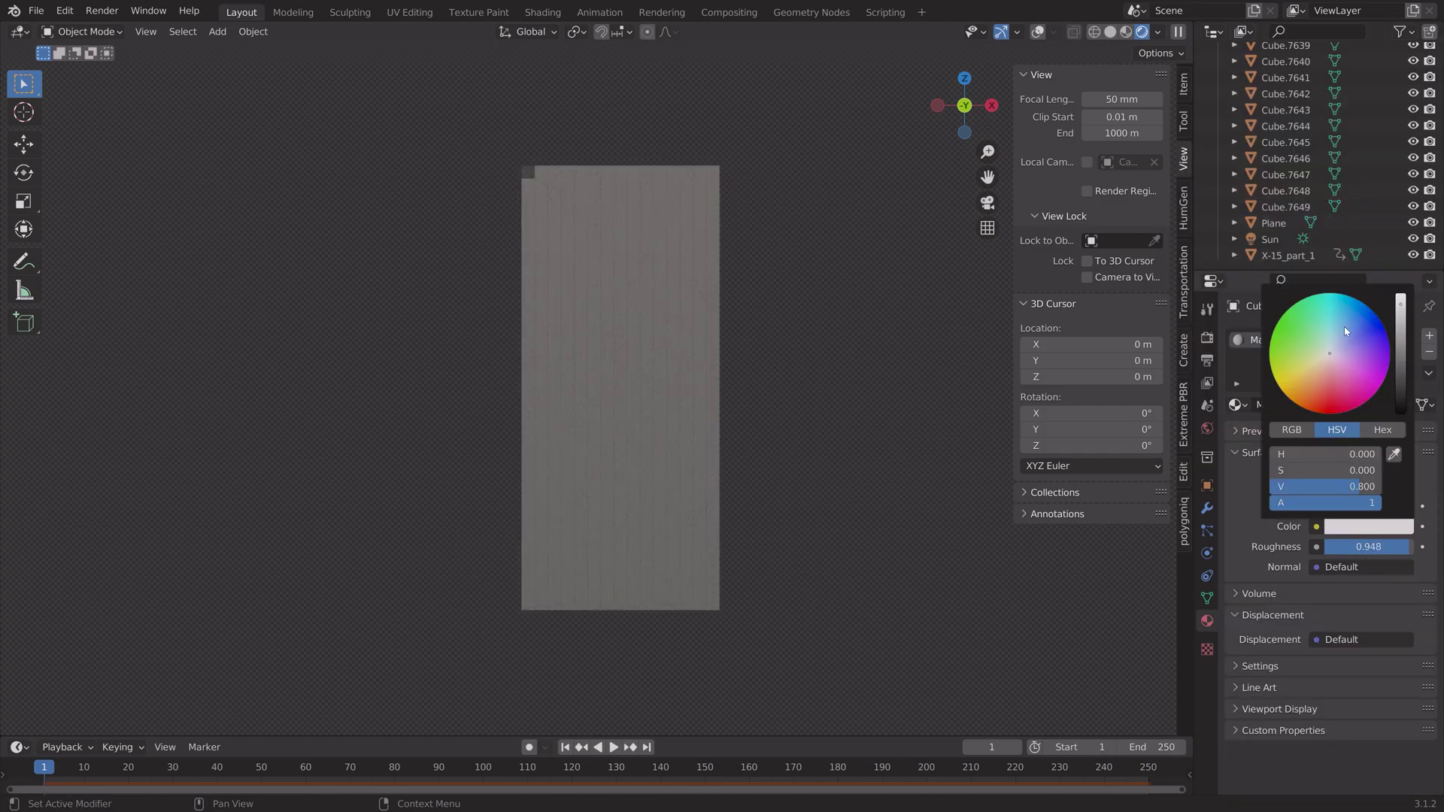
{"action": "left_click", "coordinate": [1346, 323]}
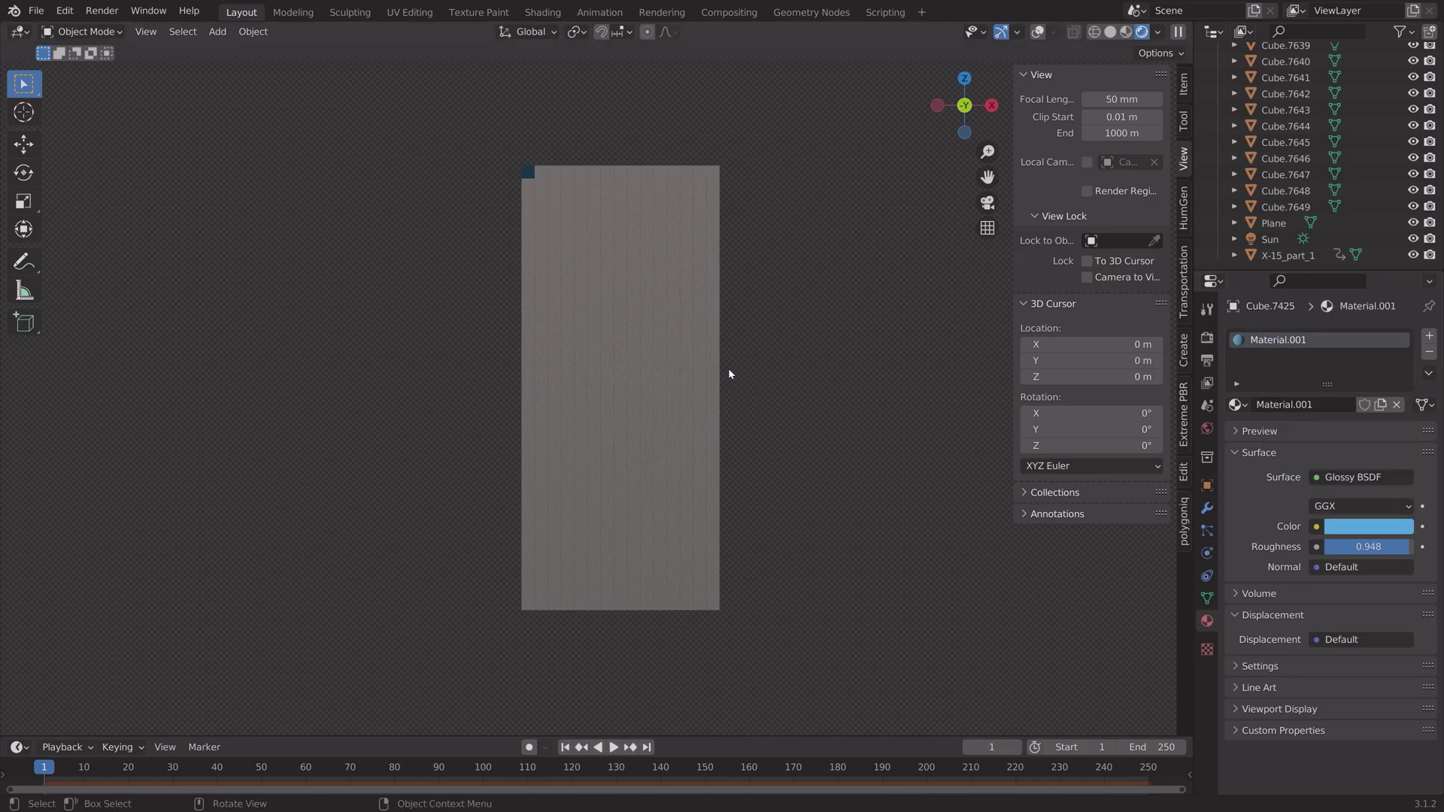
Return to a straight-on axis view and switch the viewport to wireframe display
{"action": "middle_click_drag", "start_coordinate": [729, 374], "coordinate": [621, 363]}
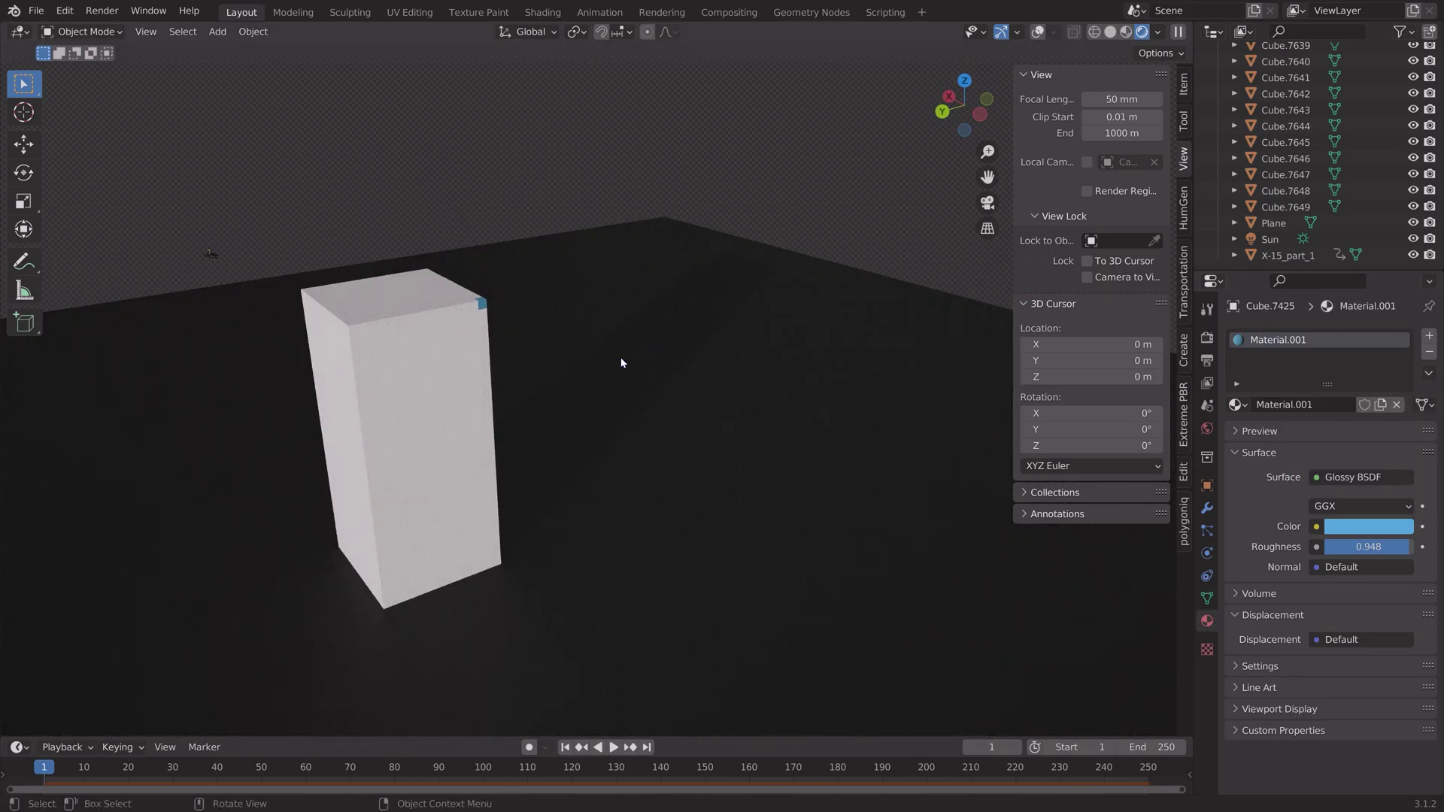
{"action": "left_click", "coordinate": [952, 99]}
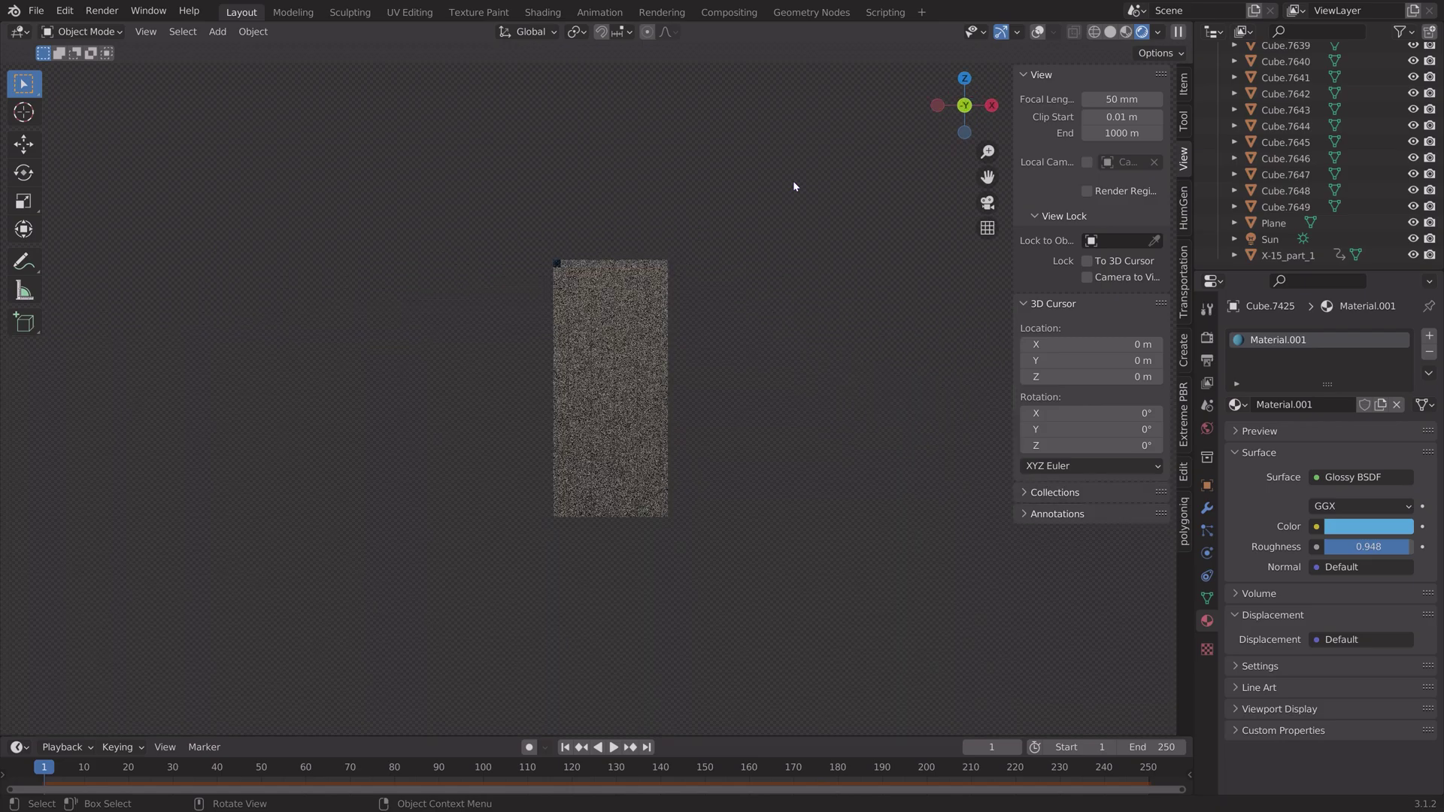
{"action": "left_click", "coordinate": [1096, 33]}
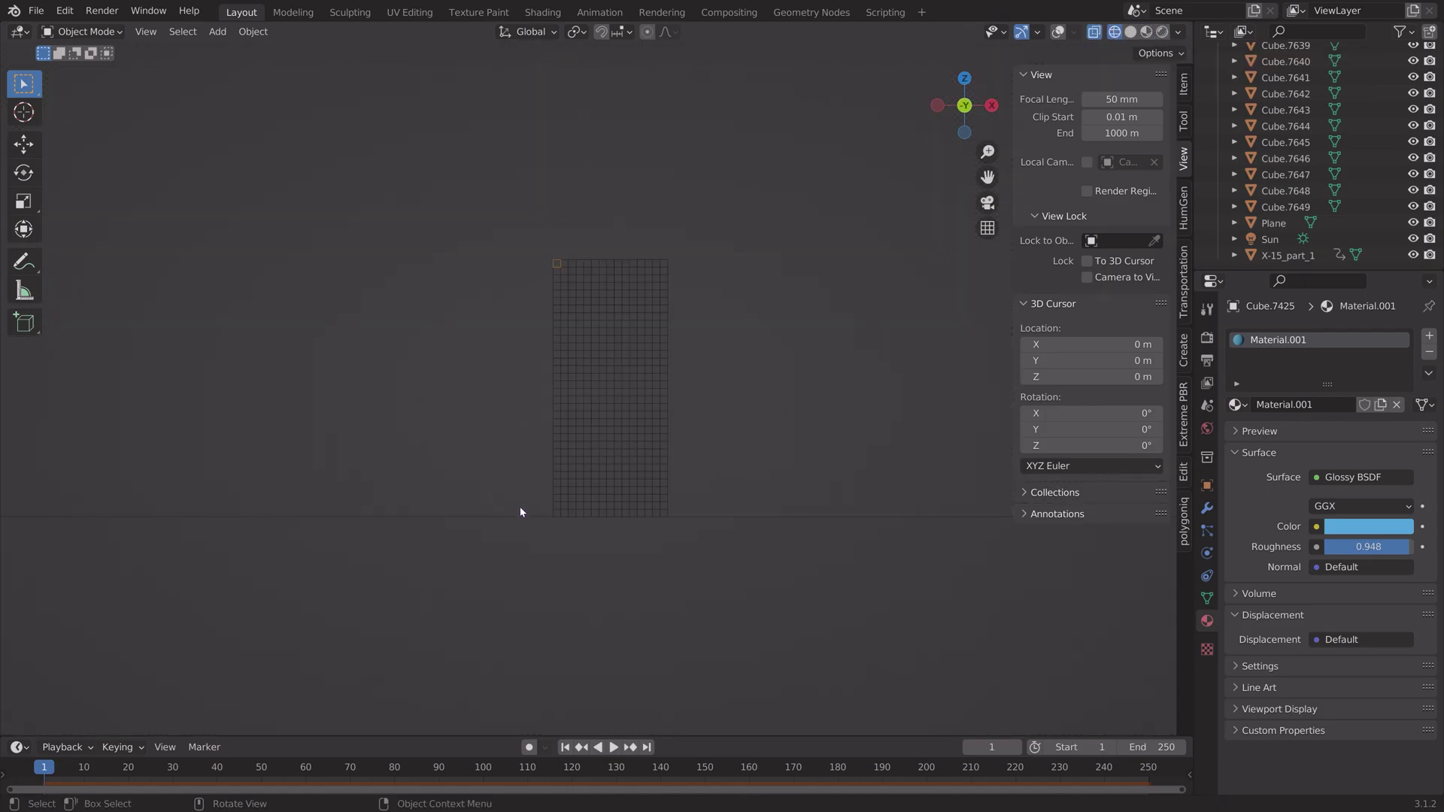
Box-select all tower cubes, link the active cube's material to them, and preview in Rendered shading
{"action": "middle_click_drag", "start_coordinate": [530, 503], "coordinate": [544, 353]}
{"action": "left_click_drag", "start_coordinate": [541, 514], "coordinate": [705, 235]}
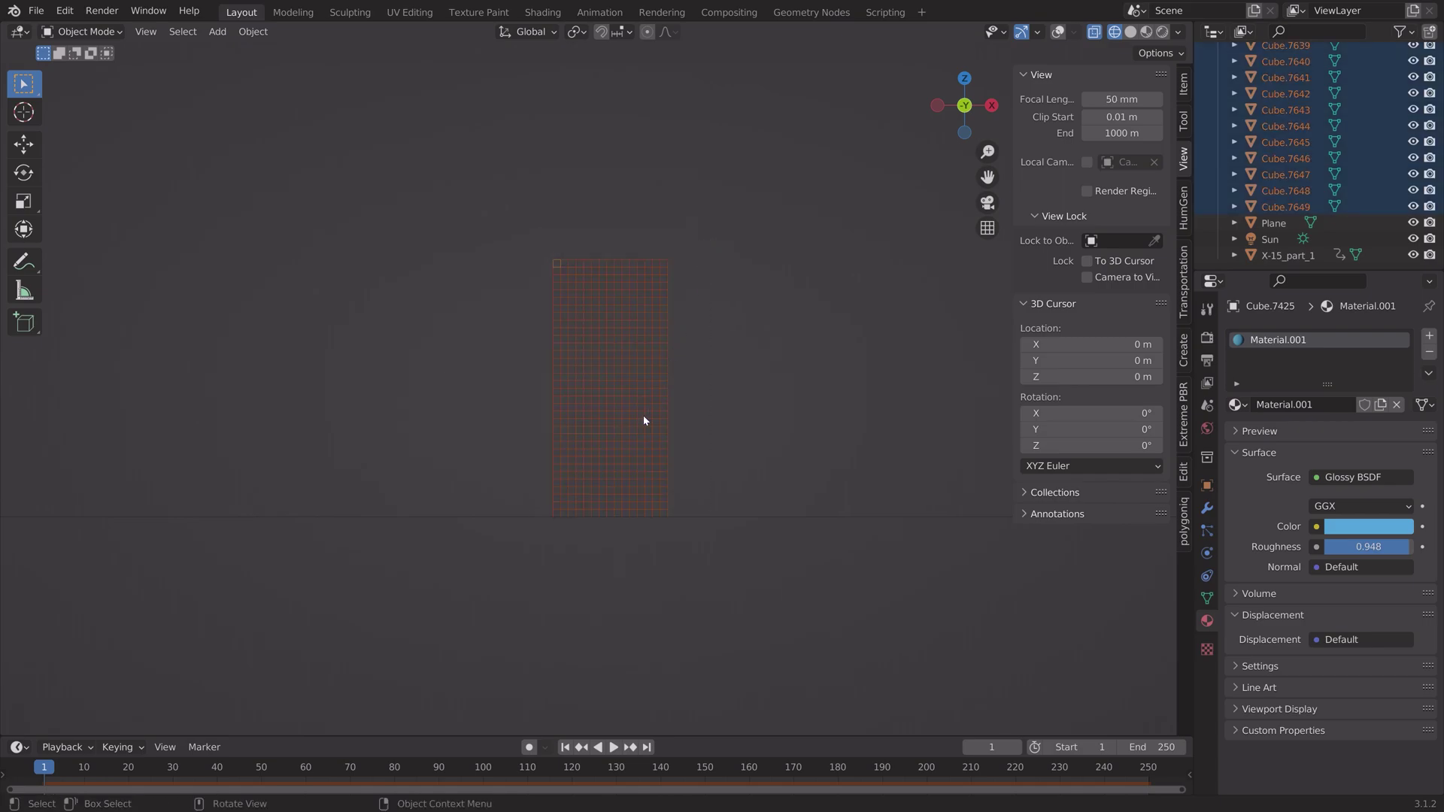
{"action": "left_click", "coordinate": [253, 32]}
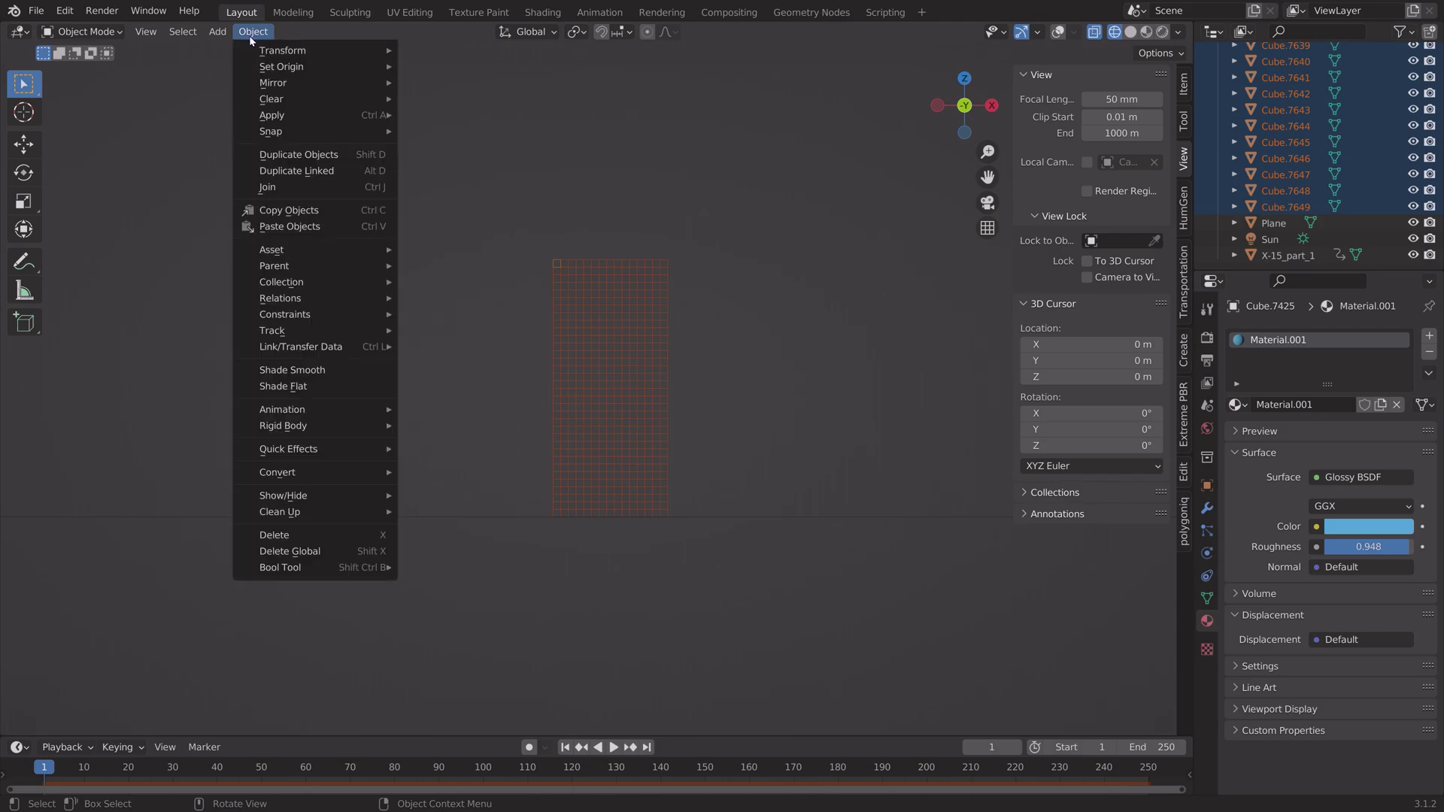
{"action": "mouse_move", "coordinate": [339, 348]}
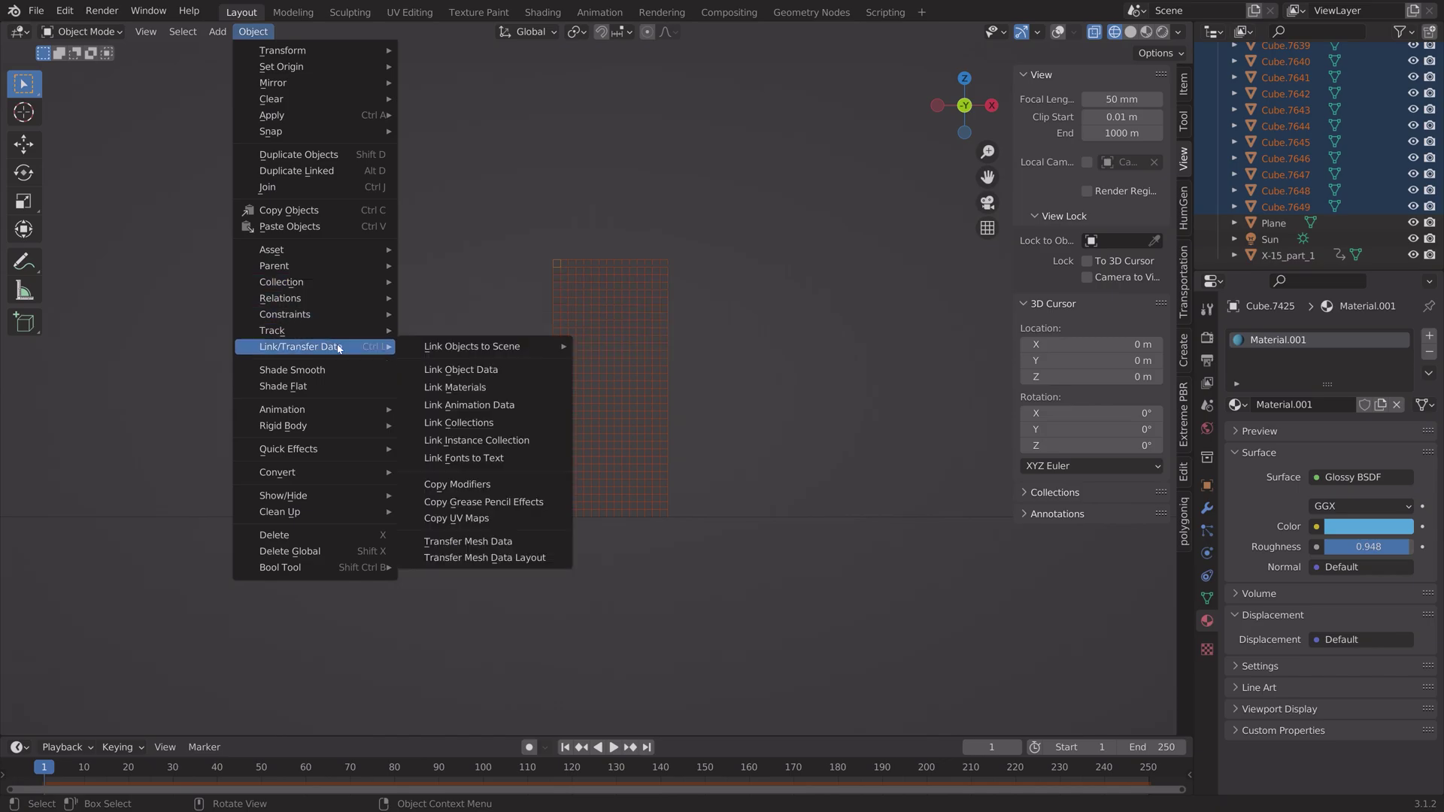
{"action": "left_click", "coordinate": [467, 388]}
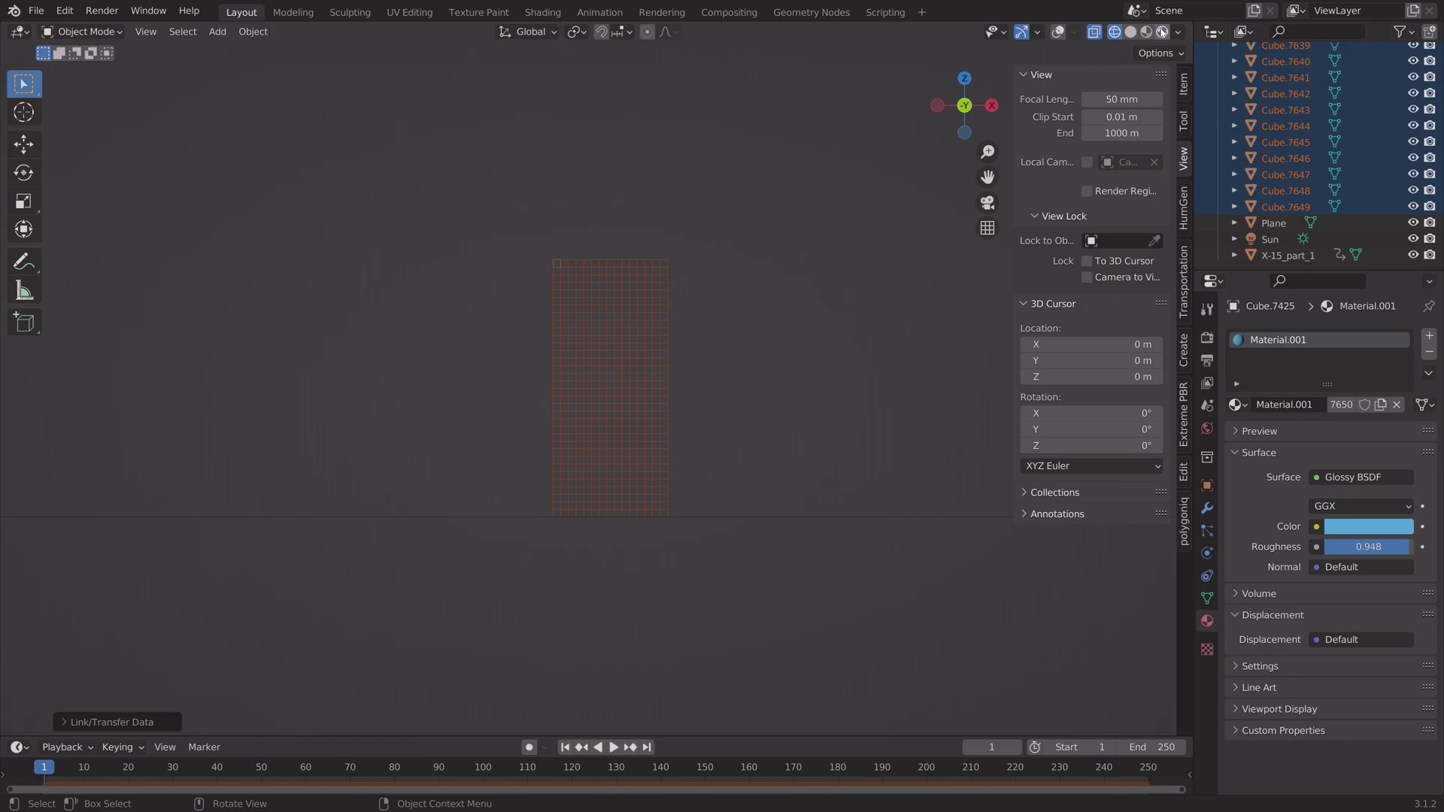
{"action": "left_click", "coordinate": [1162, 31]}
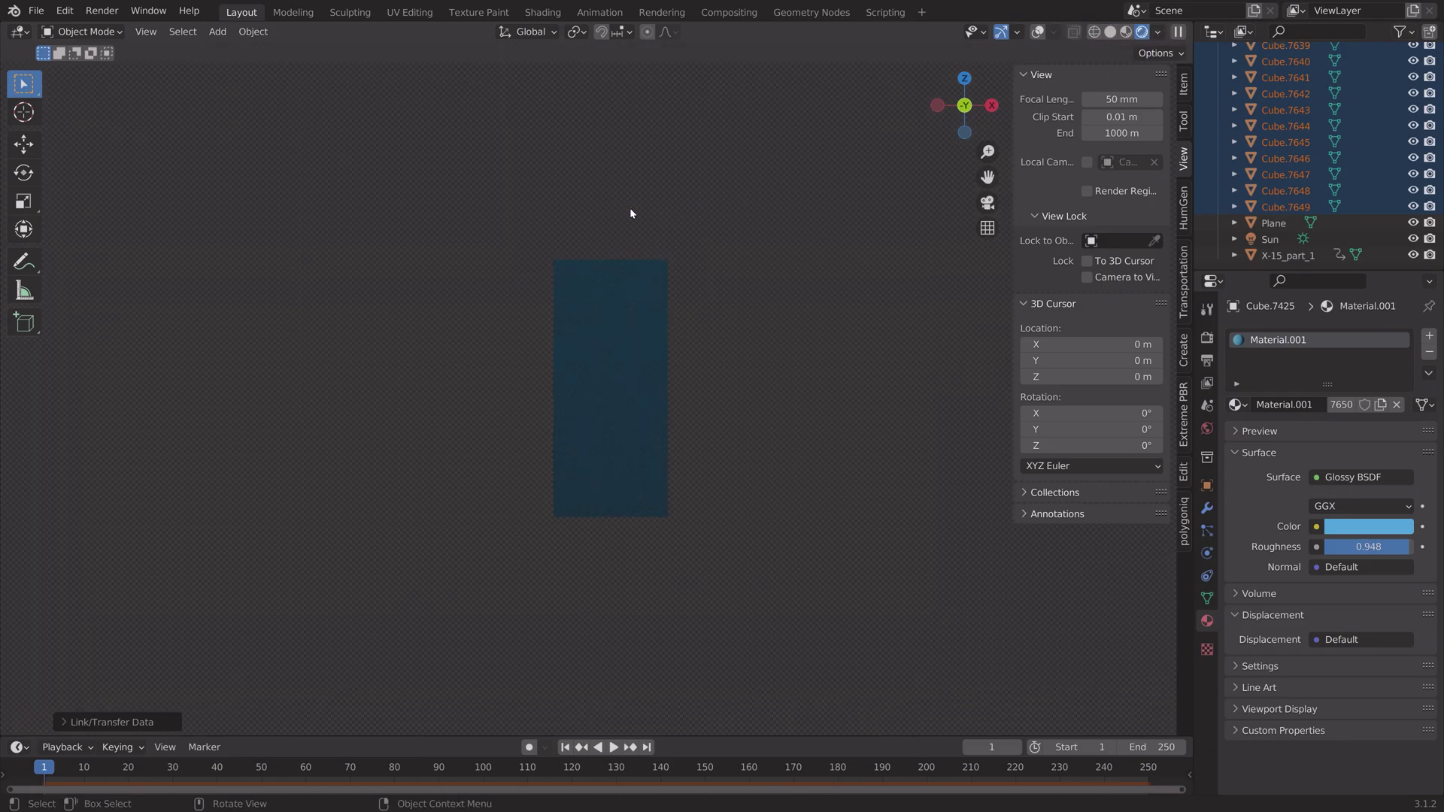
Jump to frame 102 to see the shattering and save the project as tut9.blend
{"action": "middle_click_drag", "start_coordinate": [632, 216], "coordinate": [729, 229]}
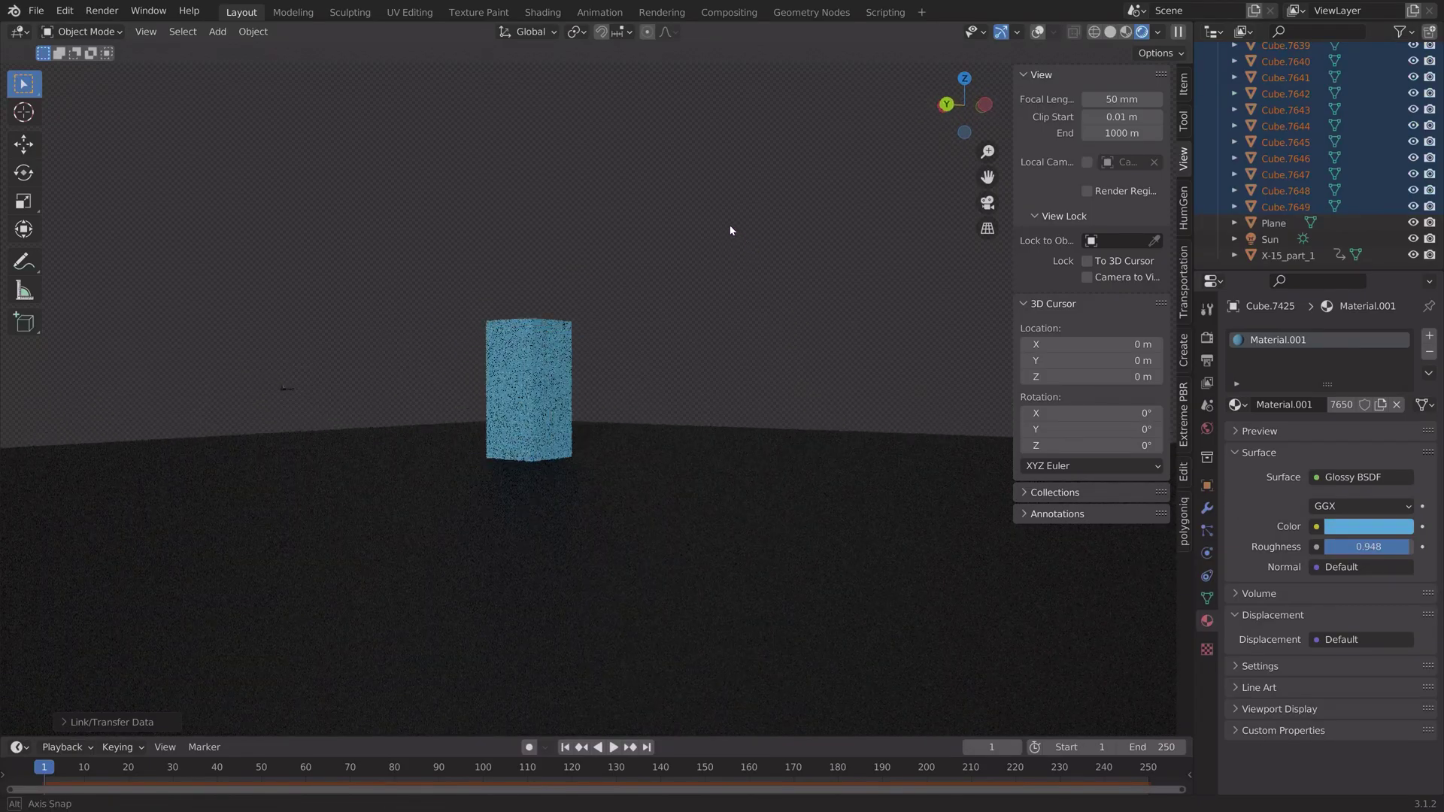
{"action": "scroll", "coordinate": [710, 303], "scroll_direction": "up", "scroll_amount": 6}
{"action": "left_click_drag", "start_coordinate": [59, 770], "coordinate": [492, 768]}
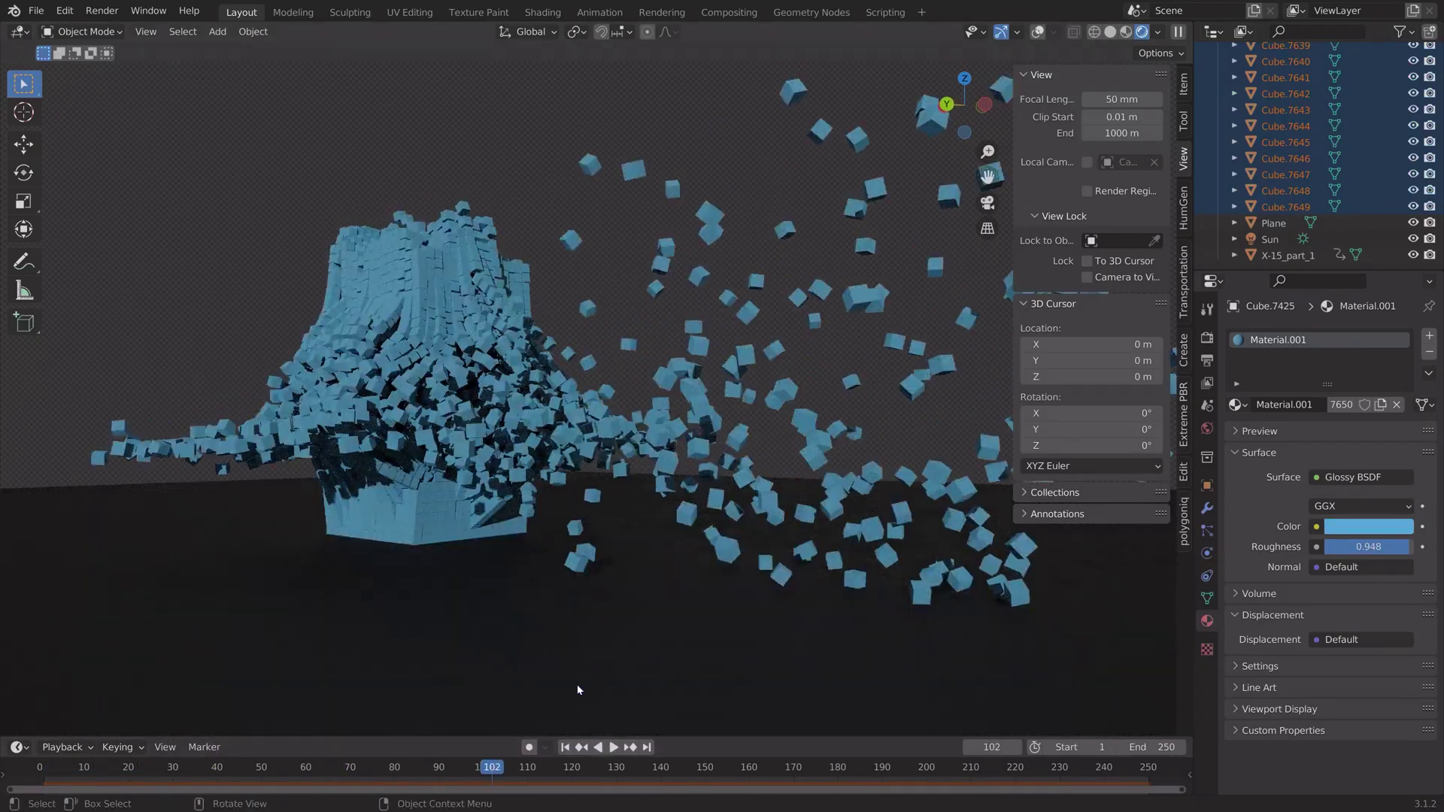
{"action": "key", "text": "ctrl+shift+s"}
{"action": "key", "text": "Return"}
Set the sun strength to 10 and rotate the sun to a new angle
{"action": "left_click", "coordinate": [1270, 239]}
{"action": "scroll", "coordinate": [654, 509], "scroll_direction": "down", "scroll_amount": 4}
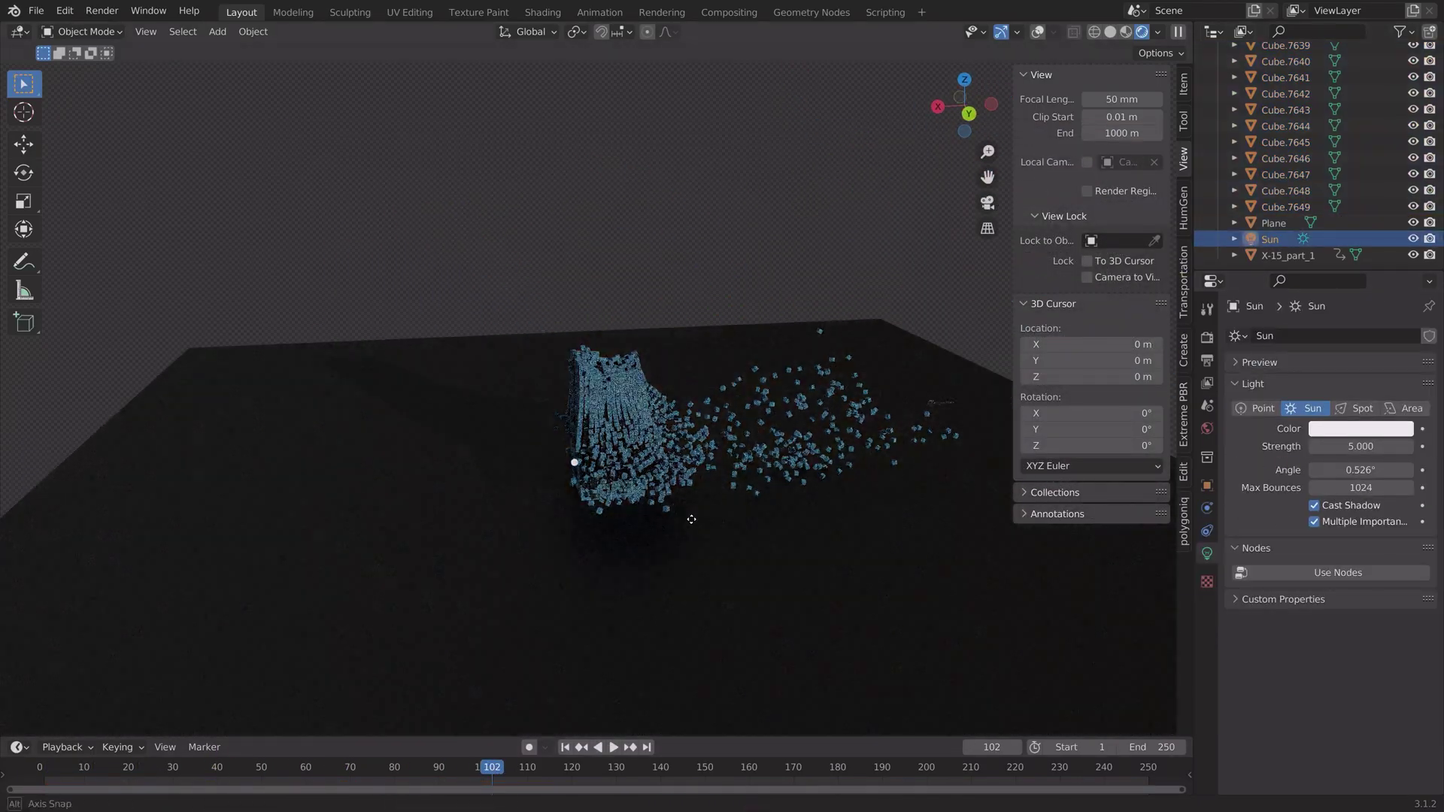
{"action": "double_click", "coordinate": [1360, 446]}
{"action": "type", "text": "10"}
{"action": "key", "text": "Return"}
{"action": "scroll", "coordinate": [865, 338], "scroll_direction": "up", "scroll_amount": 4}
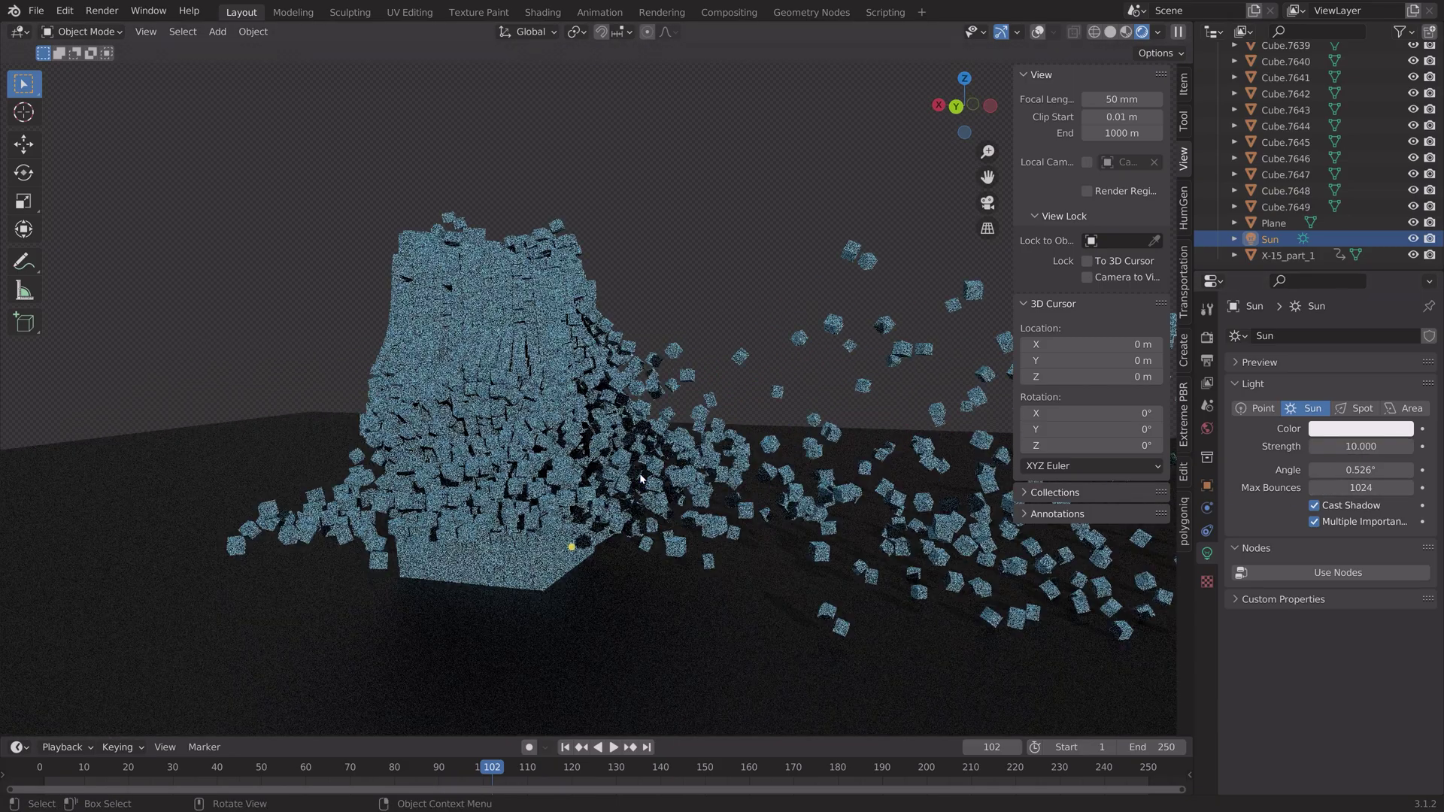
{"action": "middle_click_drag", "start_coordinate": [865, 338], "coordinate": [752, 338]}
{"action": "key", "text": "r"}
{"action": "left_click", "coordinate": [861, 318]}
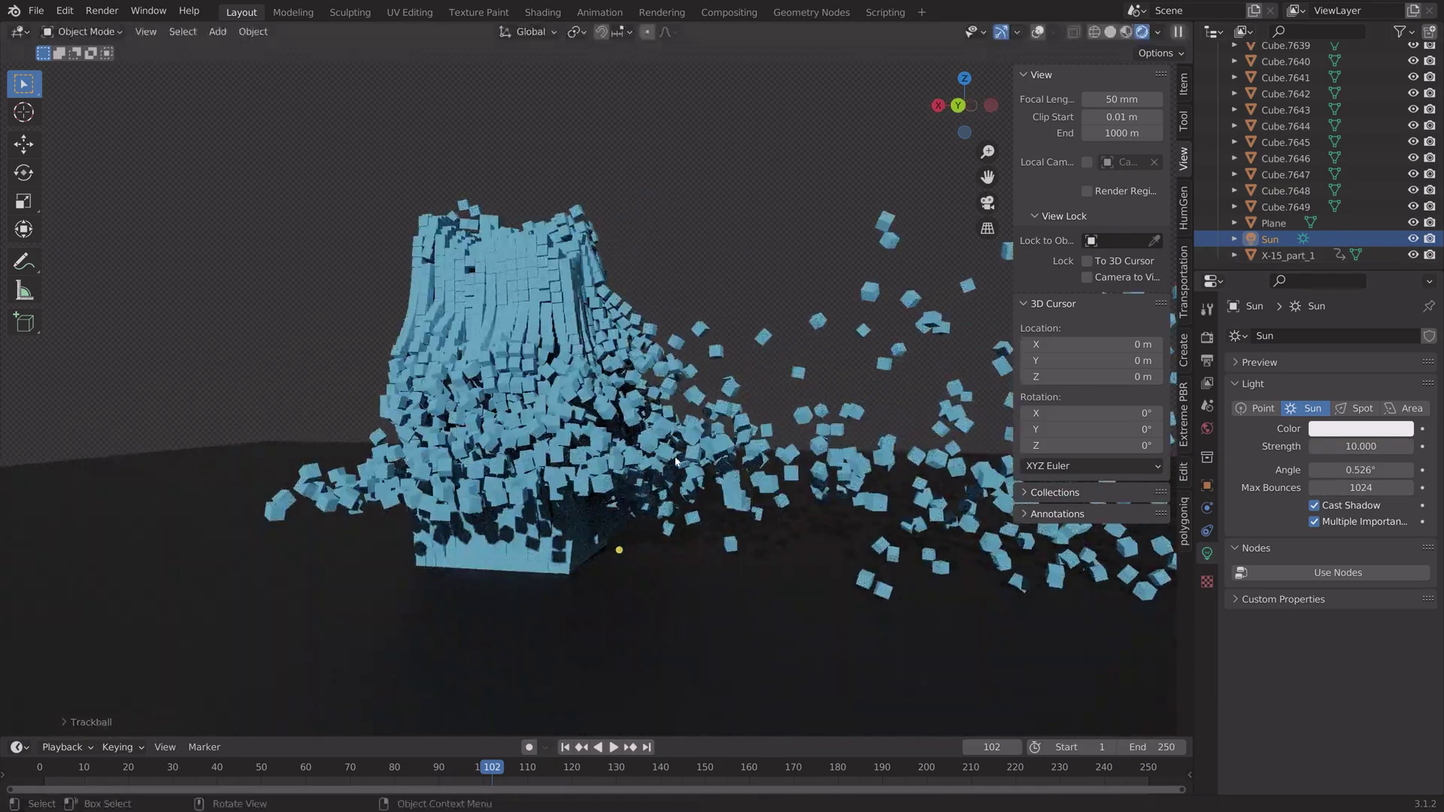
Raise the cube material roughness to 0.889 and make its colour a stronger cyan-blue
{"action": "left_click", "coordinate": [526, 376]}
{"action": "left_click", "coordinate": [1207, 620]}
{"action": "left_click_drag", "start_coordinate": [1368, 547], "coordinate": [1403, 547]}
{"action": "left_click", "coordinate": [1369, 526]}
{"action": "left_click", "coordinate": [1339, 329]}
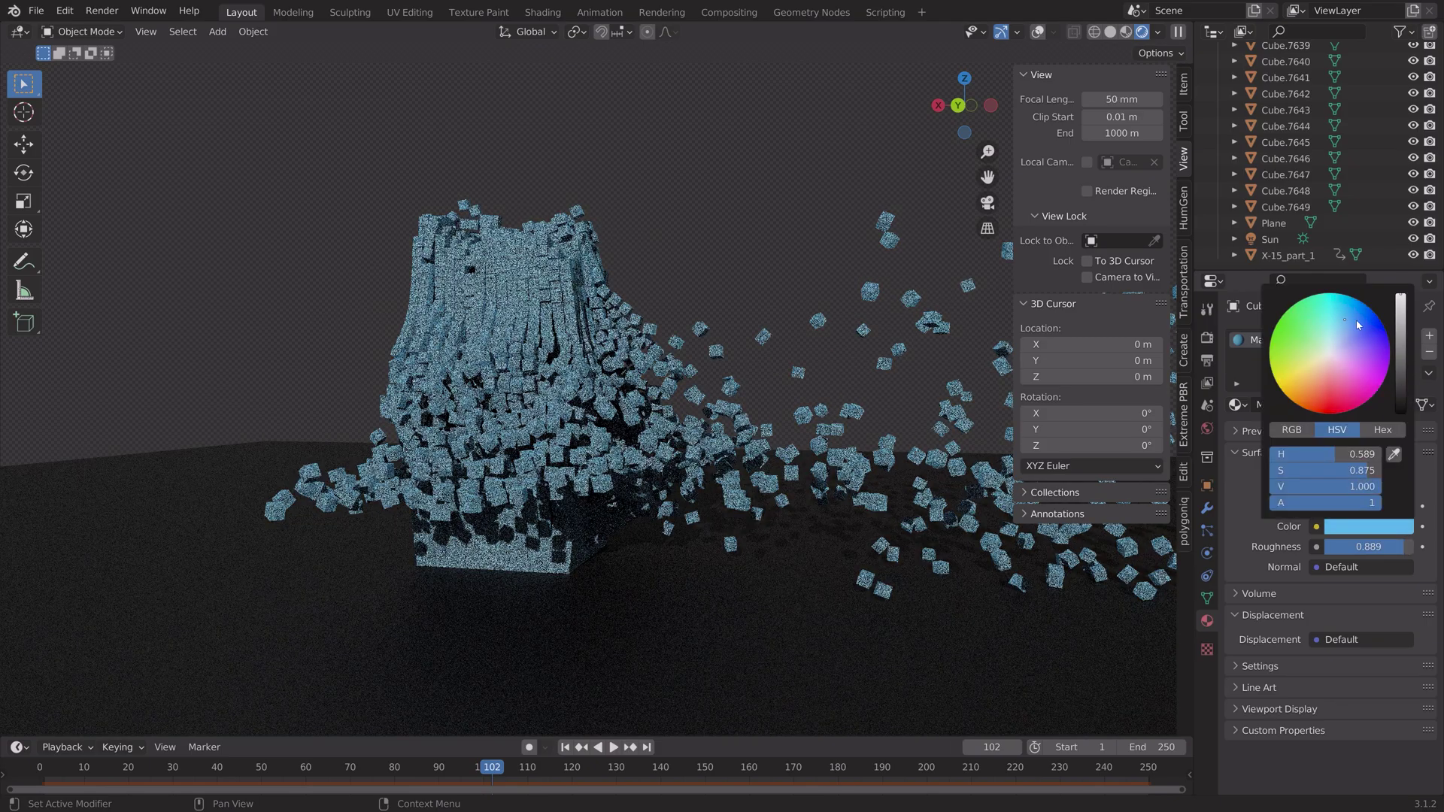
{"action": "mouse_move", "coordinate": [1309, 332]}
{"action": "left_mouse_down"}
{"action": "mouse_move", "coordinate": [1297, 388]}
{"action": "mouse_move", "coordinate": [1343, 380]}
{"action": "mouse_move", "coordinate": [1347, 341]}
{"action": "mouse_move", "coordinate": [1331, 332]}
{"action": "left_mouse_up"}
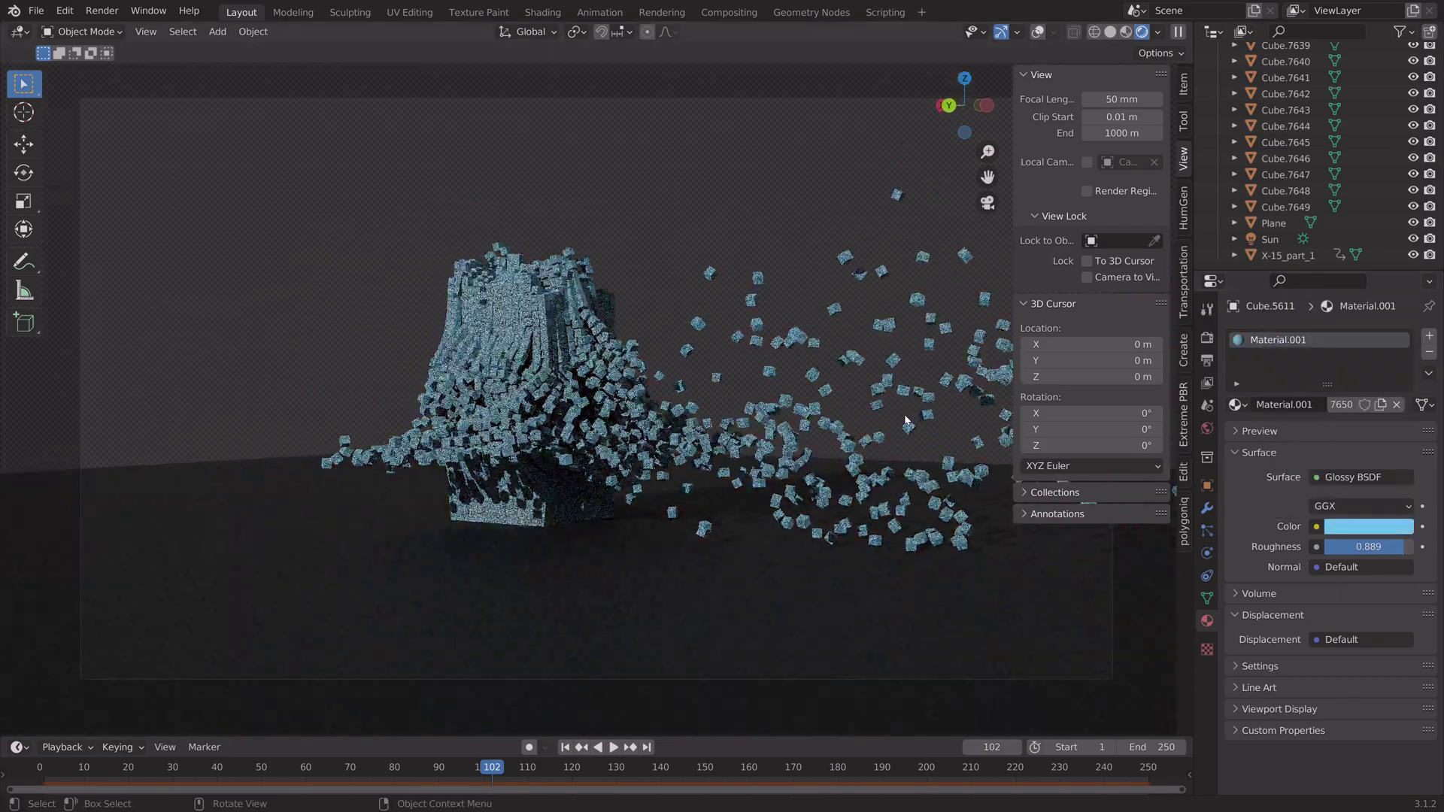
{"action": "left_click_drag", "start_coordinate": [301, 767], "coordinate": [109, 765]}
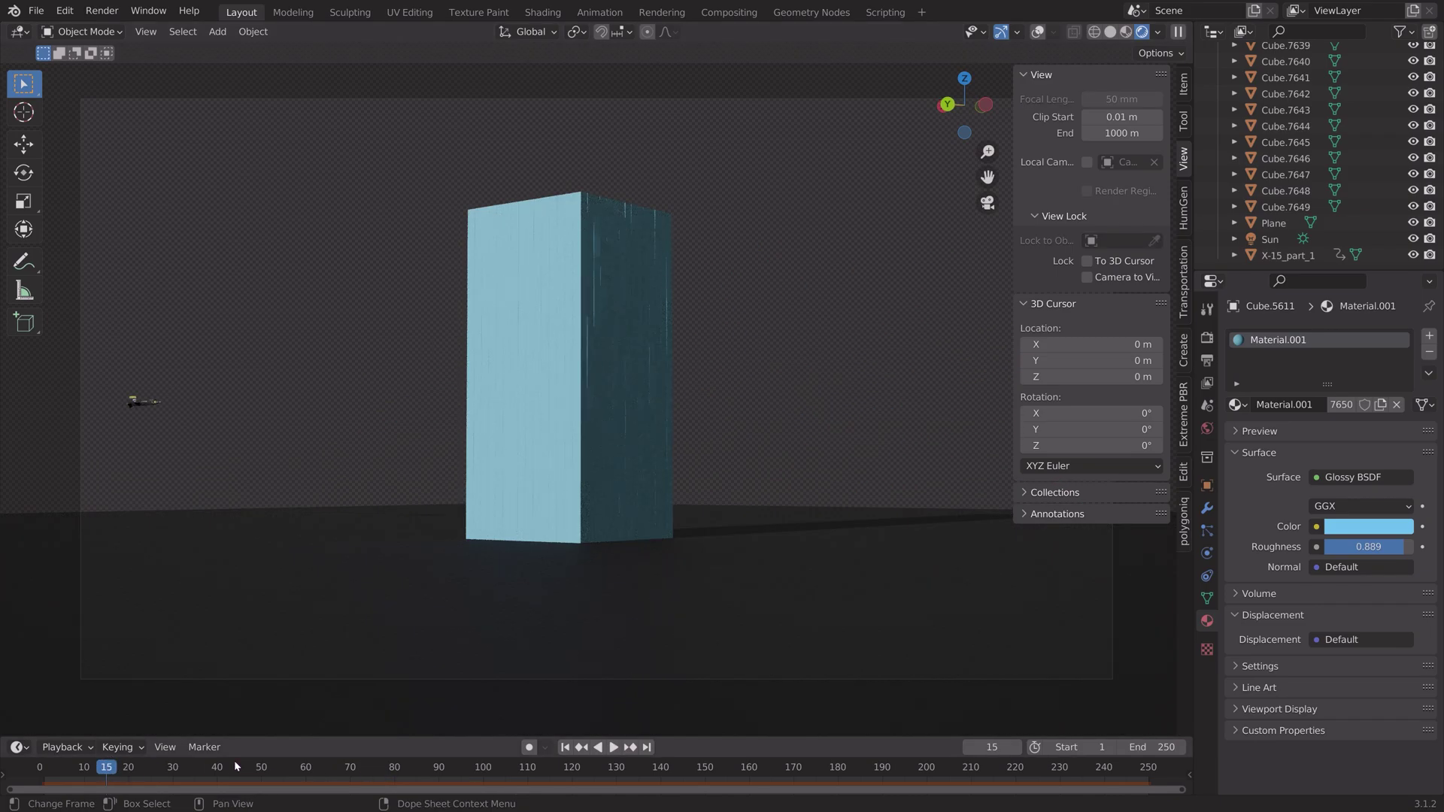
{"action": "left_click", "coordinate": [1369, 526]}
Lower the floor roughness to 0.316, re-angle the sun, tweak the cube blue, and start Save As
{"action": "left_click", "coordinate": [1274, 222]}
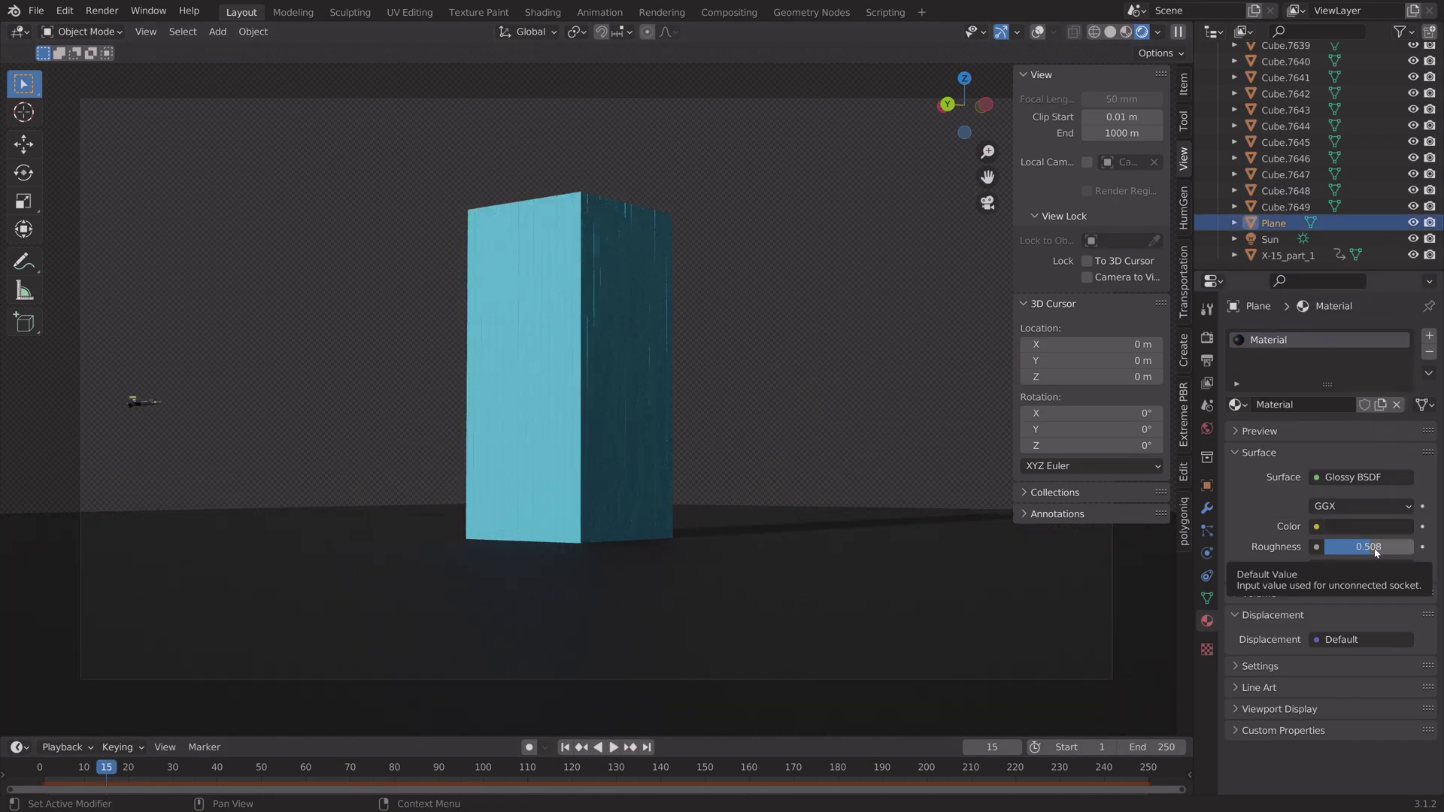
{"action": "left_click_drag", "start_coordinate": [1376, 553], "coordinate": [1354, 551]}
{"action": "left_click", "coordinate": [1270, 239]}
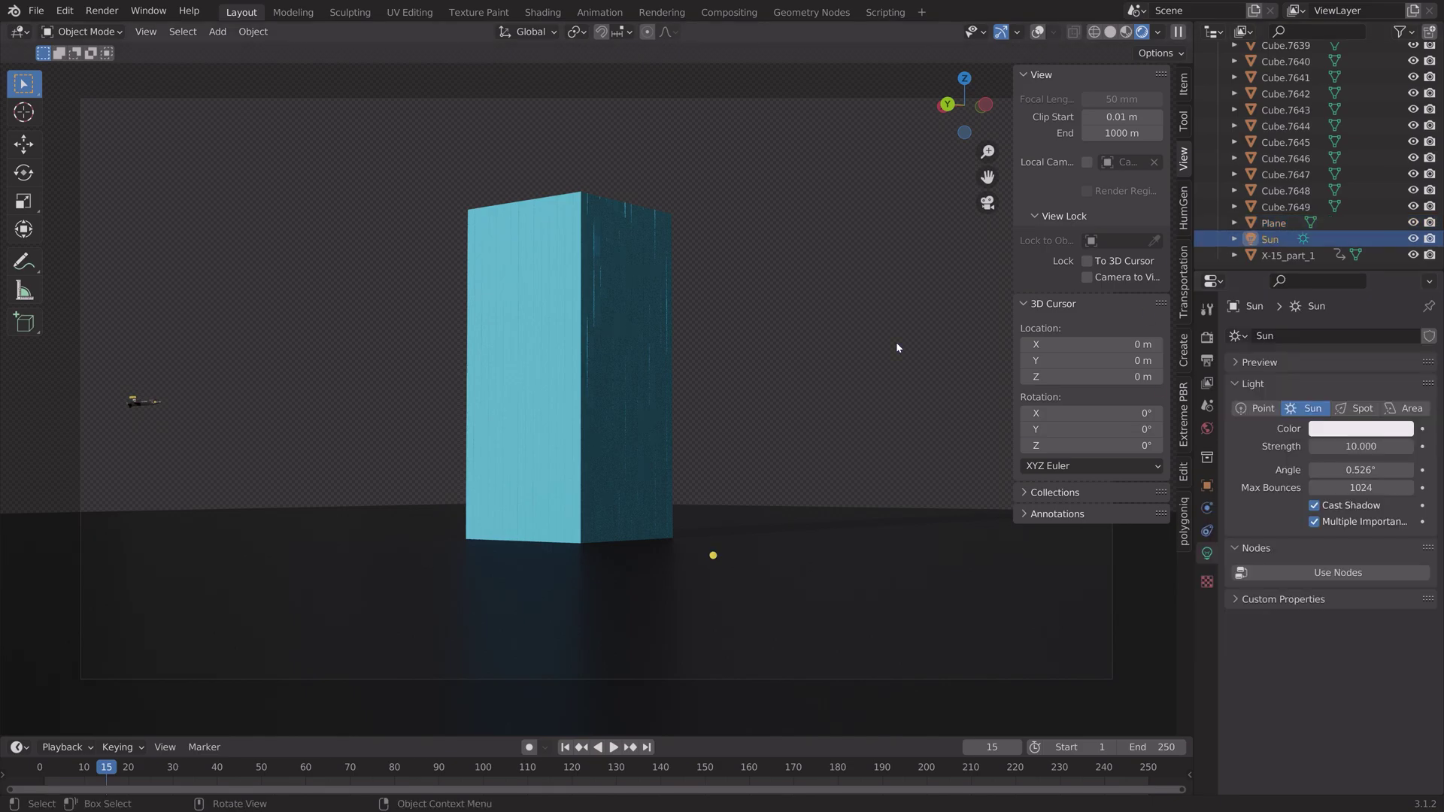
{"action": "key", "text": "r"}
{"action": "key", "text": "r"}
{"action": "left_click", "coordinate": [840, 368]}
{"action": "left_click", "coordinate": [625, 361]}
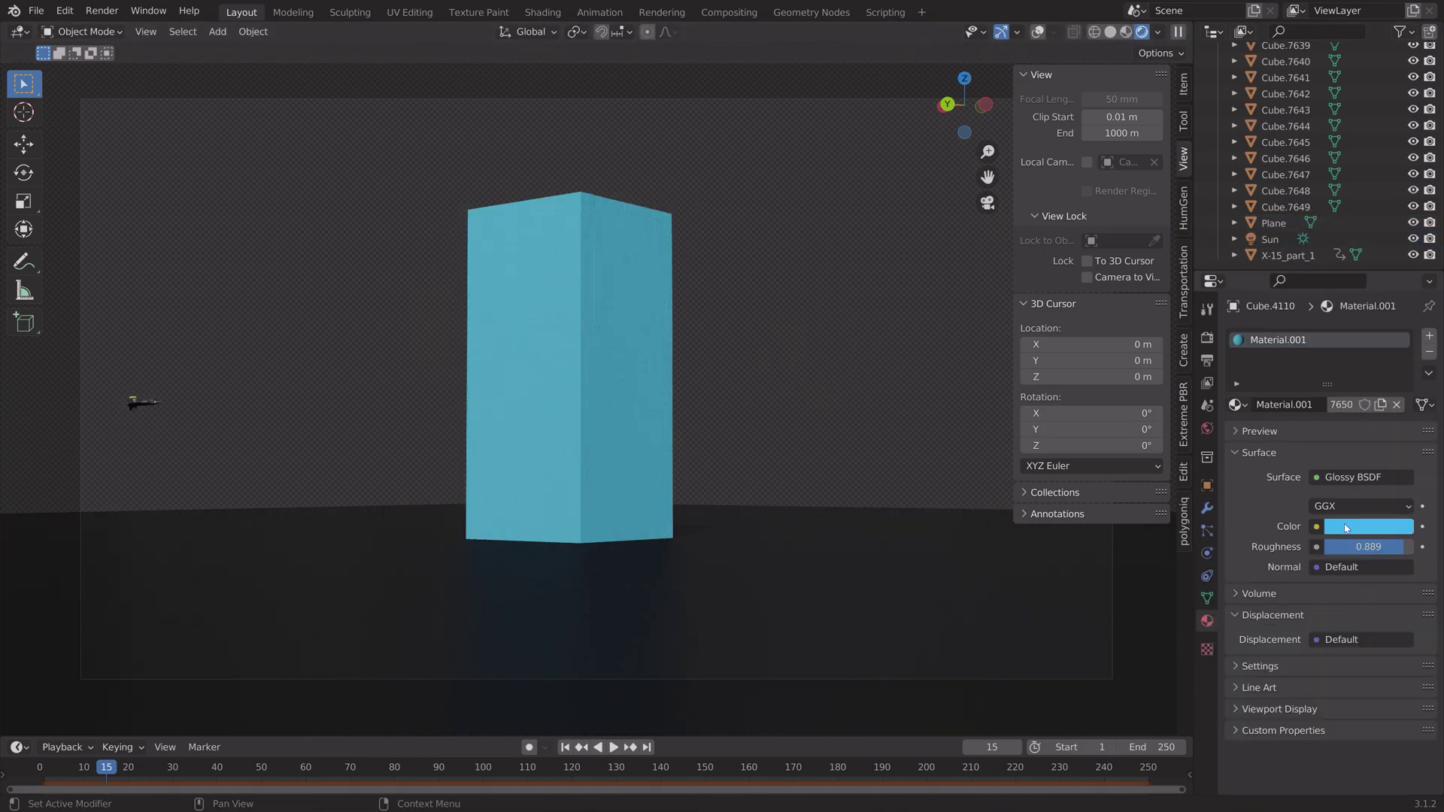
{"action": "left_click", "coordinate": [1369, 526]}
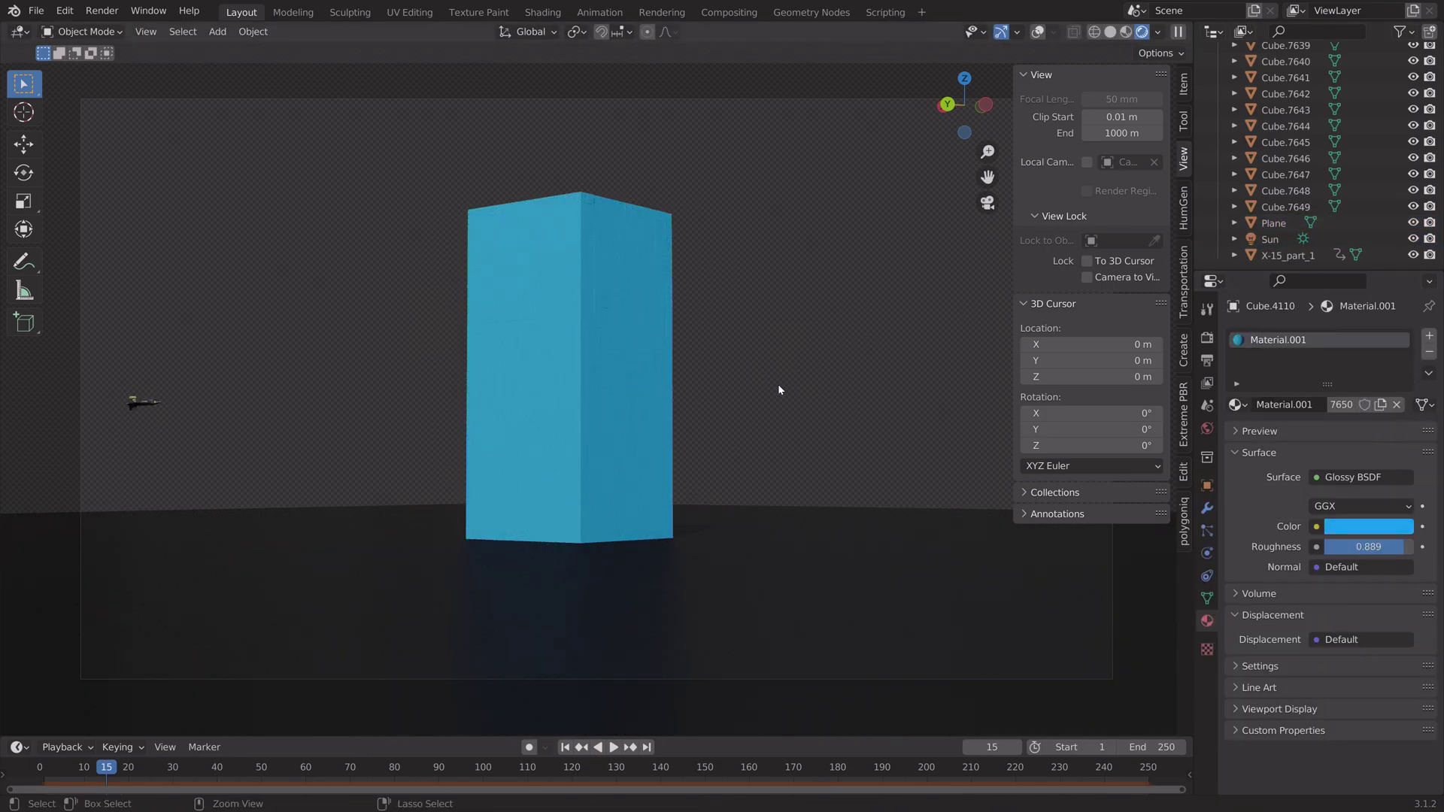
{"action": "key", "text": "ctrl+shift+s"}
Save the project as tut10.blend and display the Render and Output properties
{"action": "left_click", "coordinate": [935, 657]}
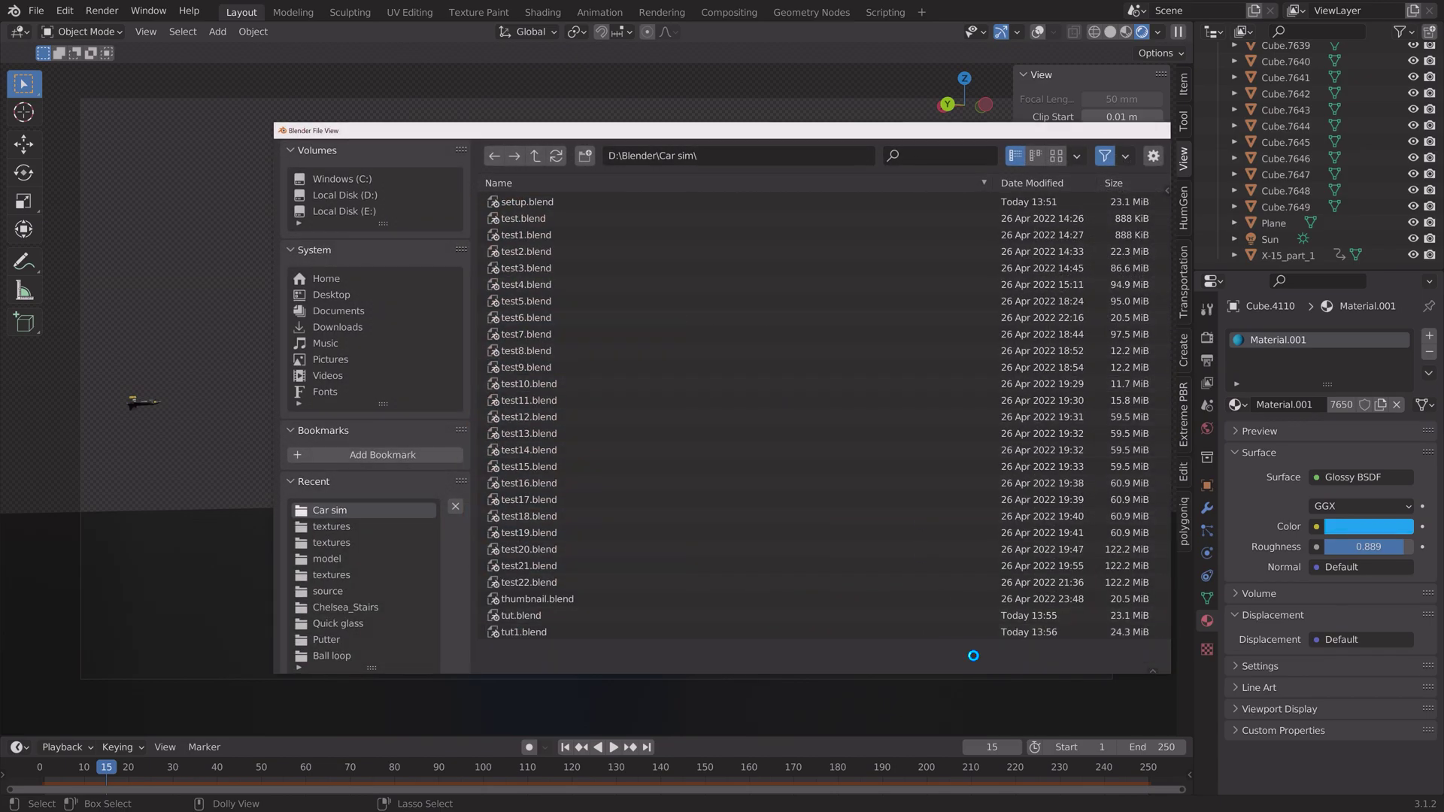
{"action": "left_click", "coordinate": [970, 656]}
{"action": "left_click", "coordinate": [1208, 340]}
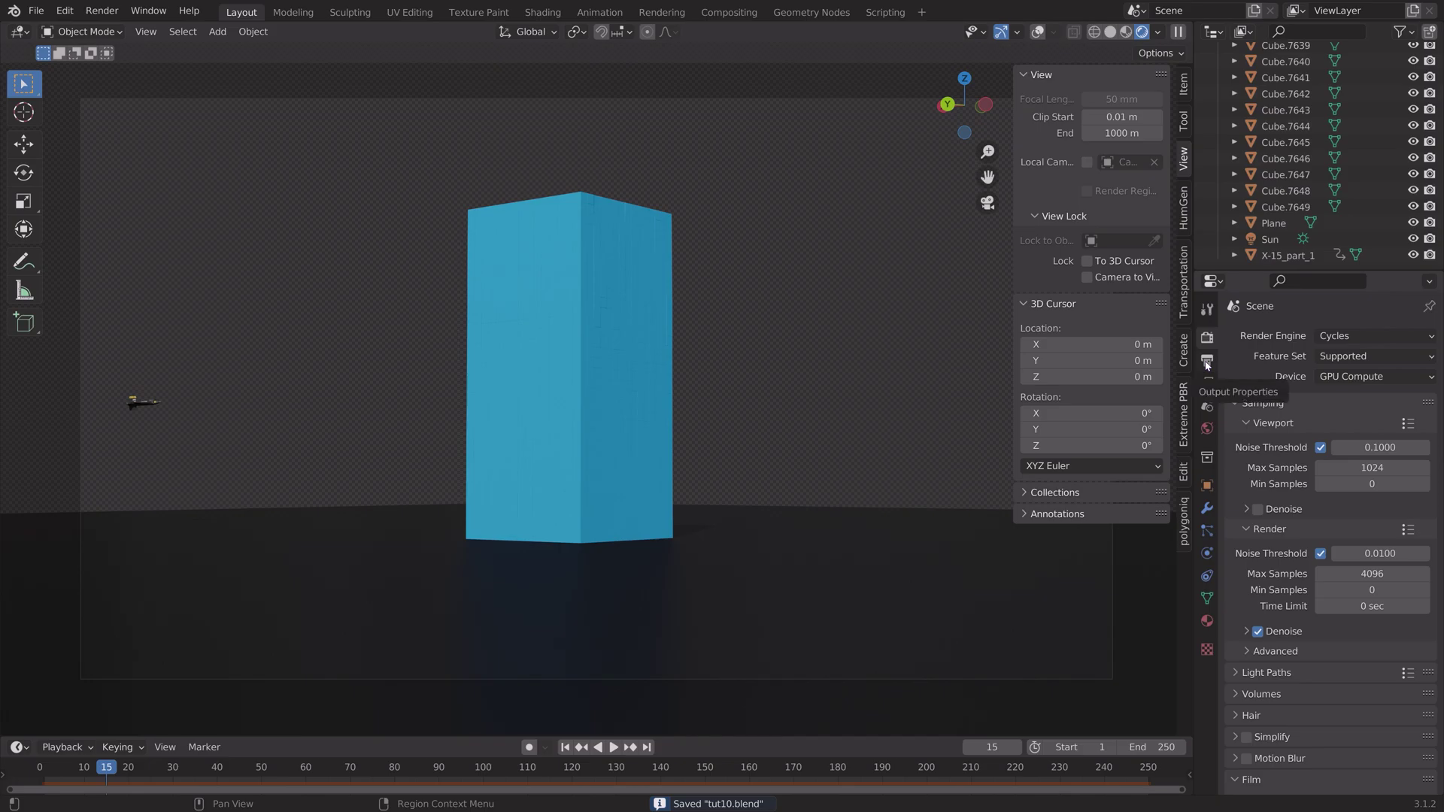
{"action": "left_click", "coordinate": [1207, 362]}
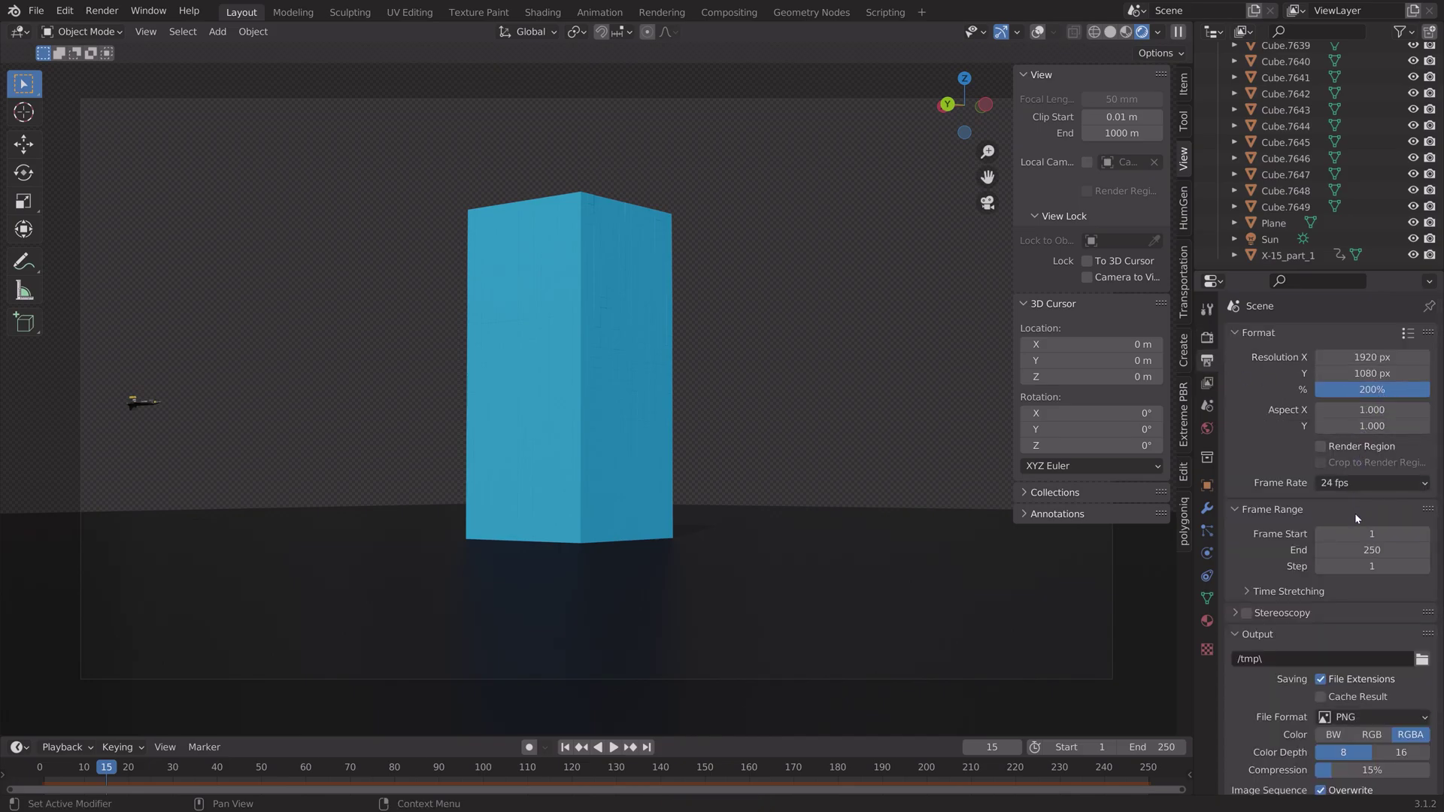
Set the render output to a new 'Jet sim' folder in E:\Large renders, named 'tut'
{"action": "left_click", "coordinate": [1421, 660]}
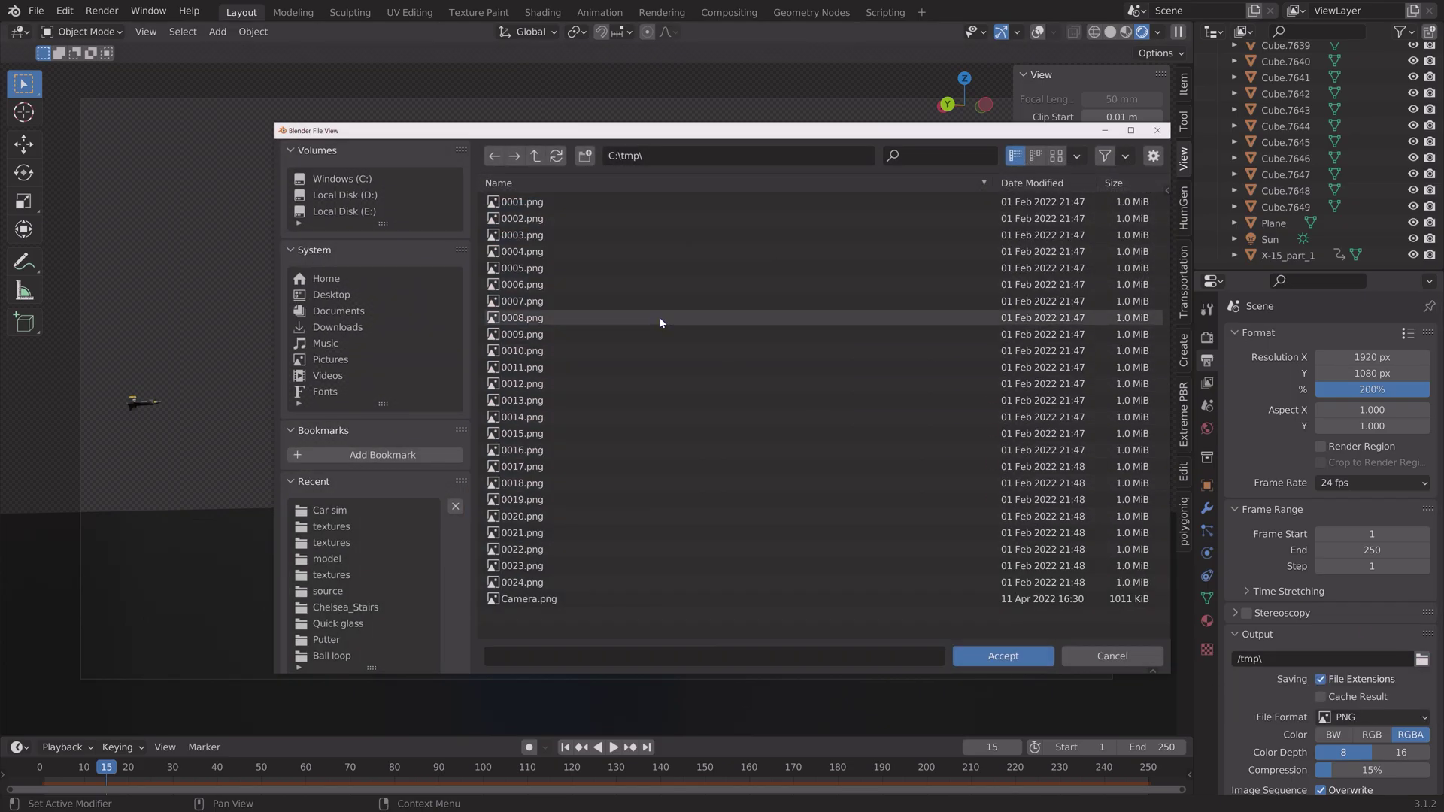
{"action": "left_click", "coordinate": [346, 211]}
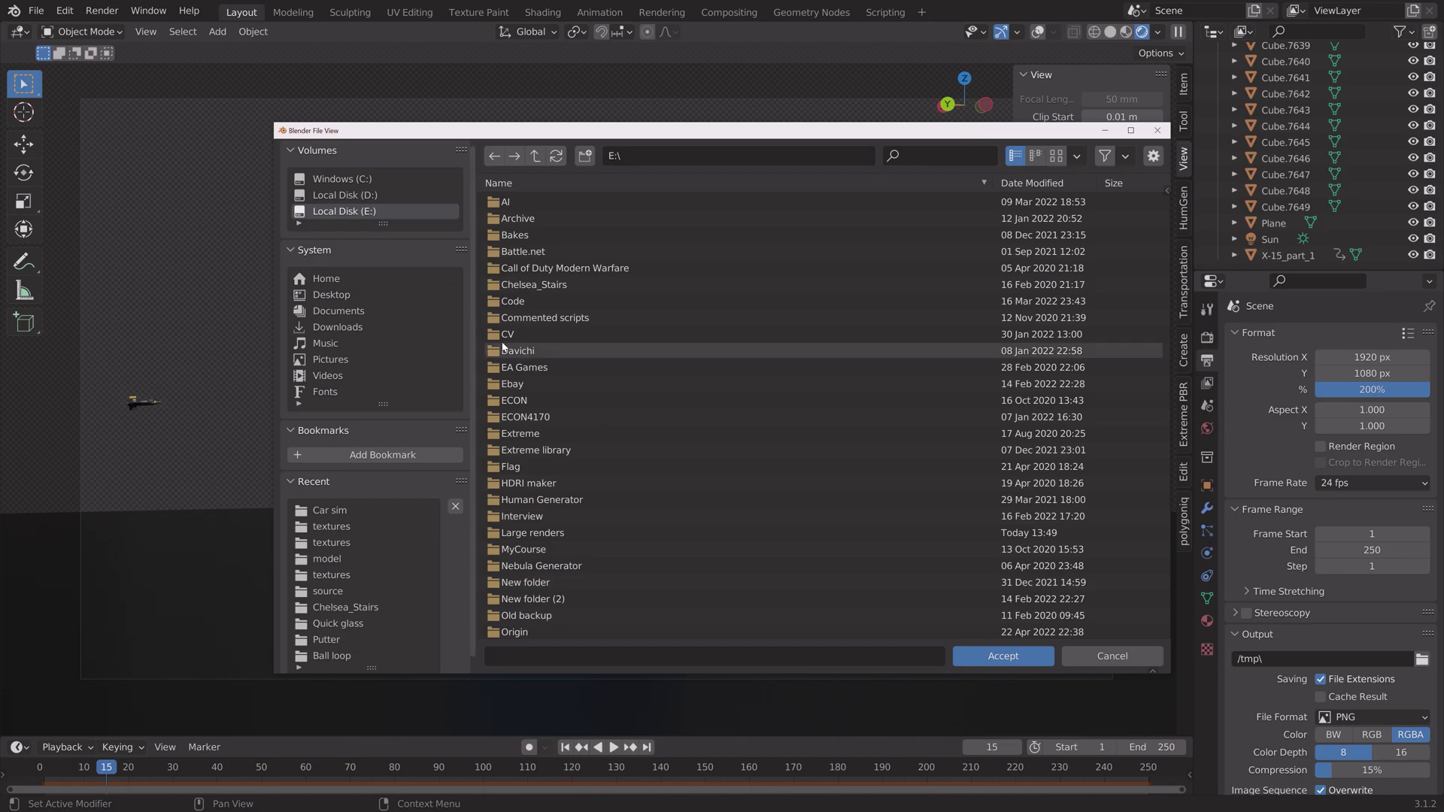
{"action": "double_click", "coordinate": [547, 533]}
{"action": "left_click", "coordinate": [584, 156]}
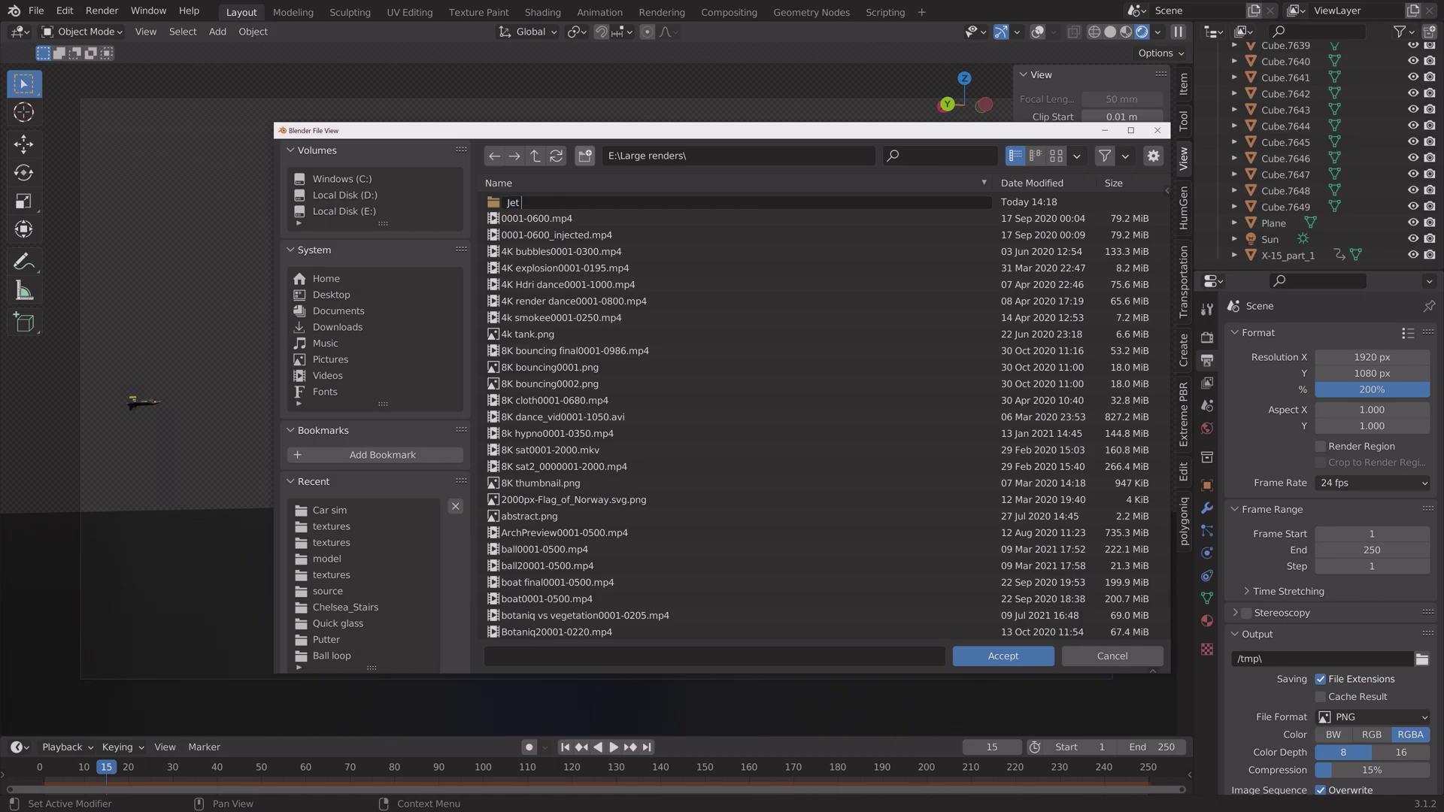
{"action": "key", "text": "Return"}
{"action": "double_click", "coordinate": [555, 203]}
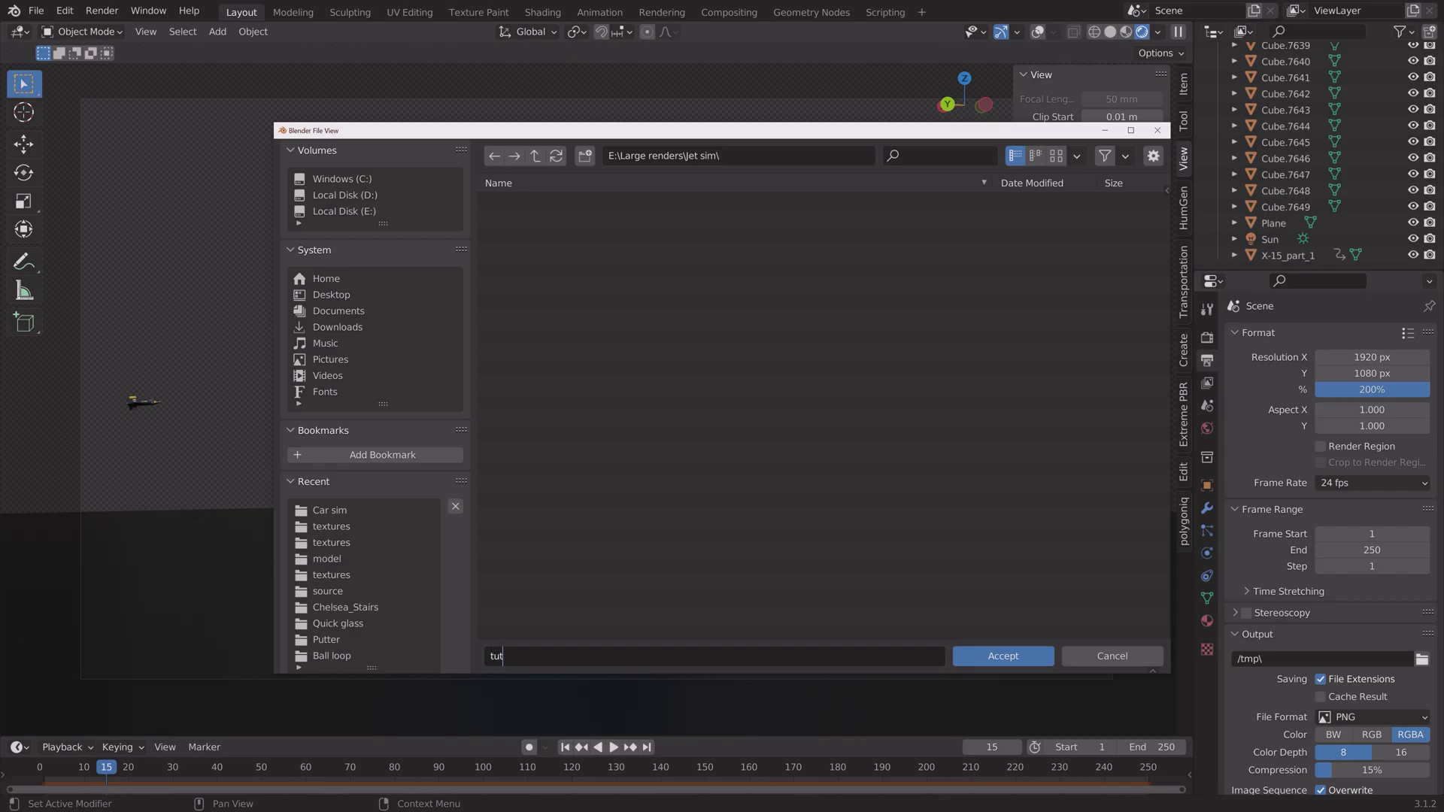
{"action": "type", "text": "tut"}
{"action": "key", "text": "Return"}
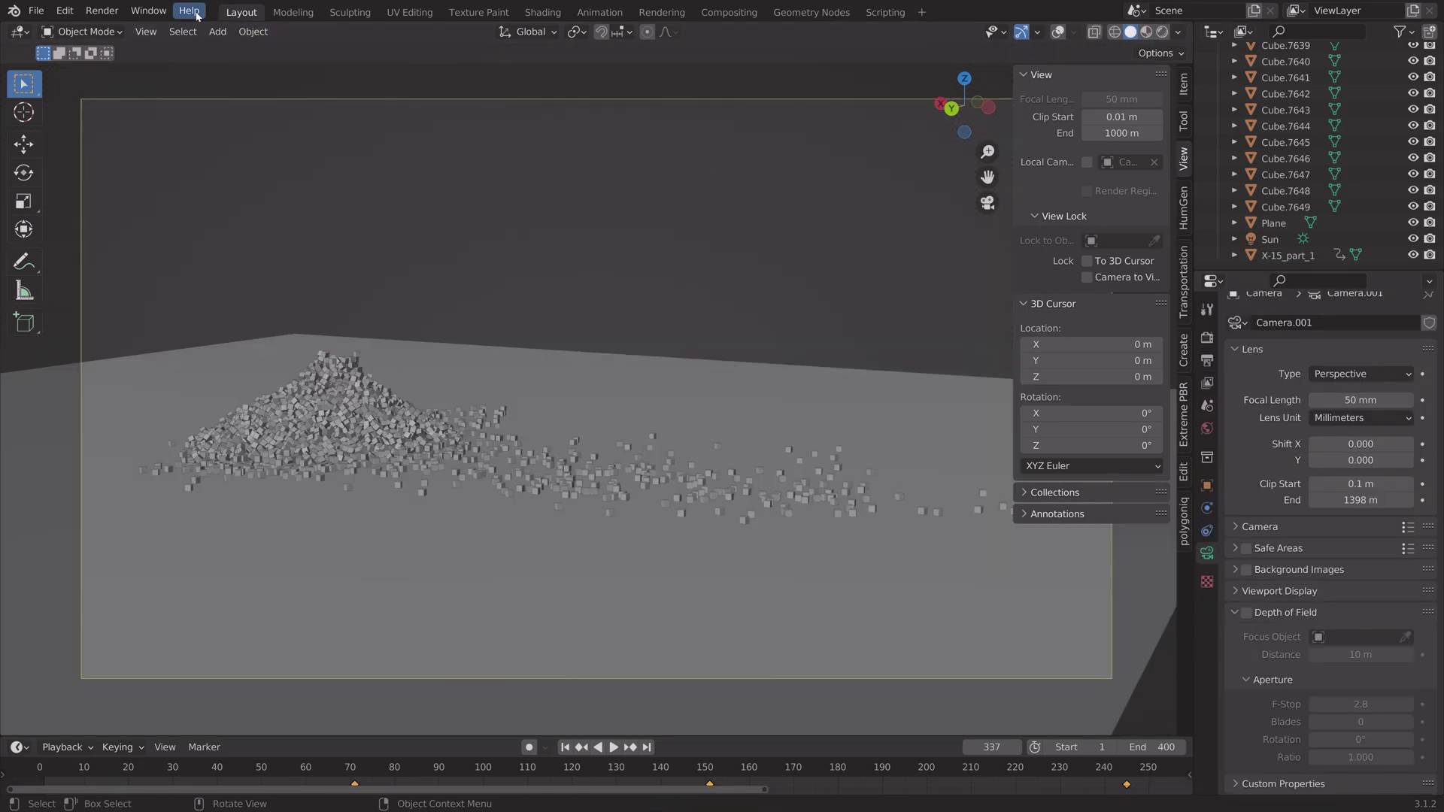
Open the Render menu to render the animation
{"action": "left_click", "coordinate": [102, 11]}
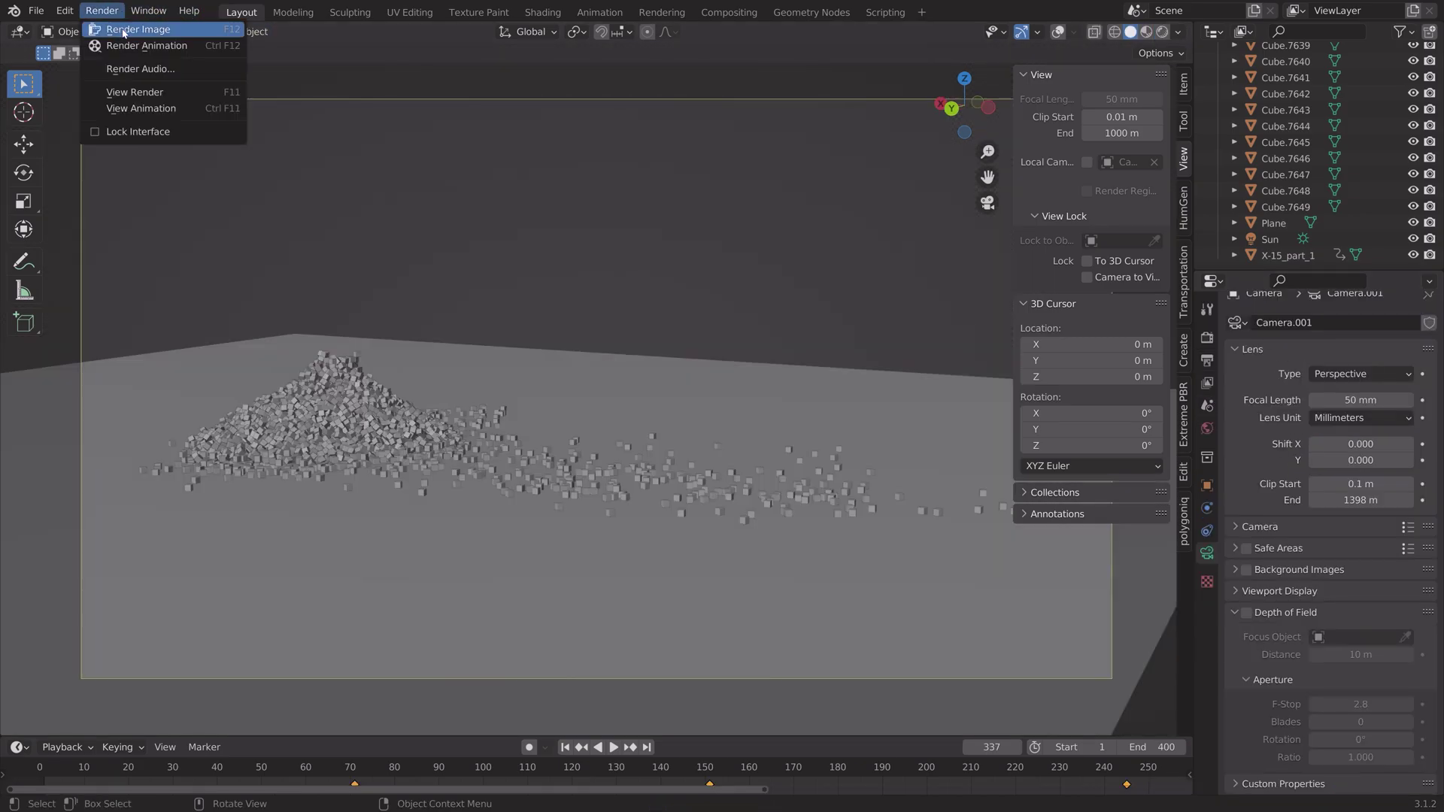